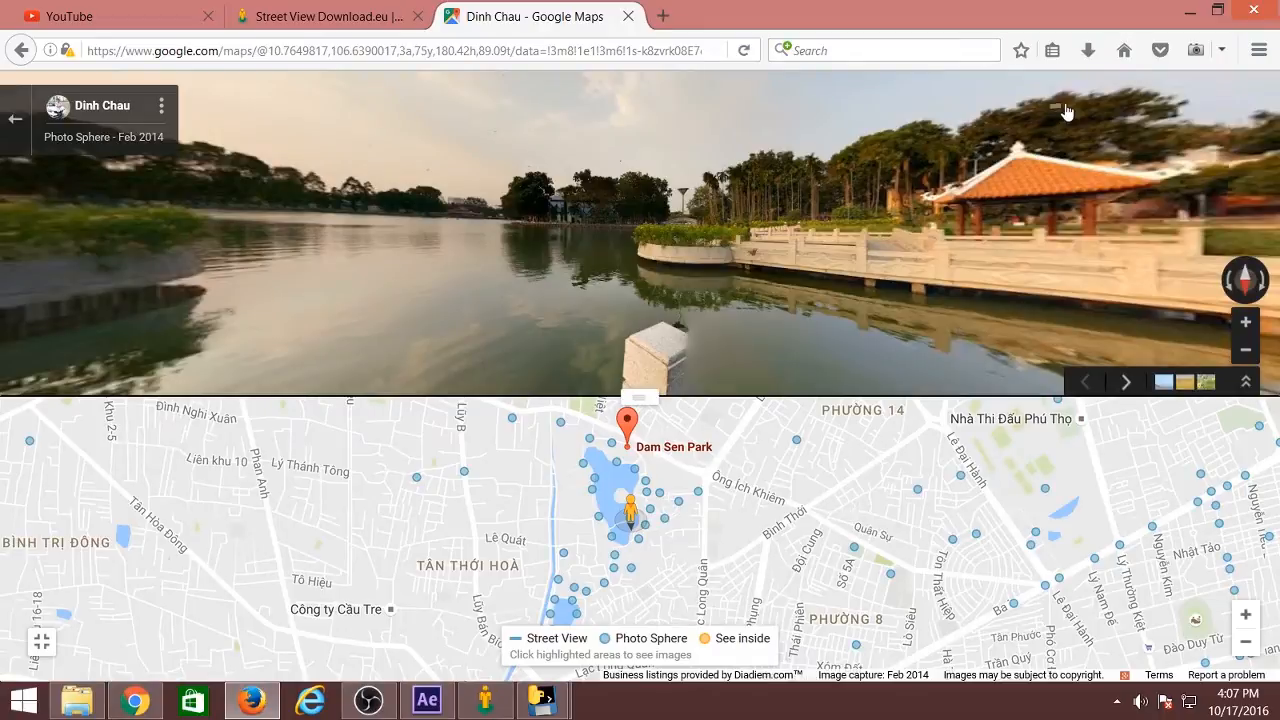
Turn the Dam Sen Park photo sphere towards the pavilion, collapse the split map and copy the panorama's web address
left_click_drag(1077, 109, 228, 141)
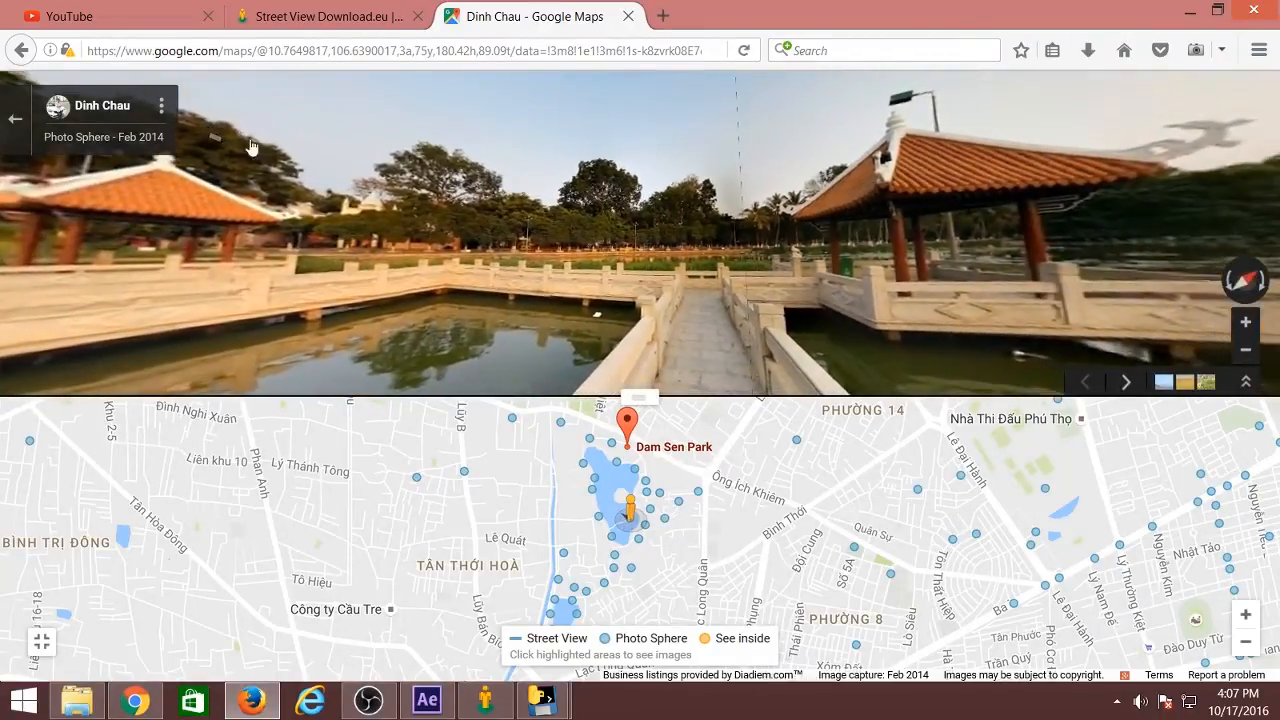
left_click_drag(1188, 140, 360, 126)
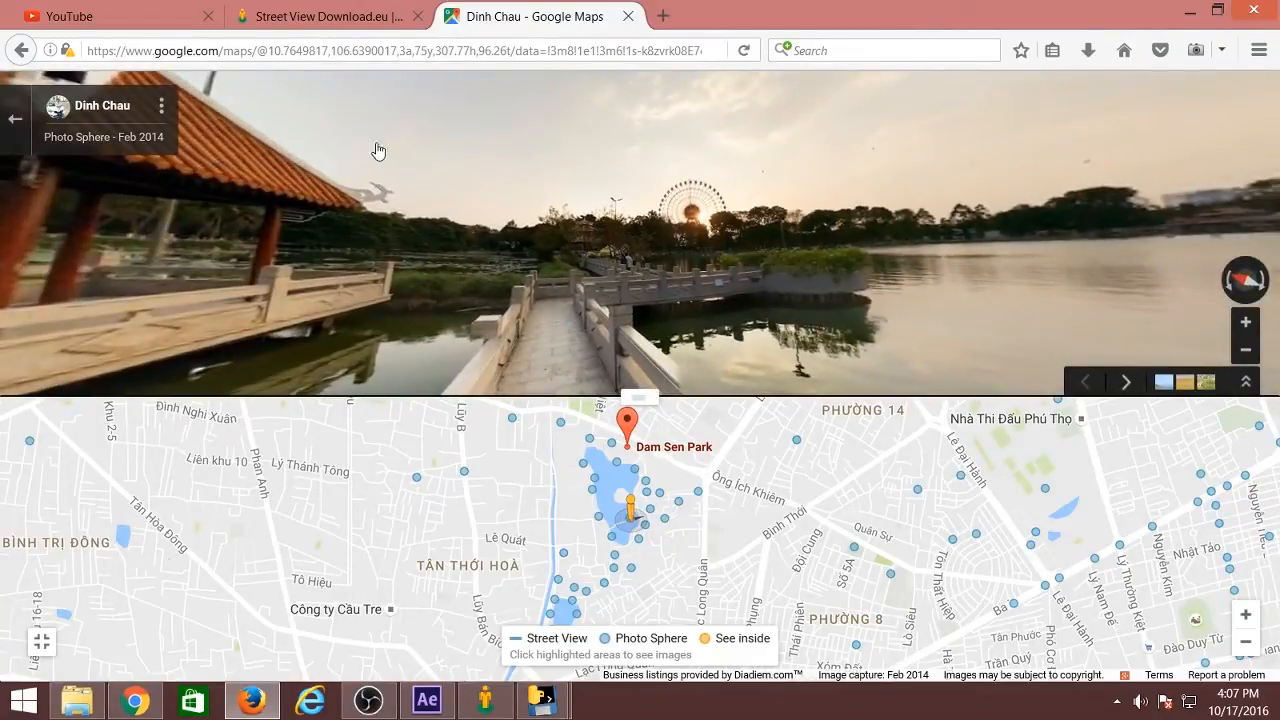
left_click(41, 642)
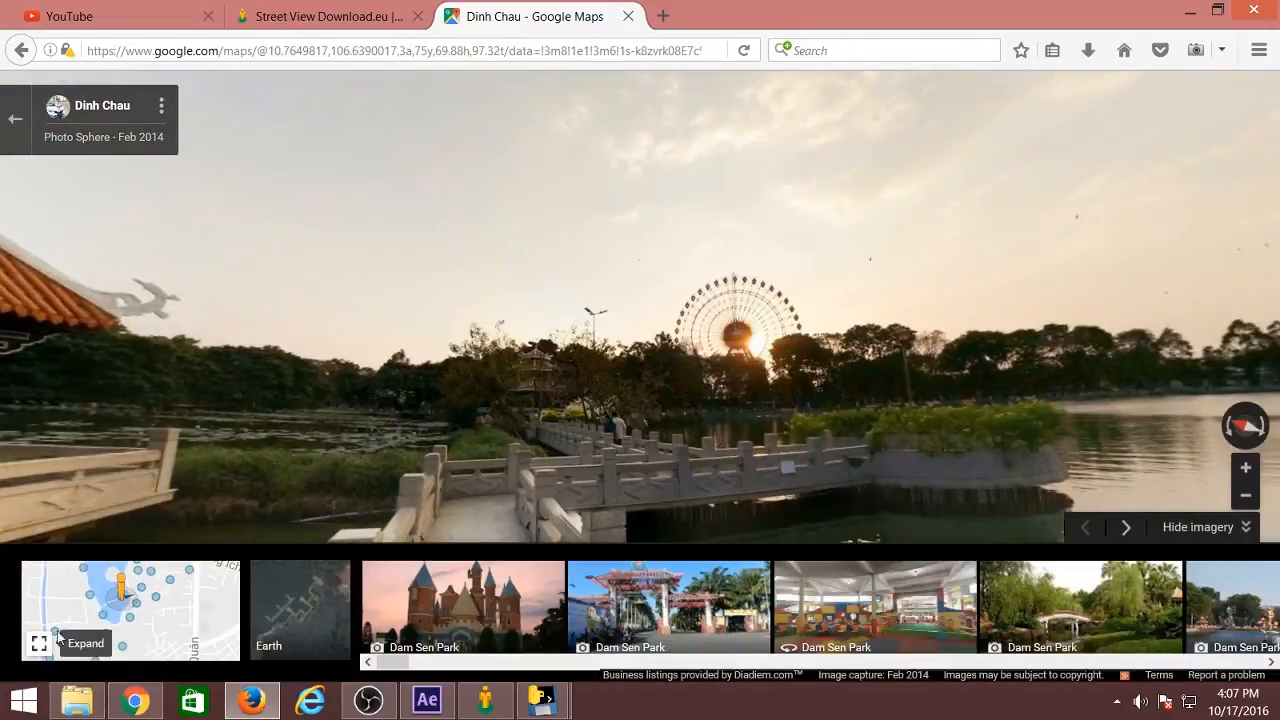
left_click_drag(543, 134, 876, 76)
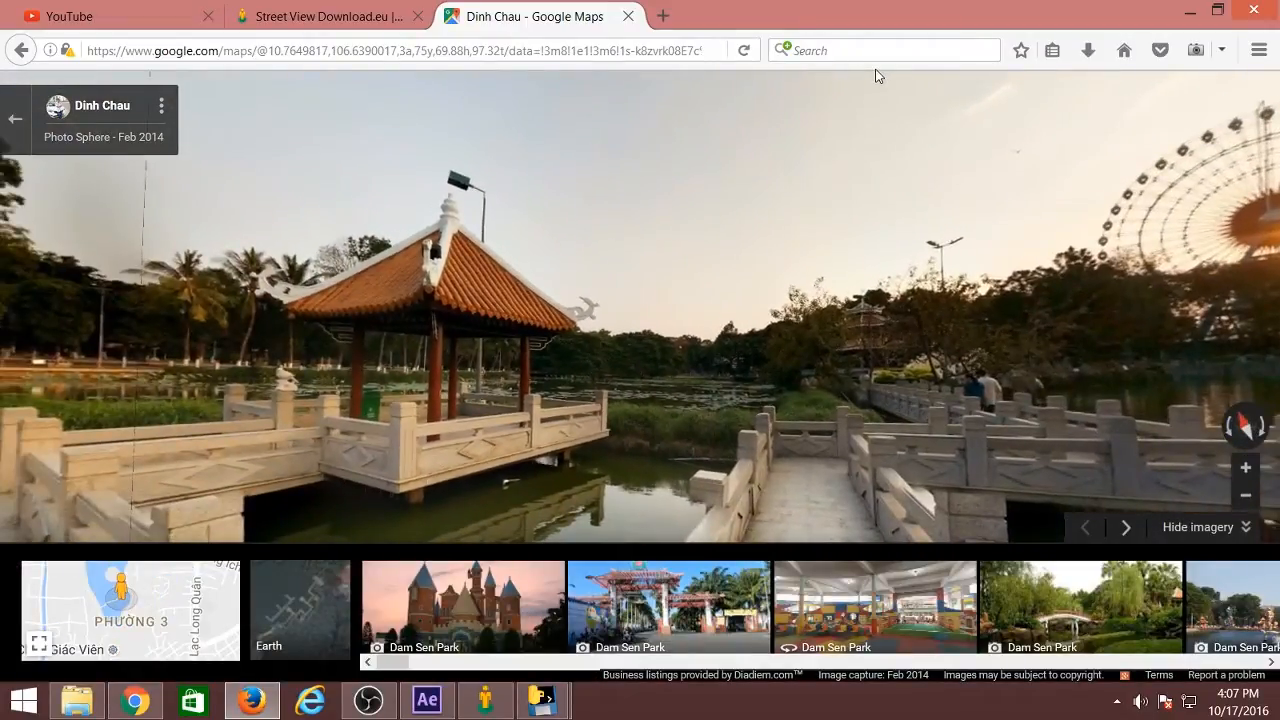
left_click(521, 53)
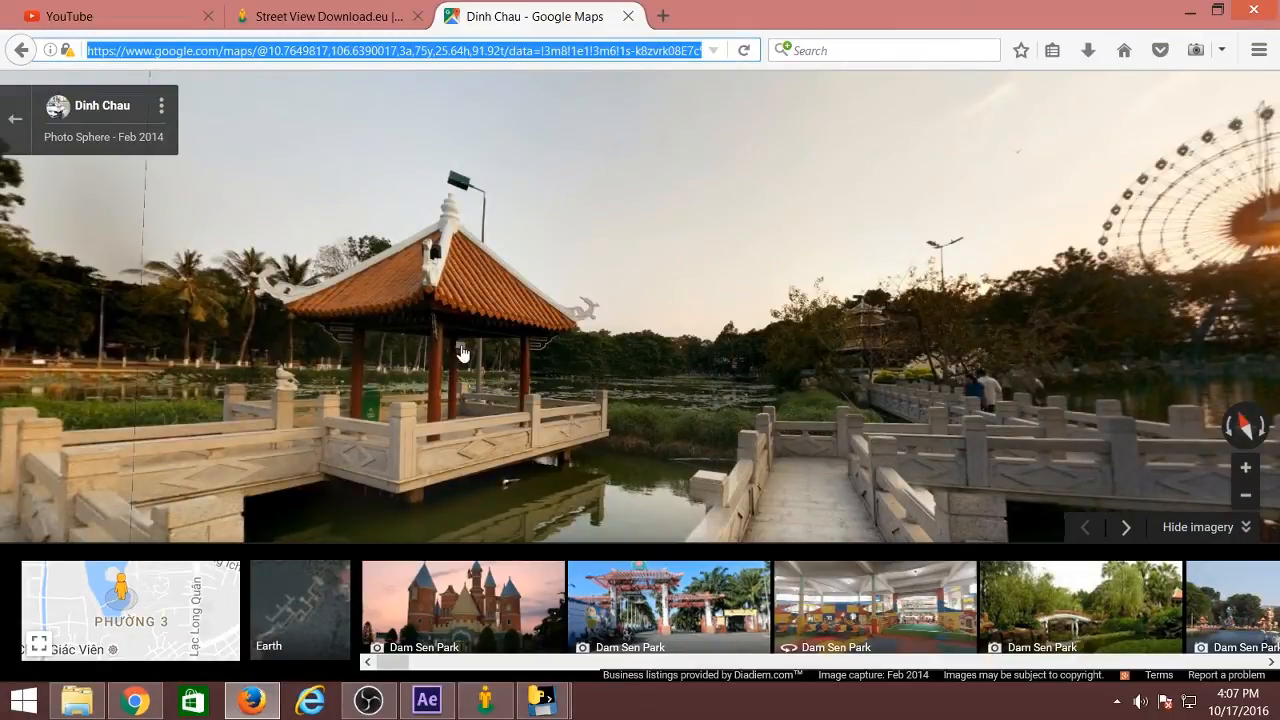
Switch to the Street View Download.eu page and load the panorama there from the copied Google Maps URL
left_click(311, 19)
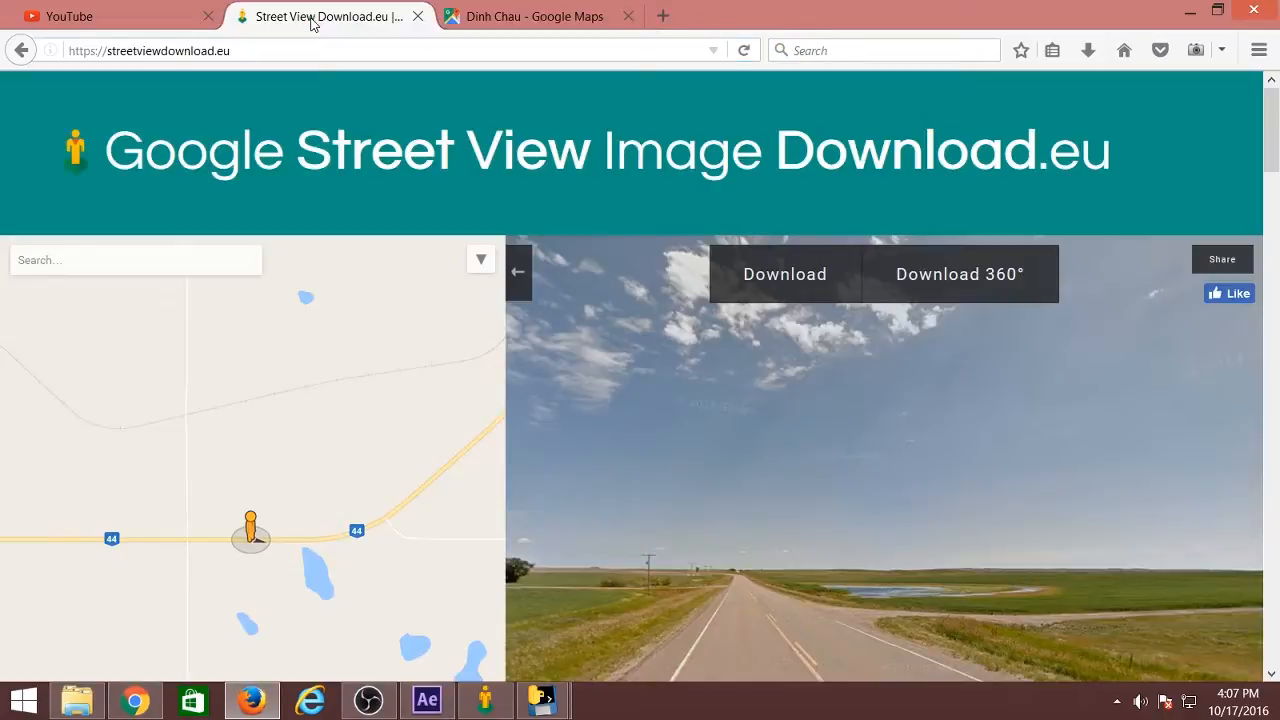
left_click(518, 271)
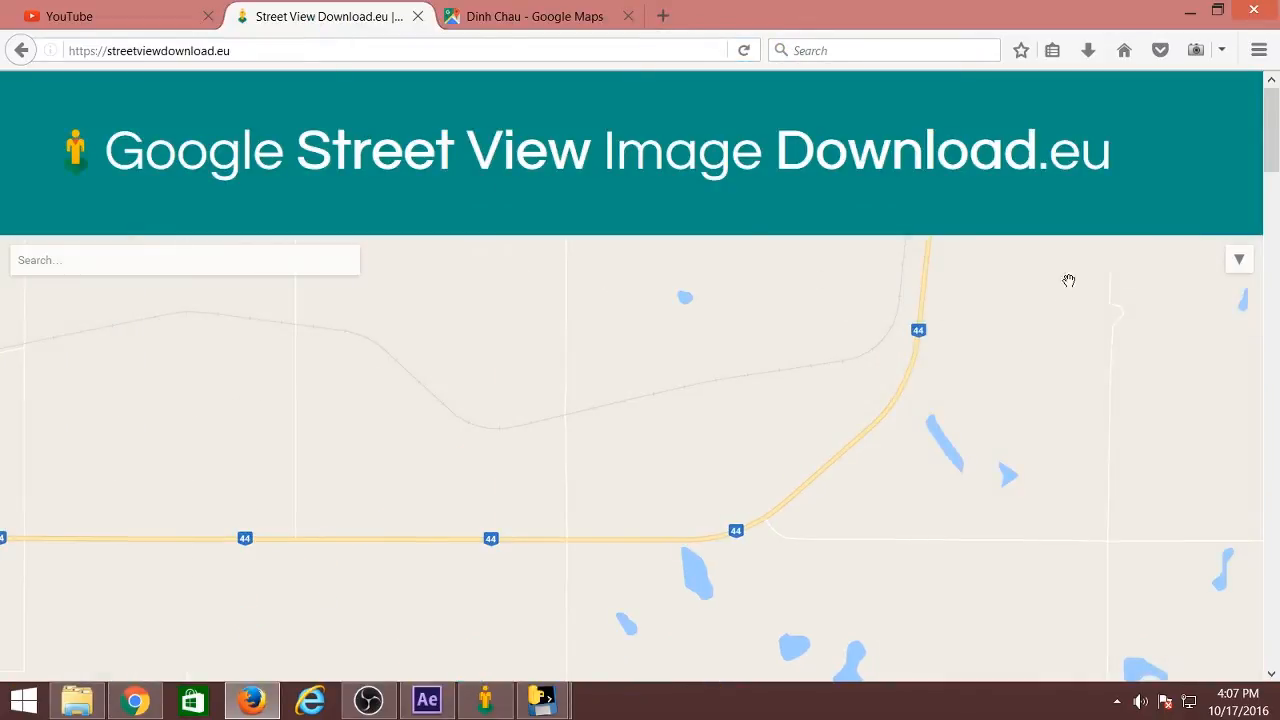
left_click(1240, 262)
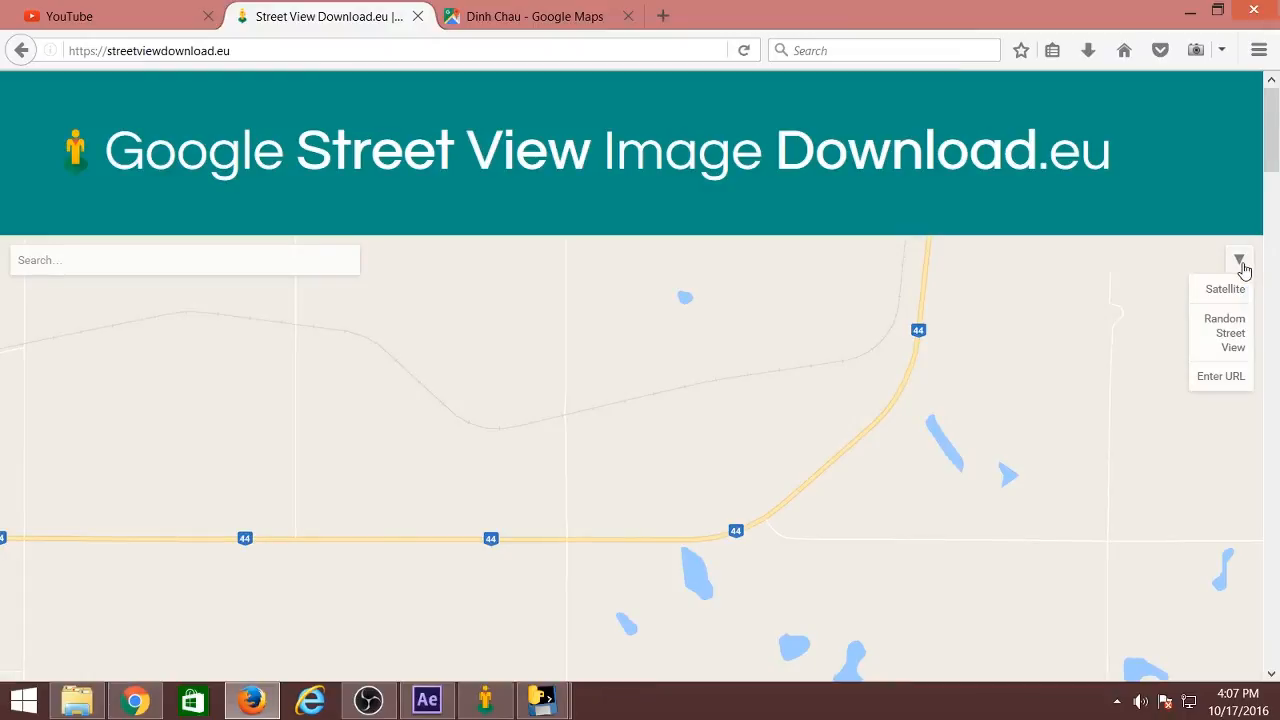
left_click(1220, 380)
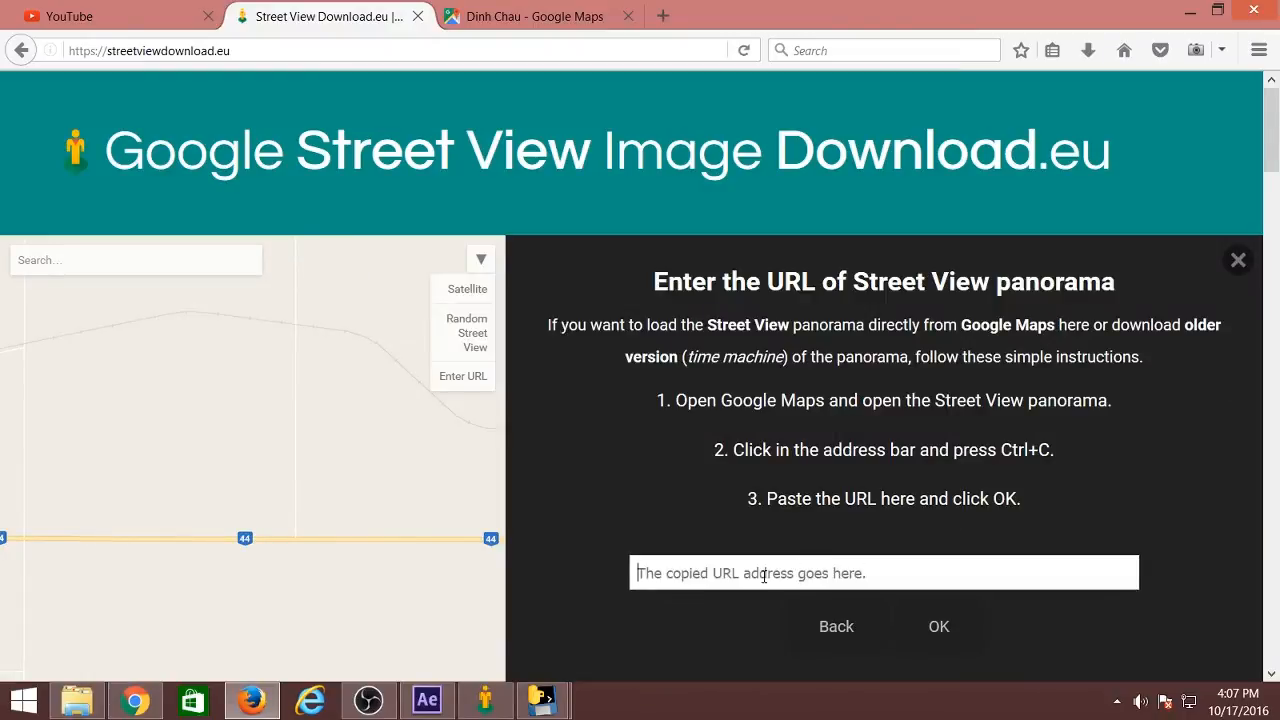
key("ctrl+v")
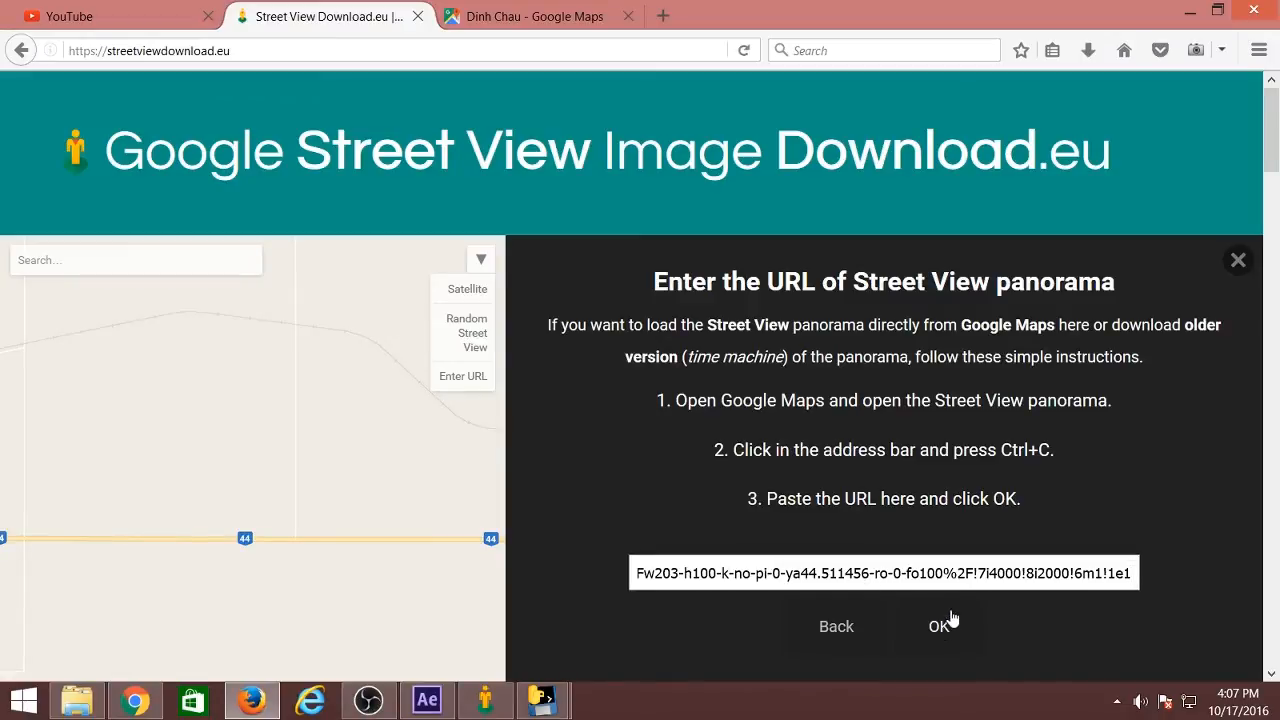
key("ctrl+a")
key("BackSpace")
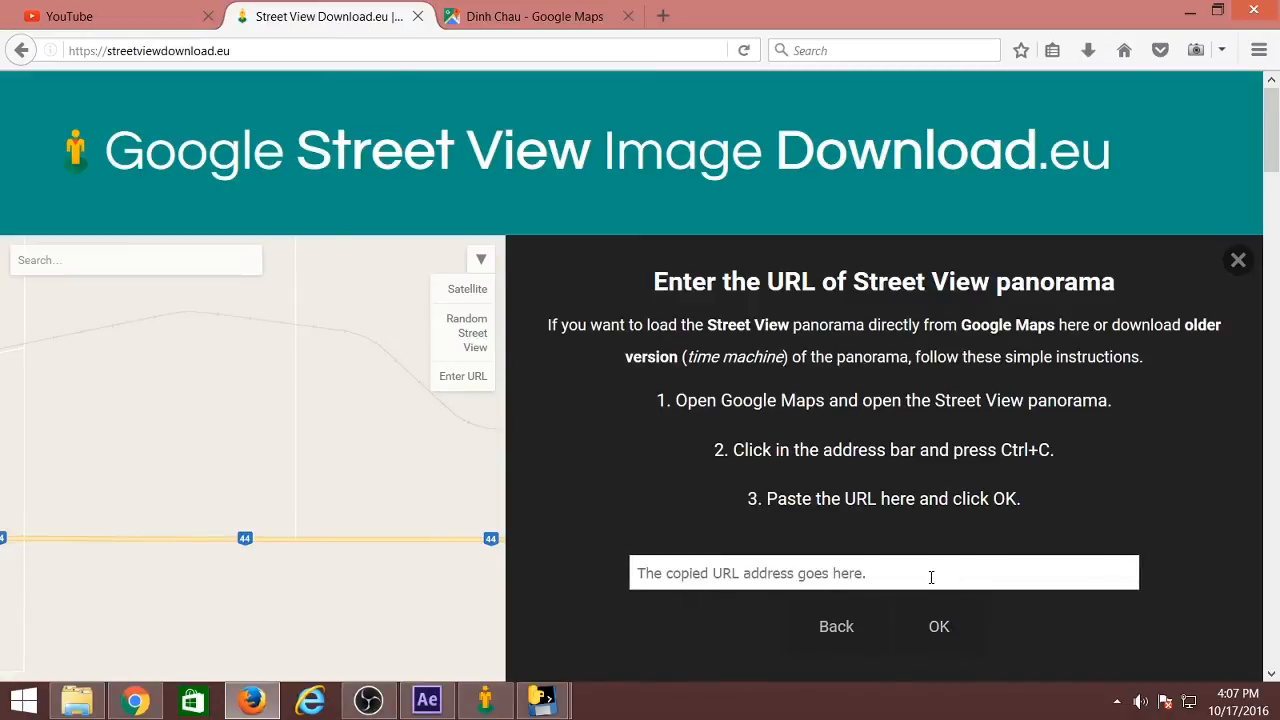
right_click(928, 575)
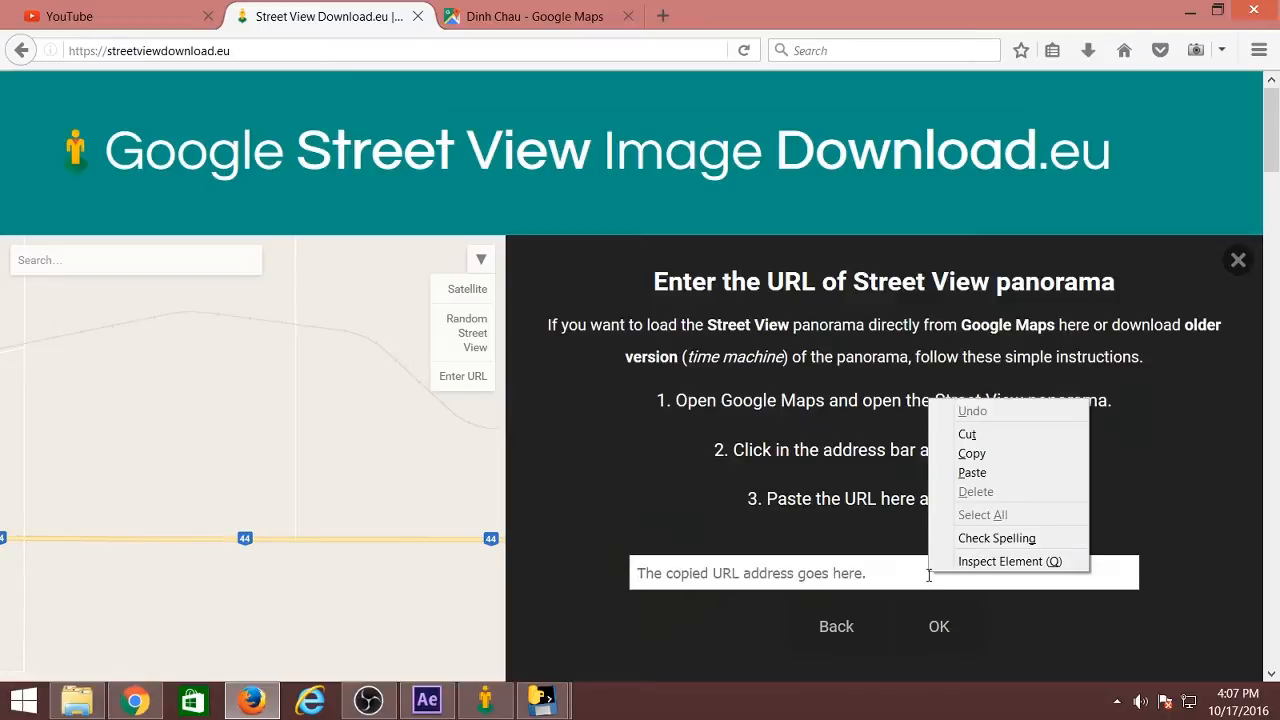
left_click(990, 472)
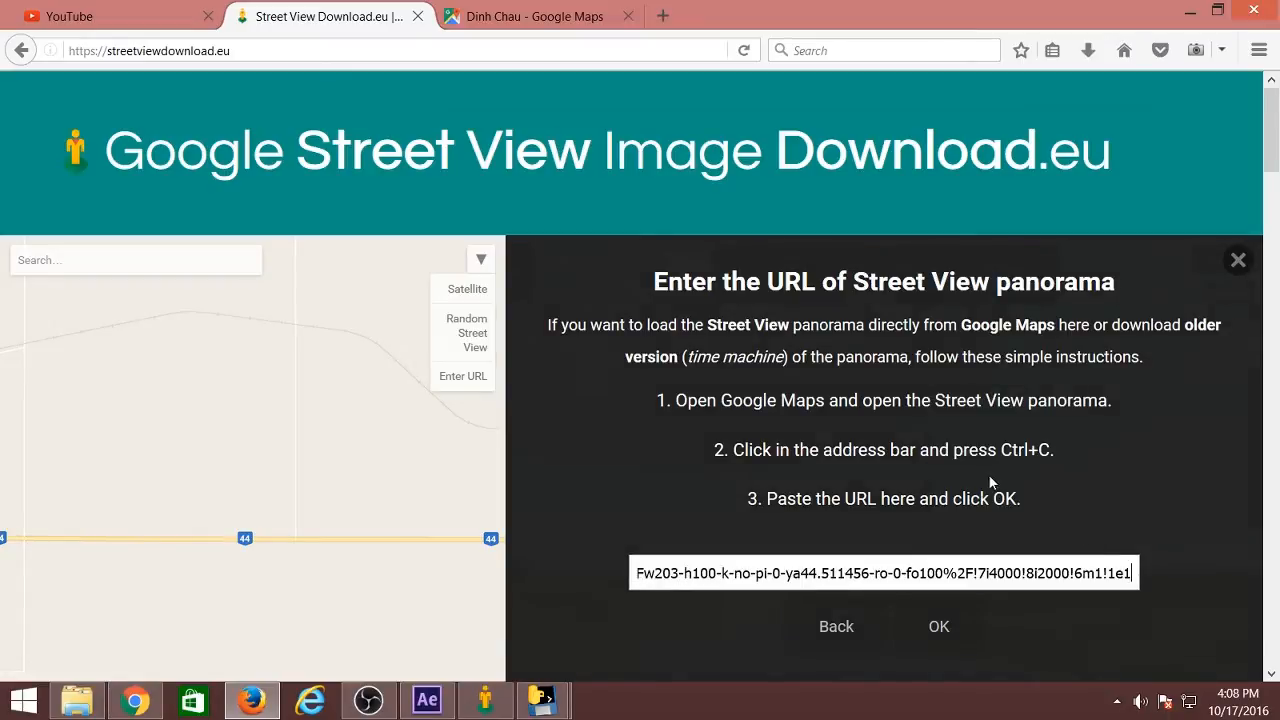
left_click(940, 628)
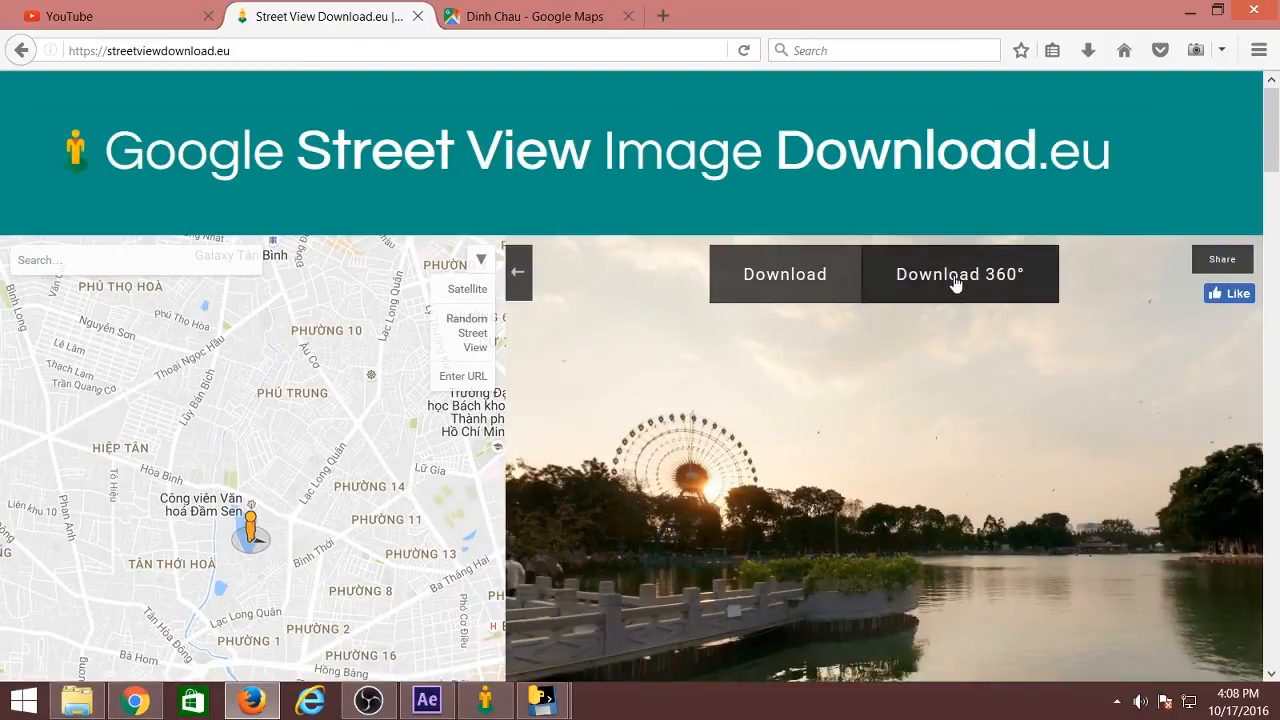
Open the Download 360° instructions for the loaded panorama, copy its PanoID and request the Street View Download 360 program
left_click(1014, 290)
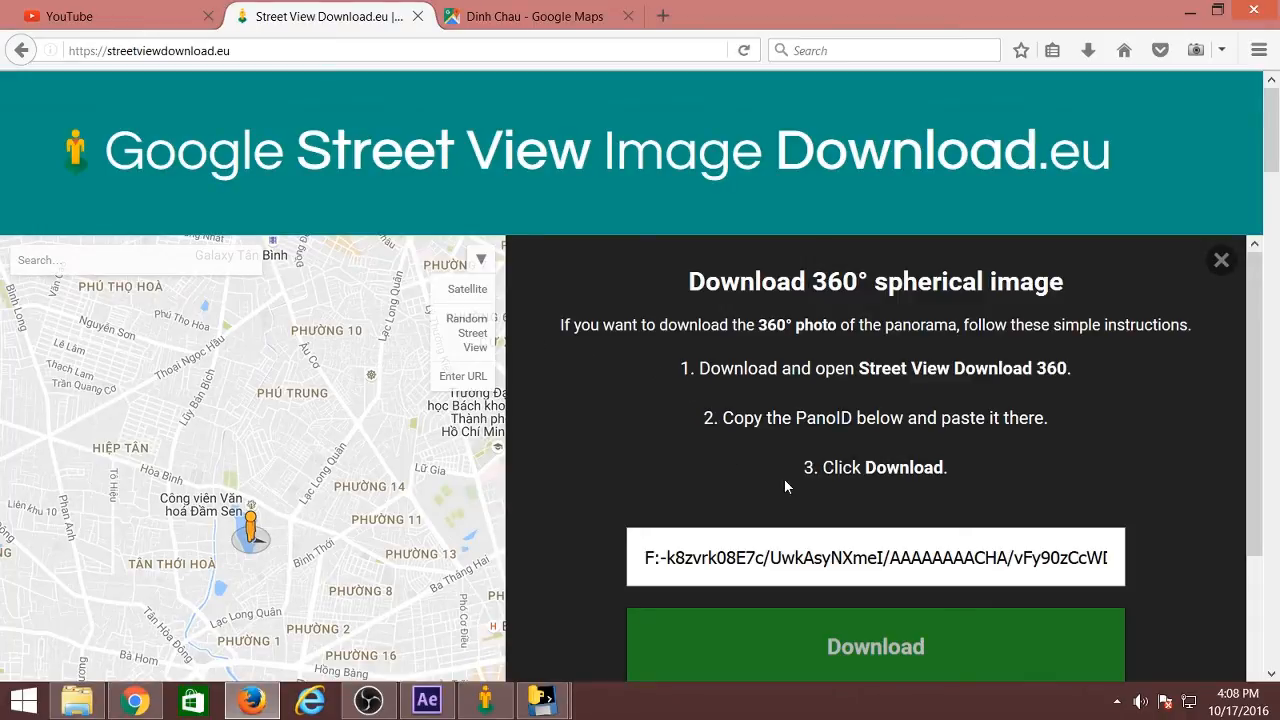
left_click(901, 559)
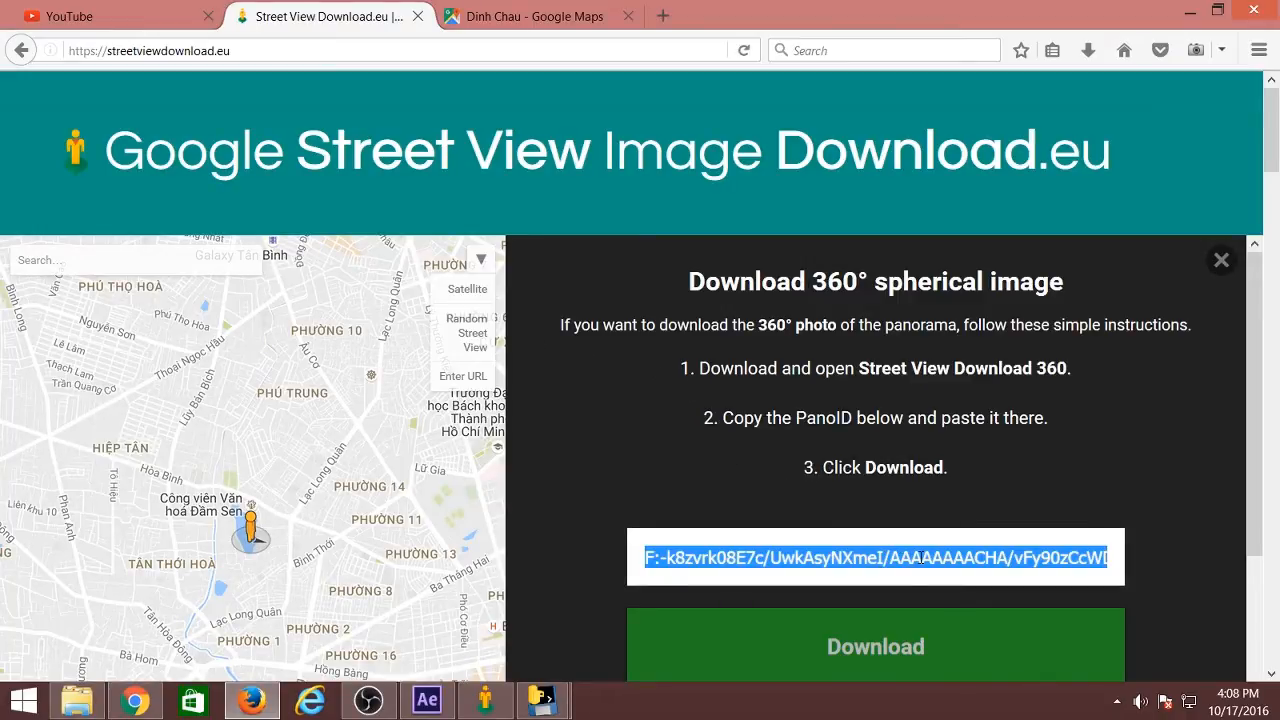
right_click(920, 559)
left_click(986, 445)
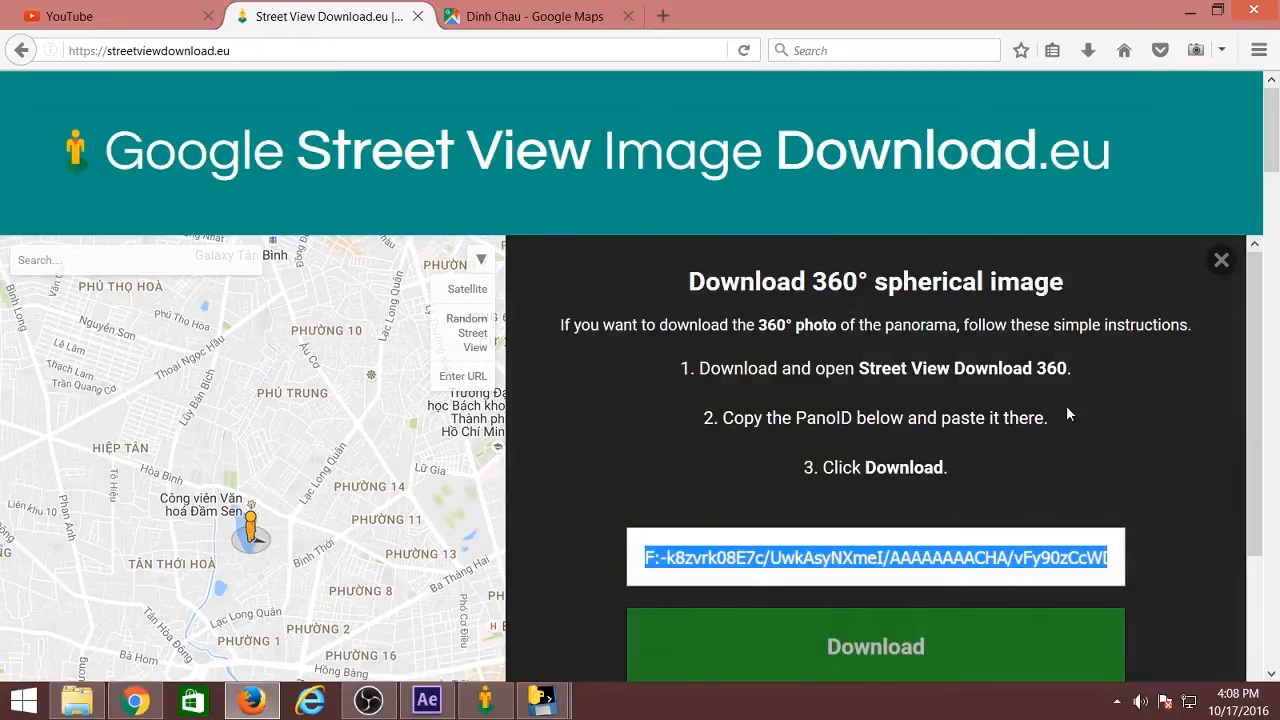
scroll(1147, 505, "down", 3)
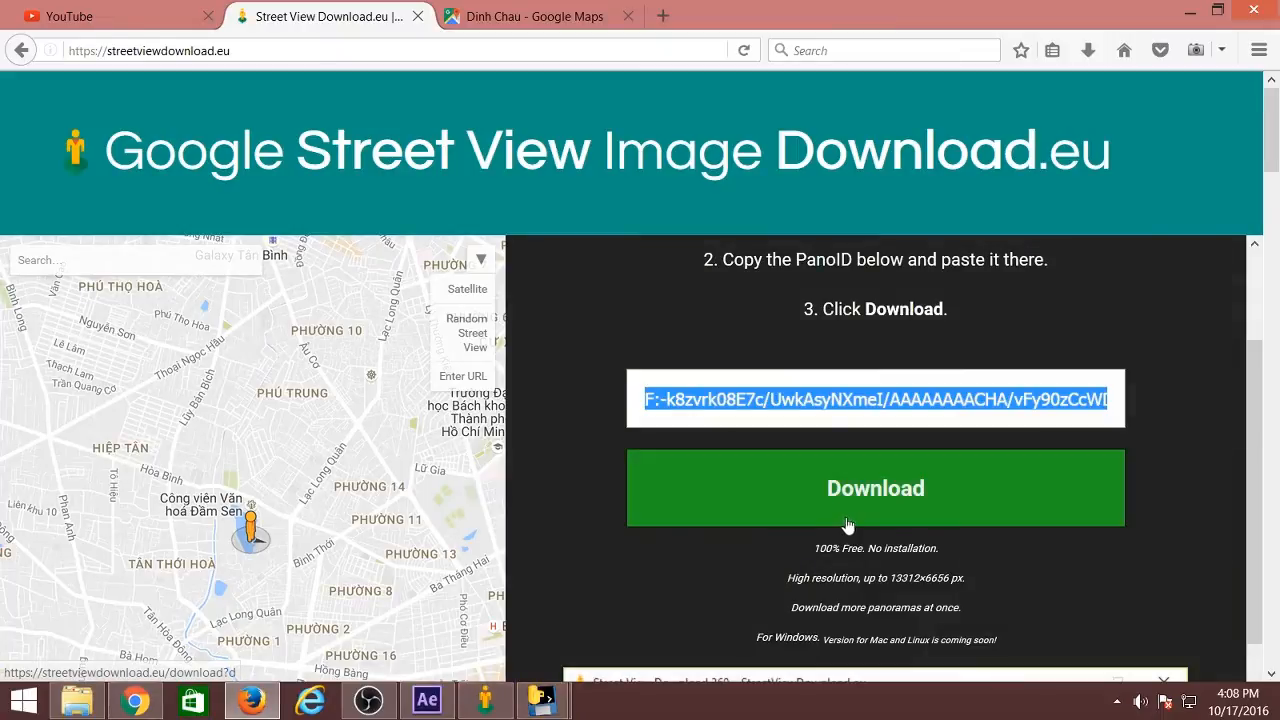
left_click(945, 506)
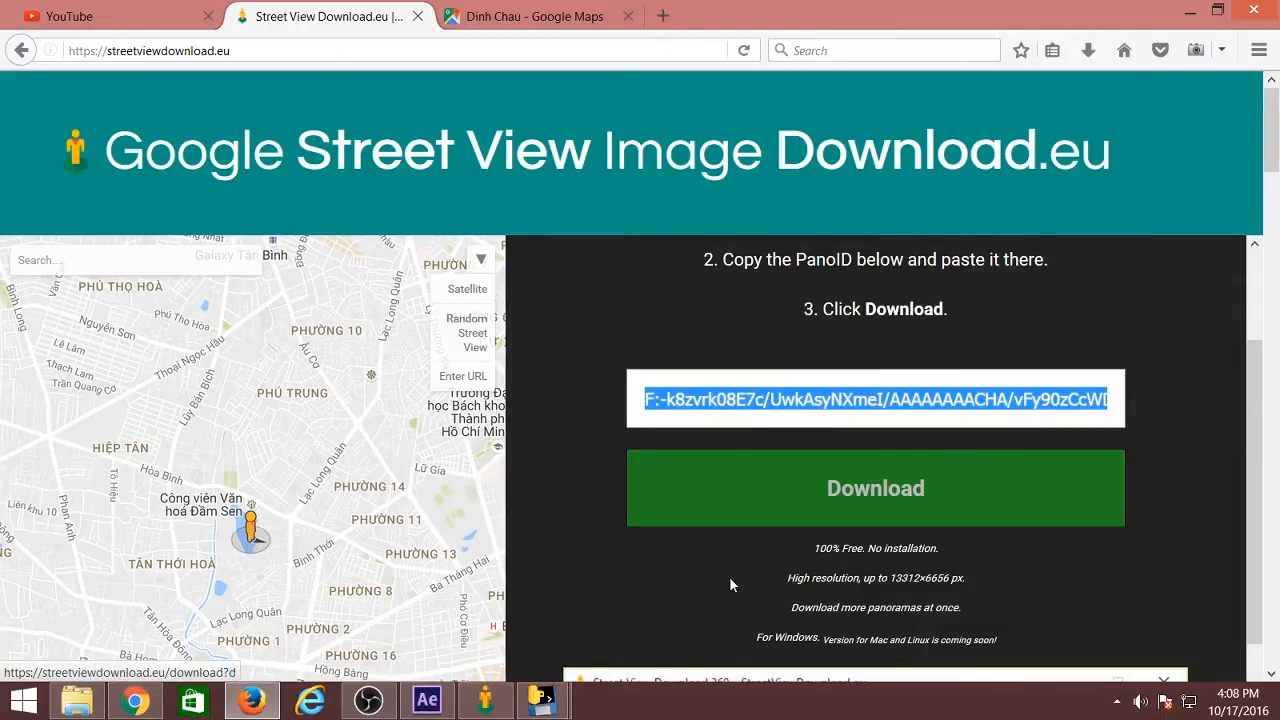
Switch to Street View Download 360 and paste the copied PanoID as the panorama to fetch
left_click(499, 705)
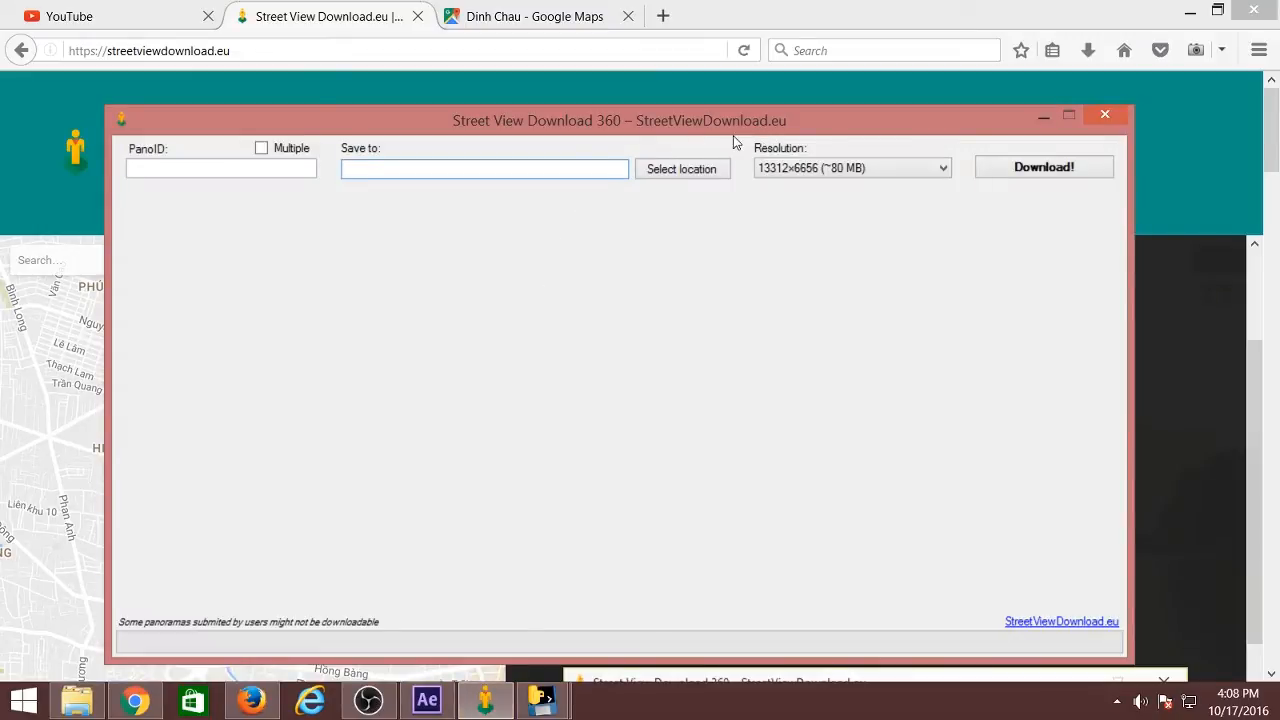
left_click(243, 170)
right_click(243, 170)
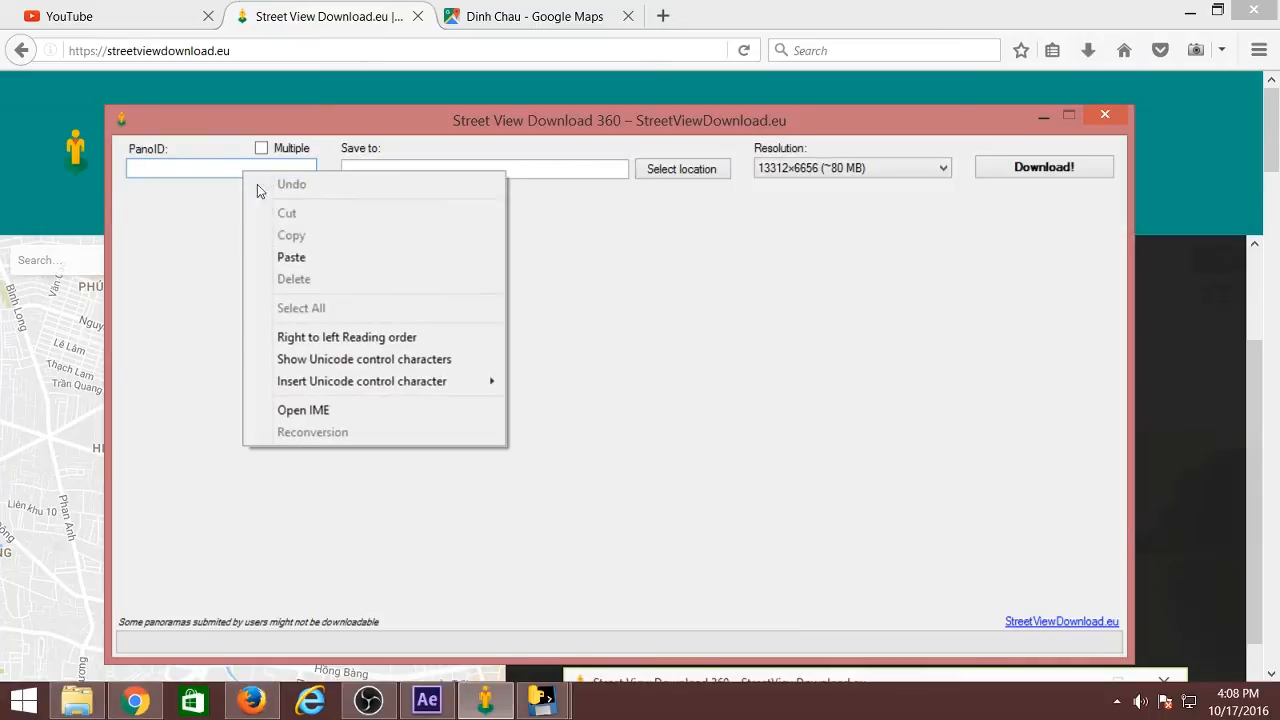
left_click(320, 258)
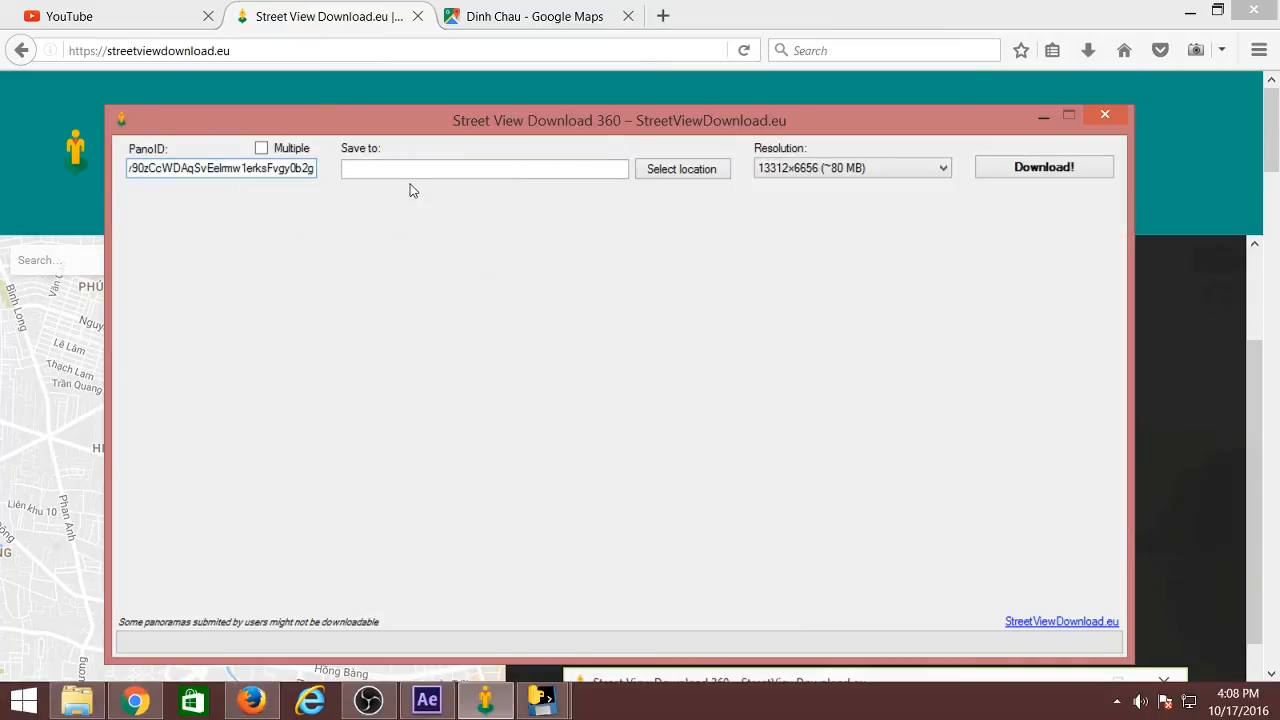
Set the save location to Street View 360.png in the Output folder, download the panorama and minimize the downloader
left_click(456, 165)
left_click(670, 170)
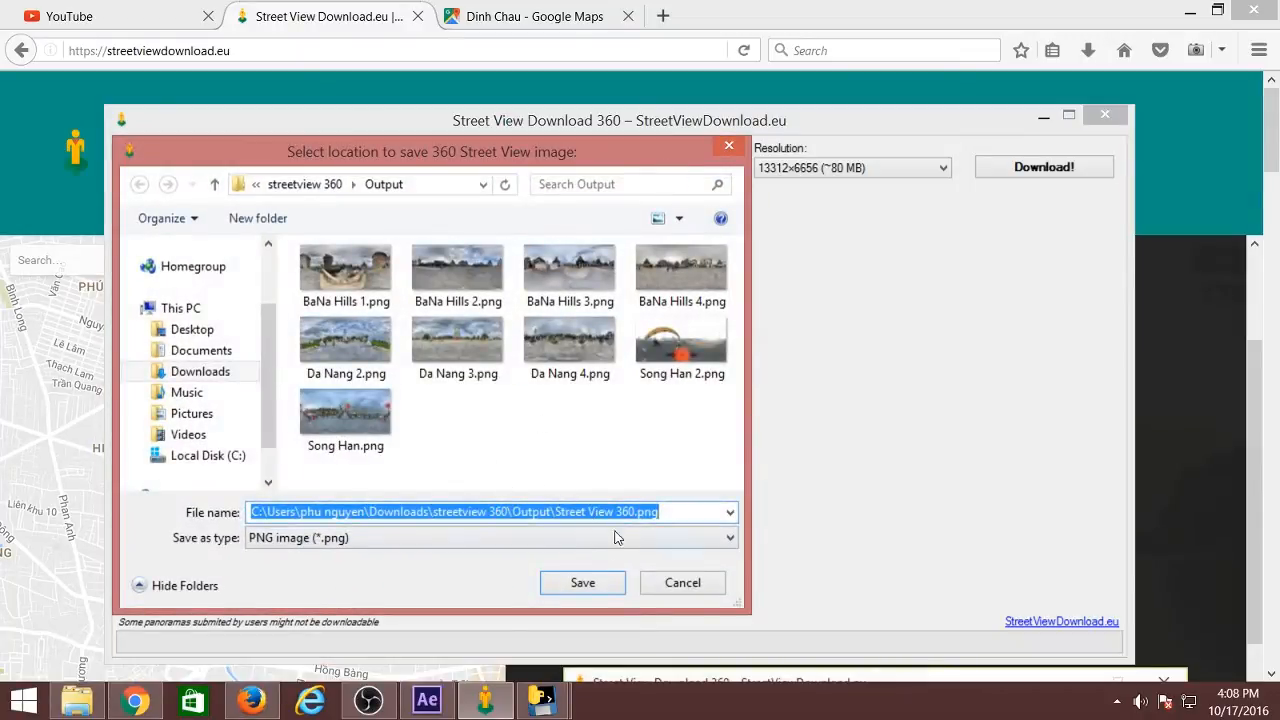
left_click(583, 583)
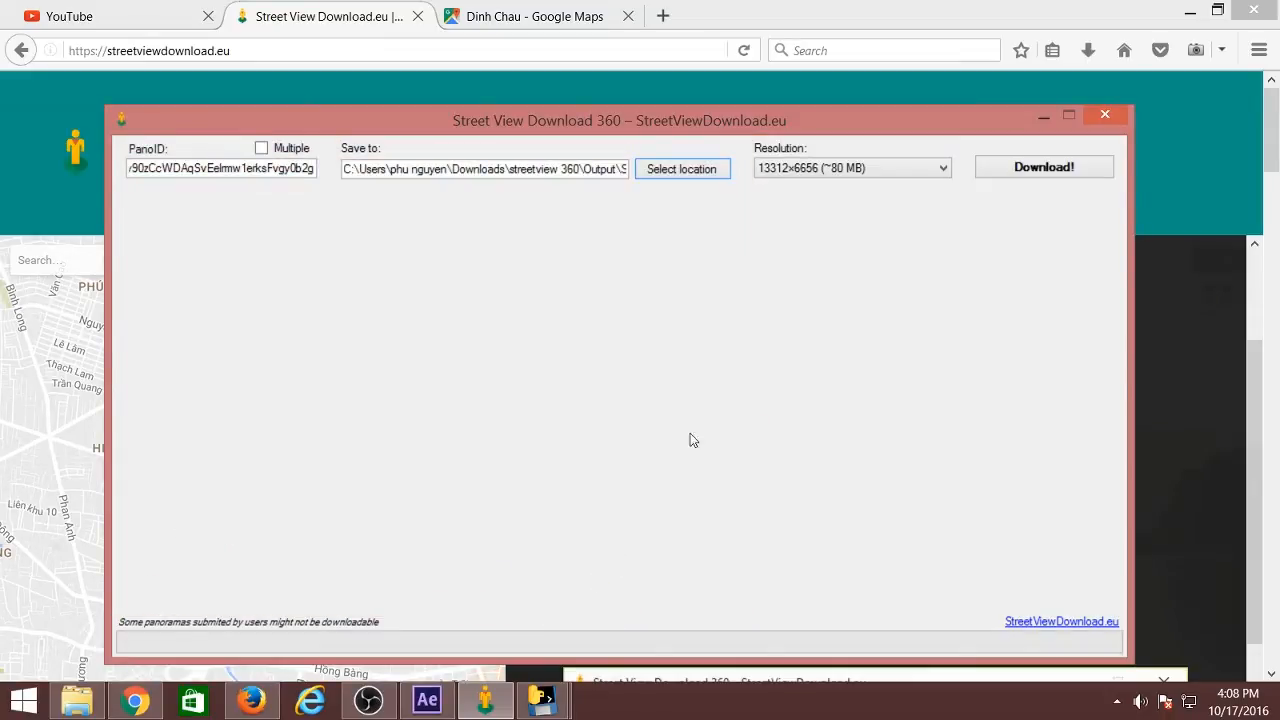
left_click(1041, 172)
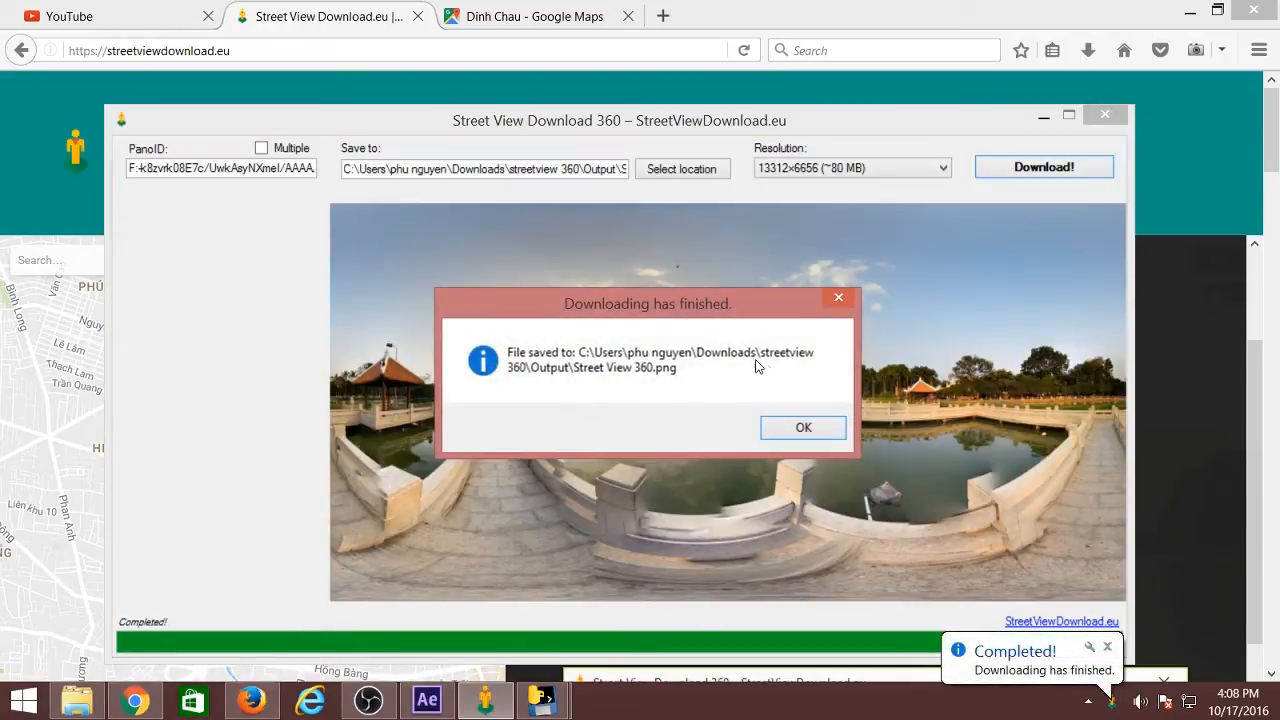
left_click(806, 429)
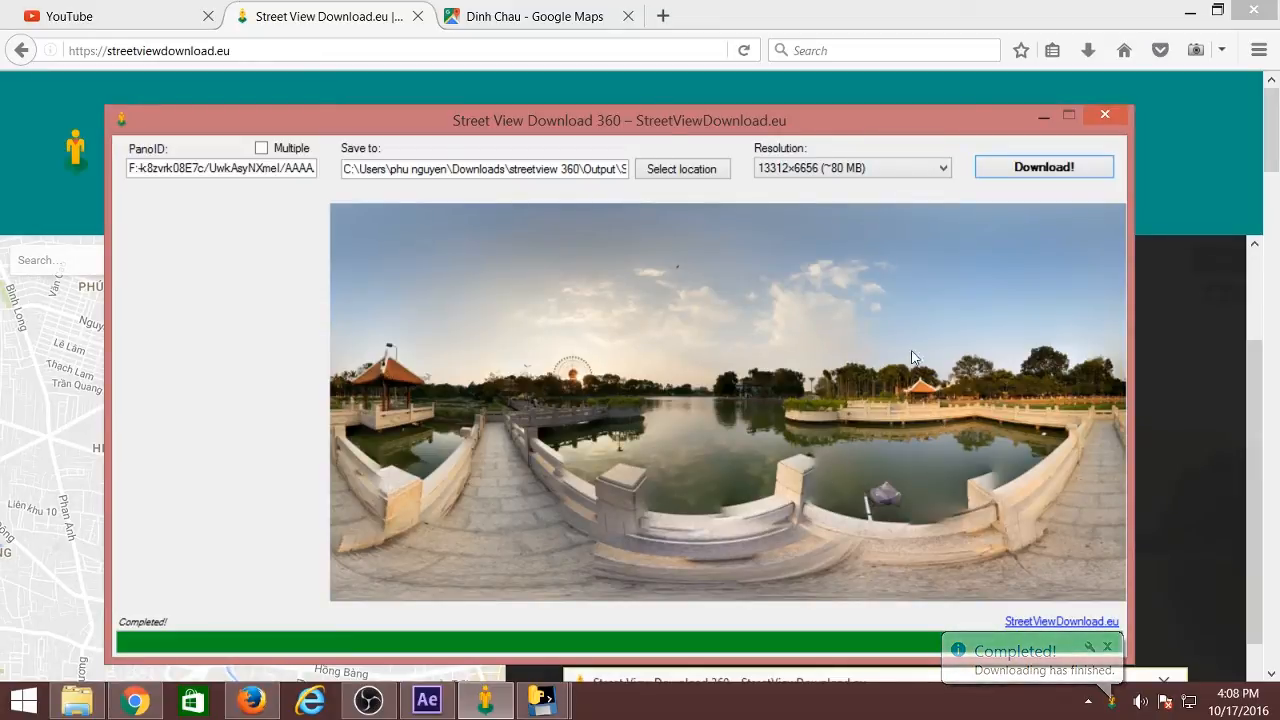
left_click(1044, 118)
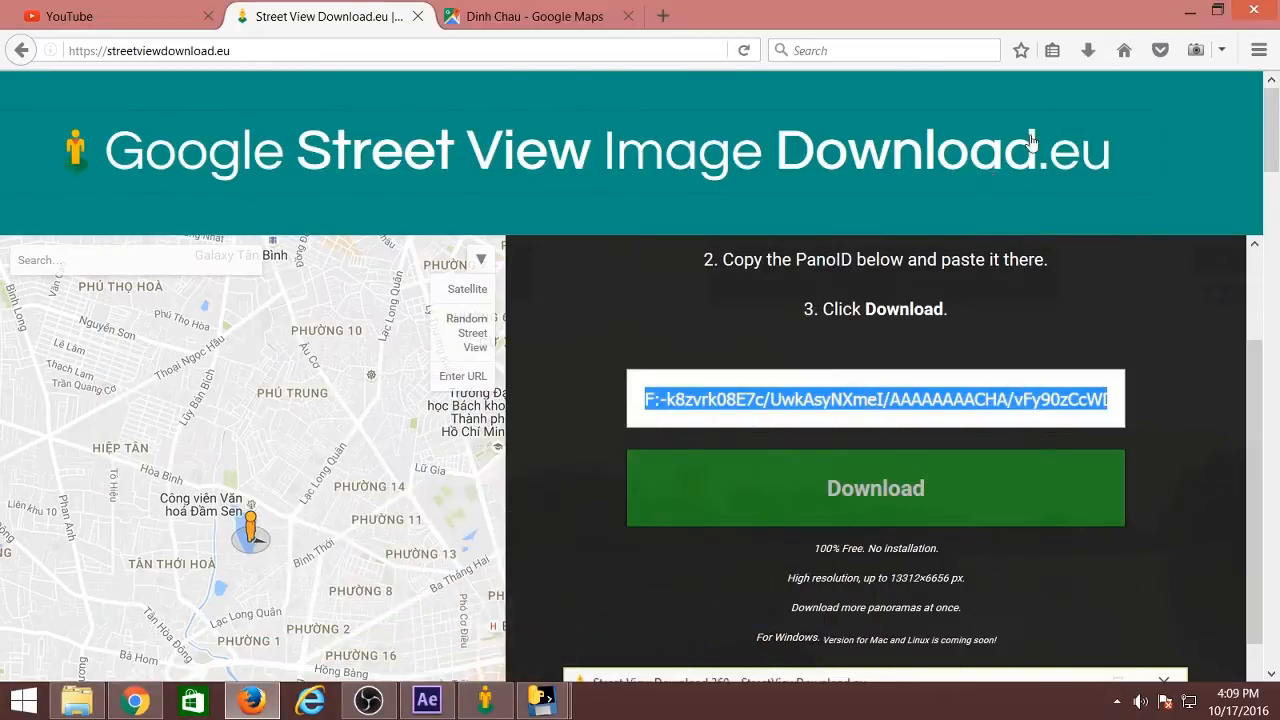
Bring up After Effects, then switch to File Explorer and open the Output folder inside Downloads\streetview 360
left_click(428, 703)
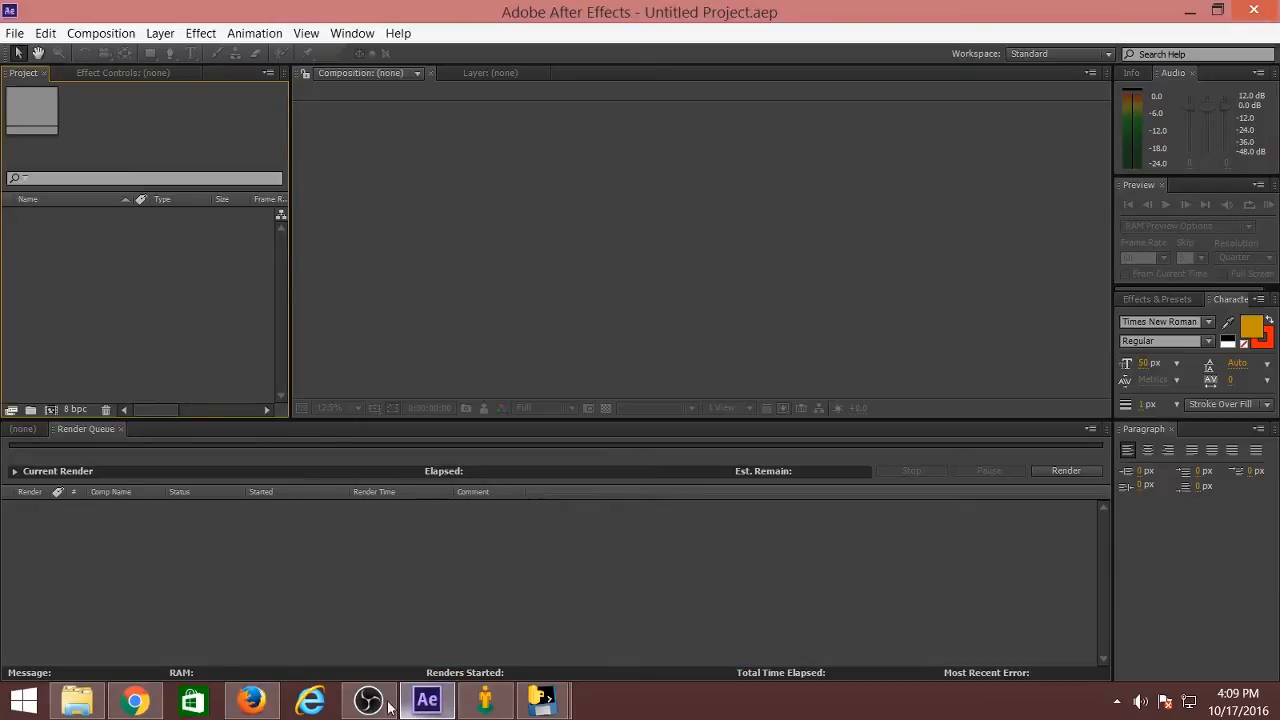
left_click(80, 703)
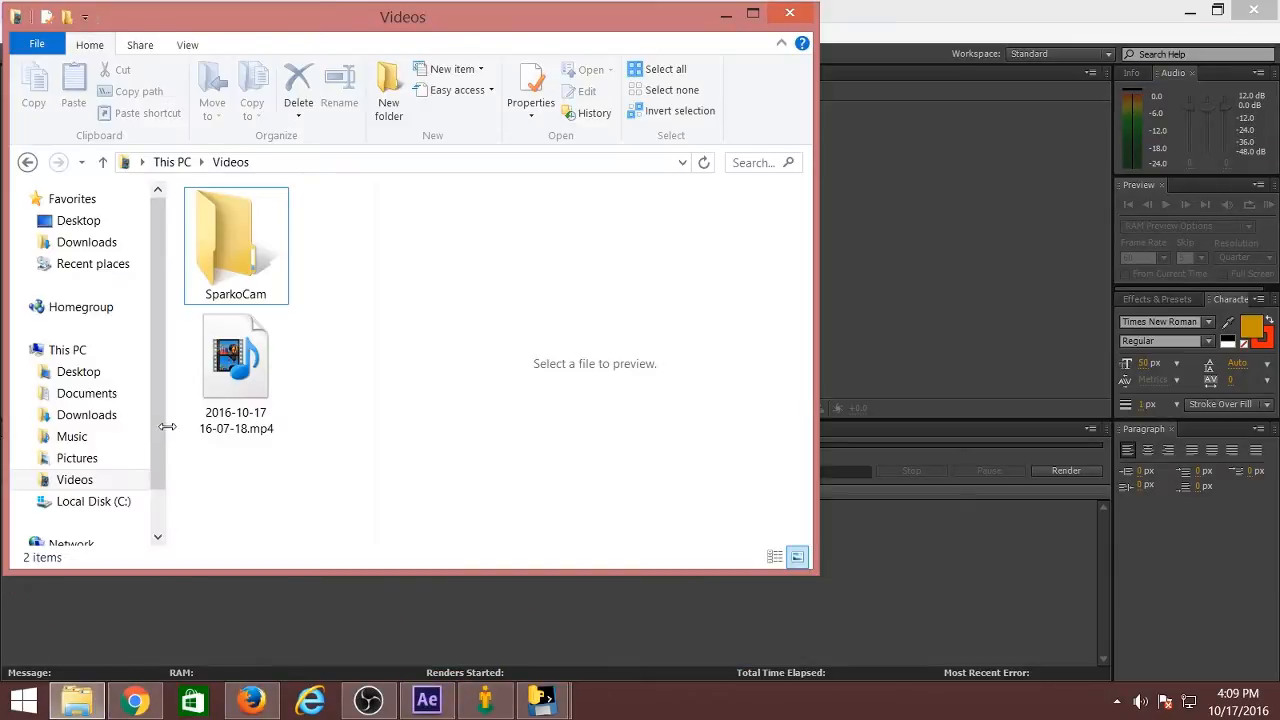
left_click(27, 162)
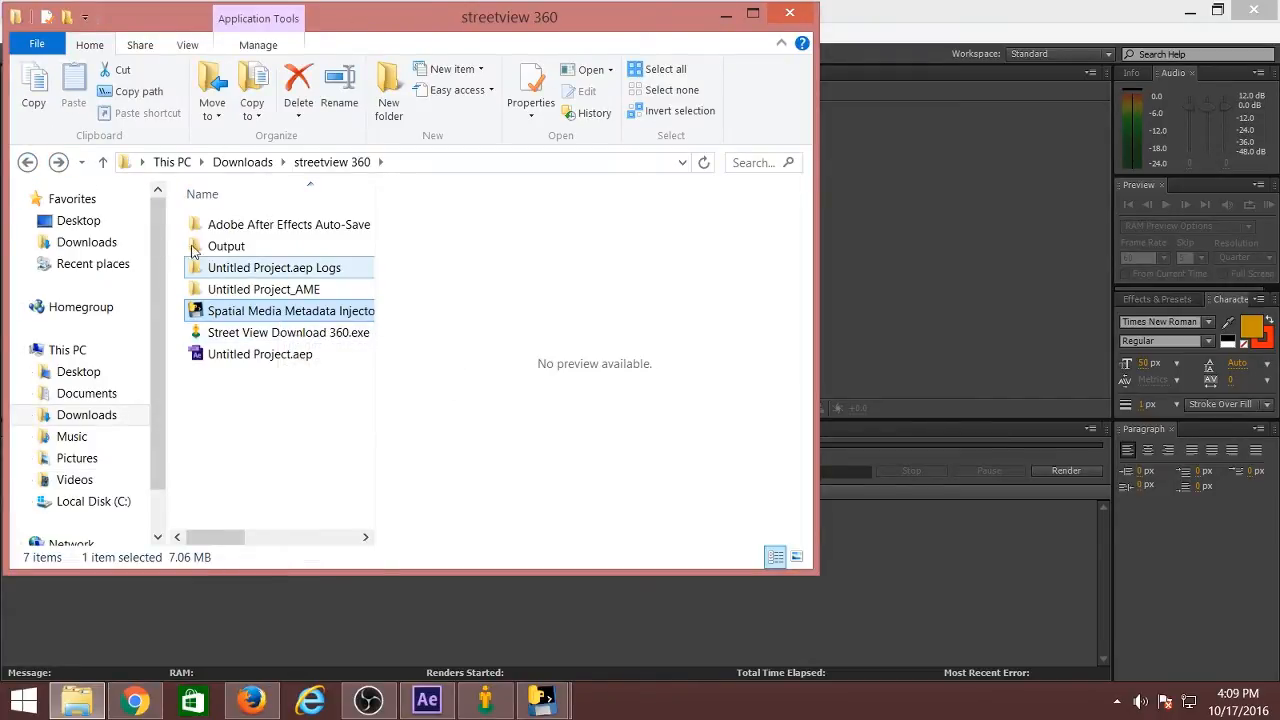
left_click(27, 162)
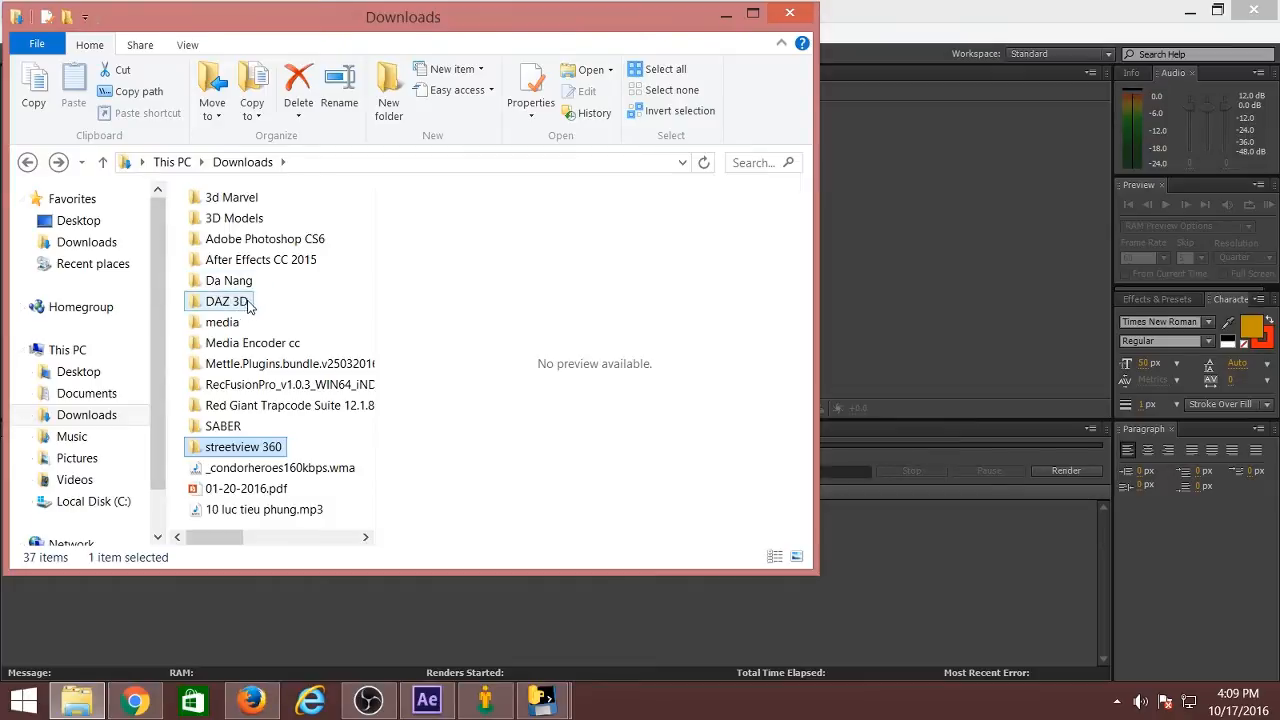
double_click(265, 447)
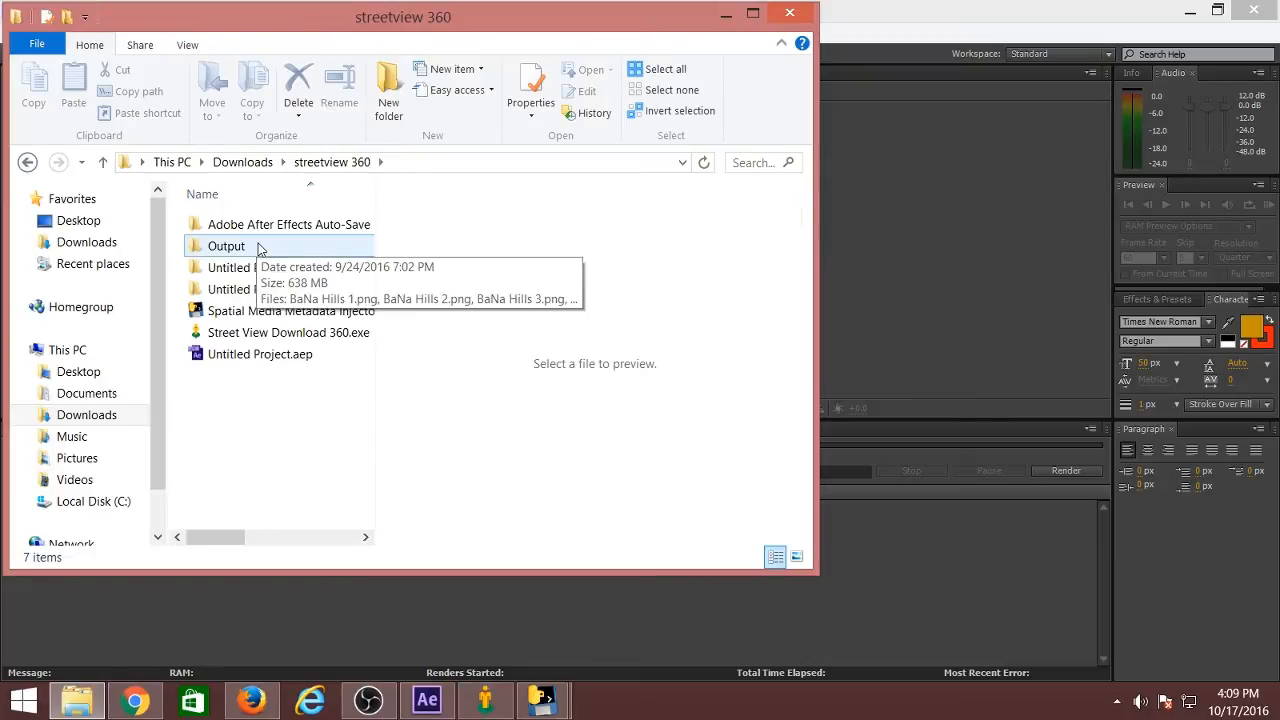
double_click(226, 246)
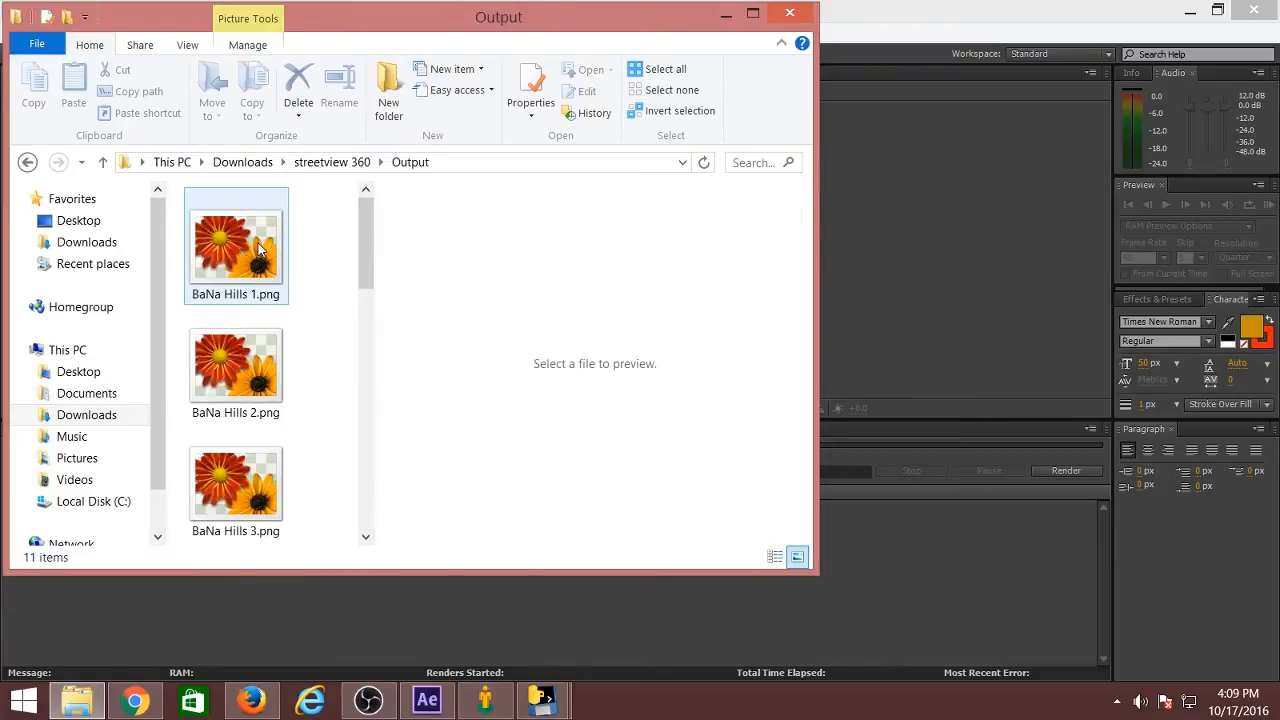
Import Street View 360.png from the Output folder into the After Effects project and open it in the footage viewer
left_click_drag(366, 243, 362, 490)
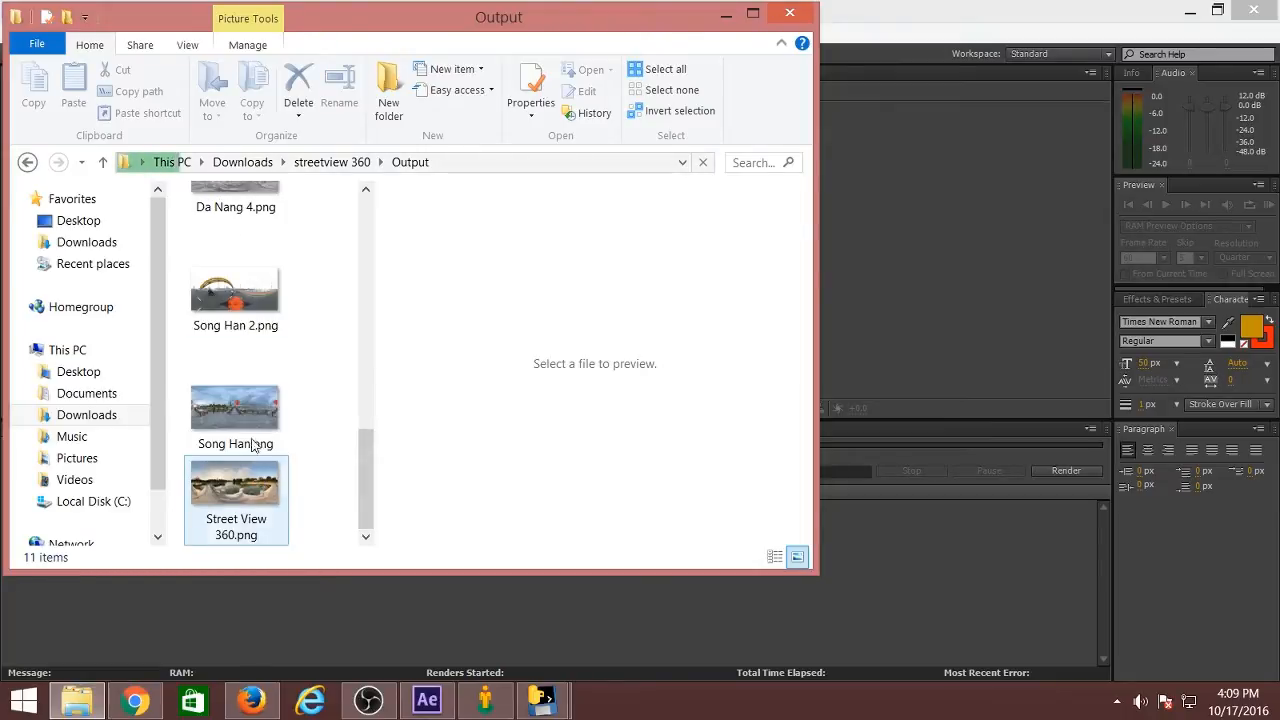
left_click_drag(178, 24, 624, 45)
left_click(716, 514)
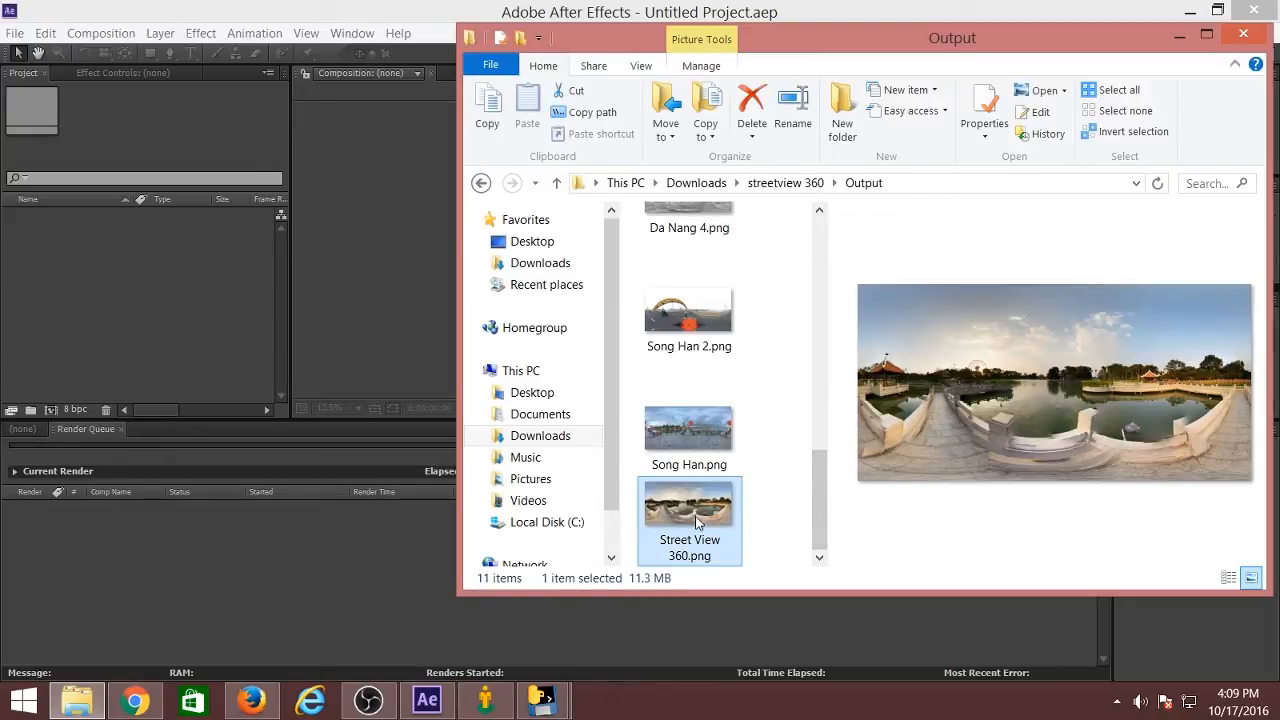
left_click_drag(707, 515, 118, 306)
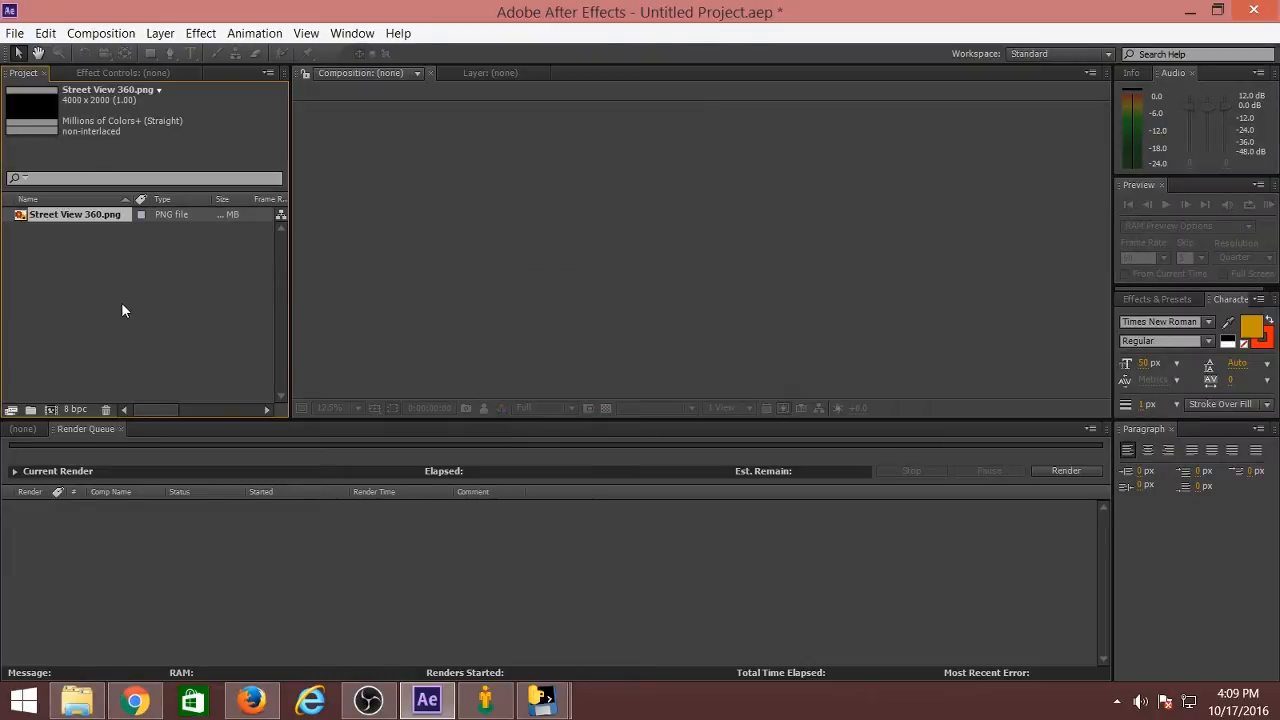
double_click(82, 215)
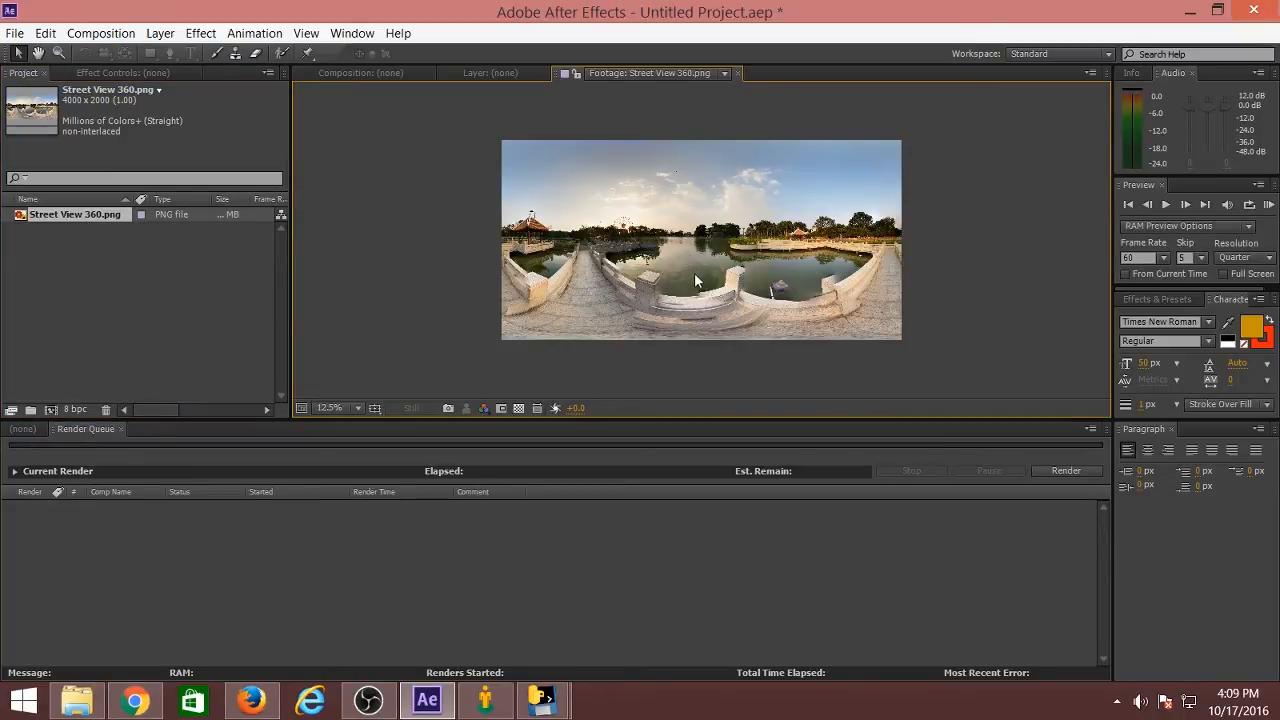
Create a new composition with width and height both set to 1024 px, keeping the other settings
left_click(26, 431)
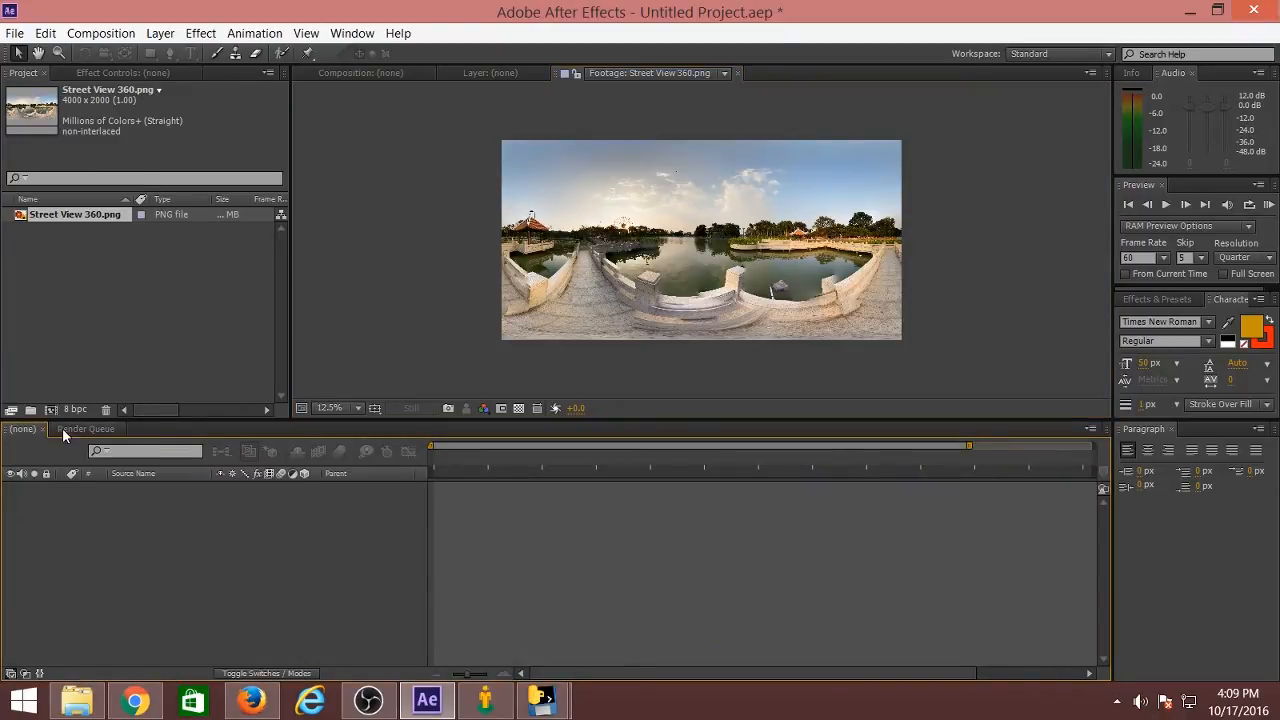
left_click(103, 34)
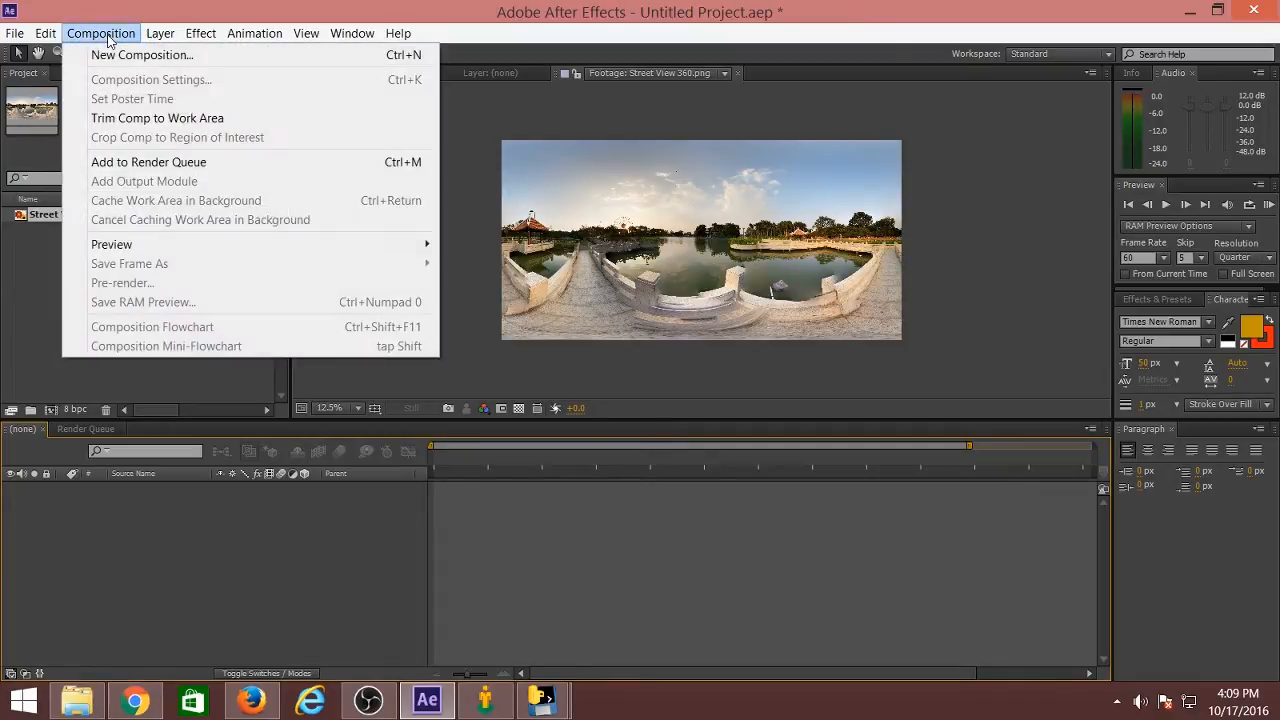
left_click(123, 56)
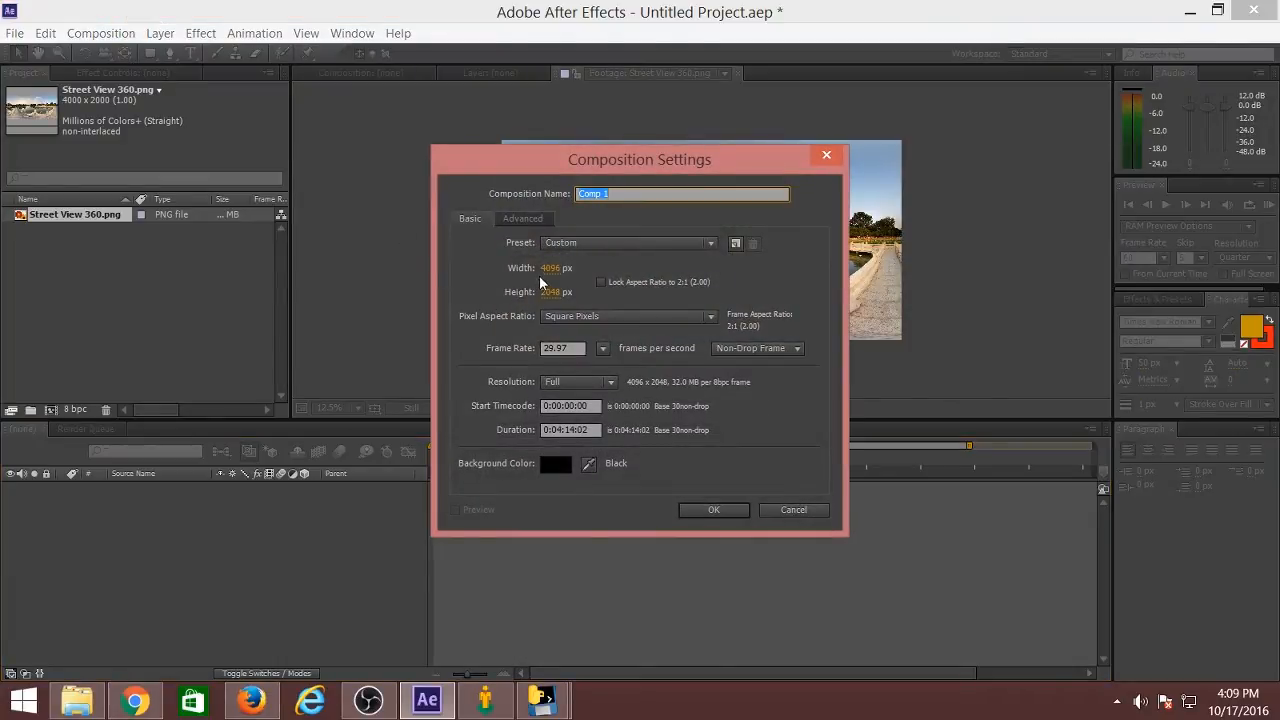
left_click(550, 268)
type("1024")
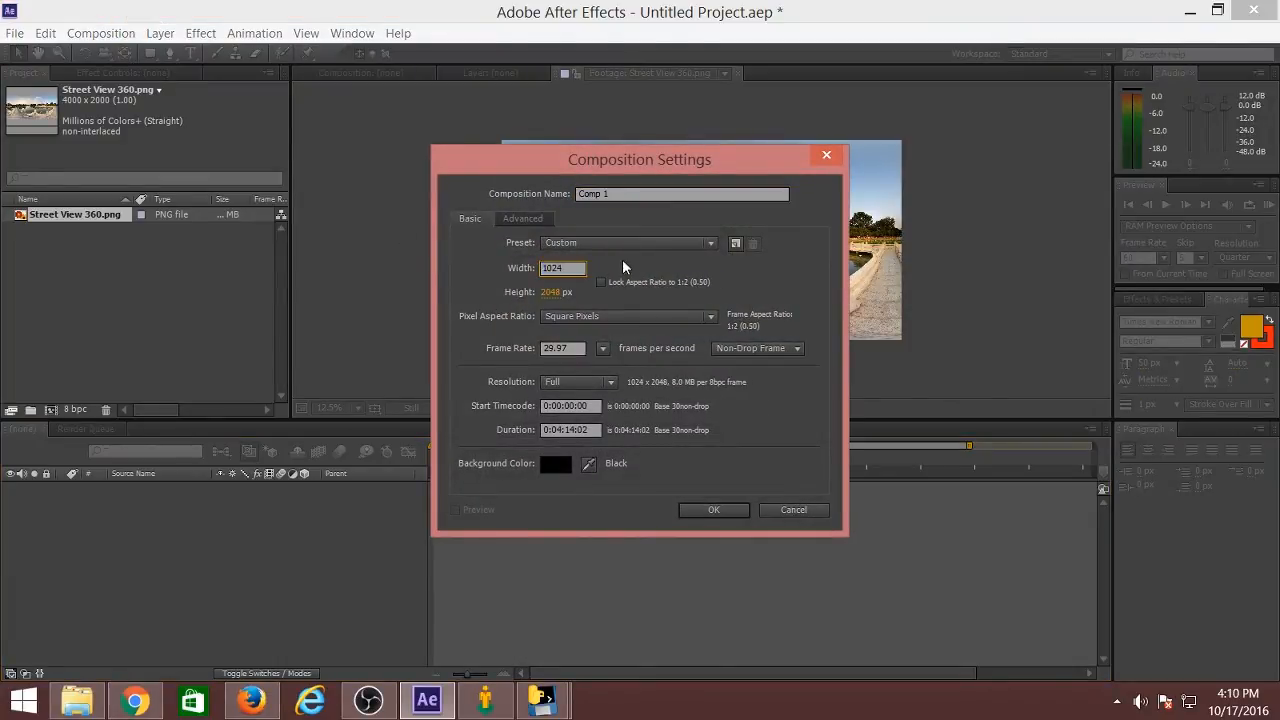
left_click(552, 292)
type("1024")
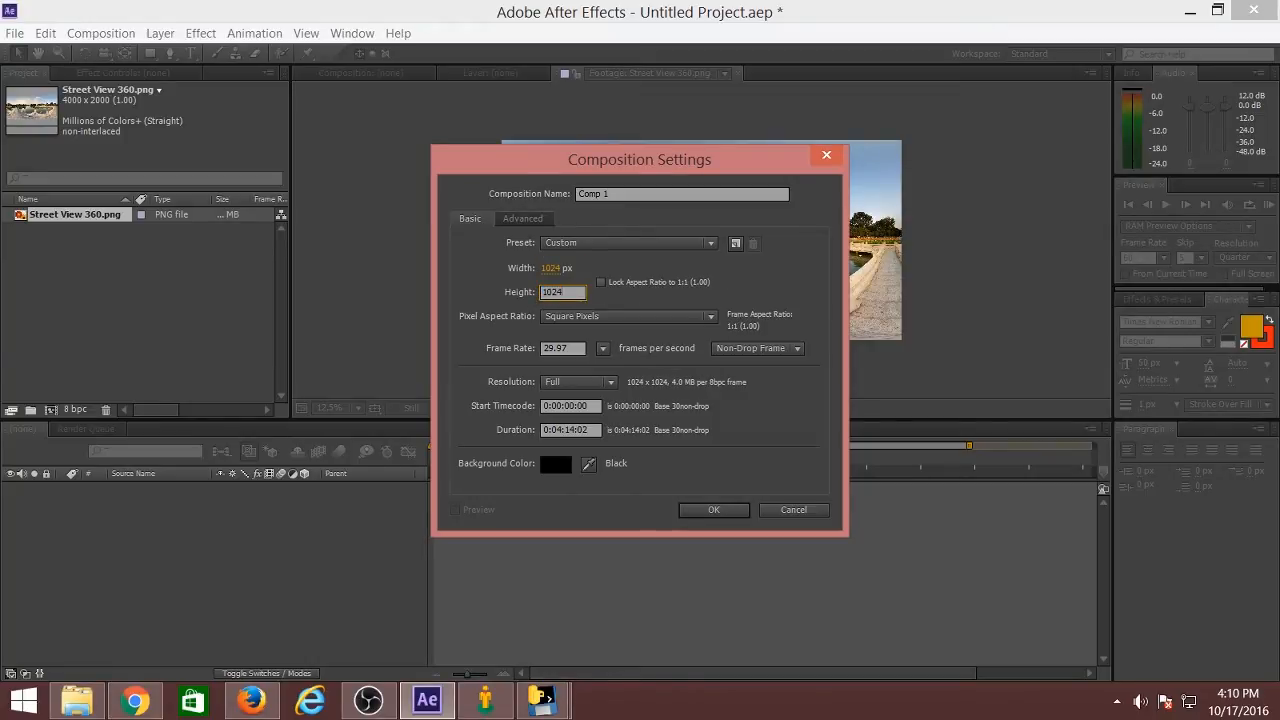
key("Return")
left_click(714, 510)
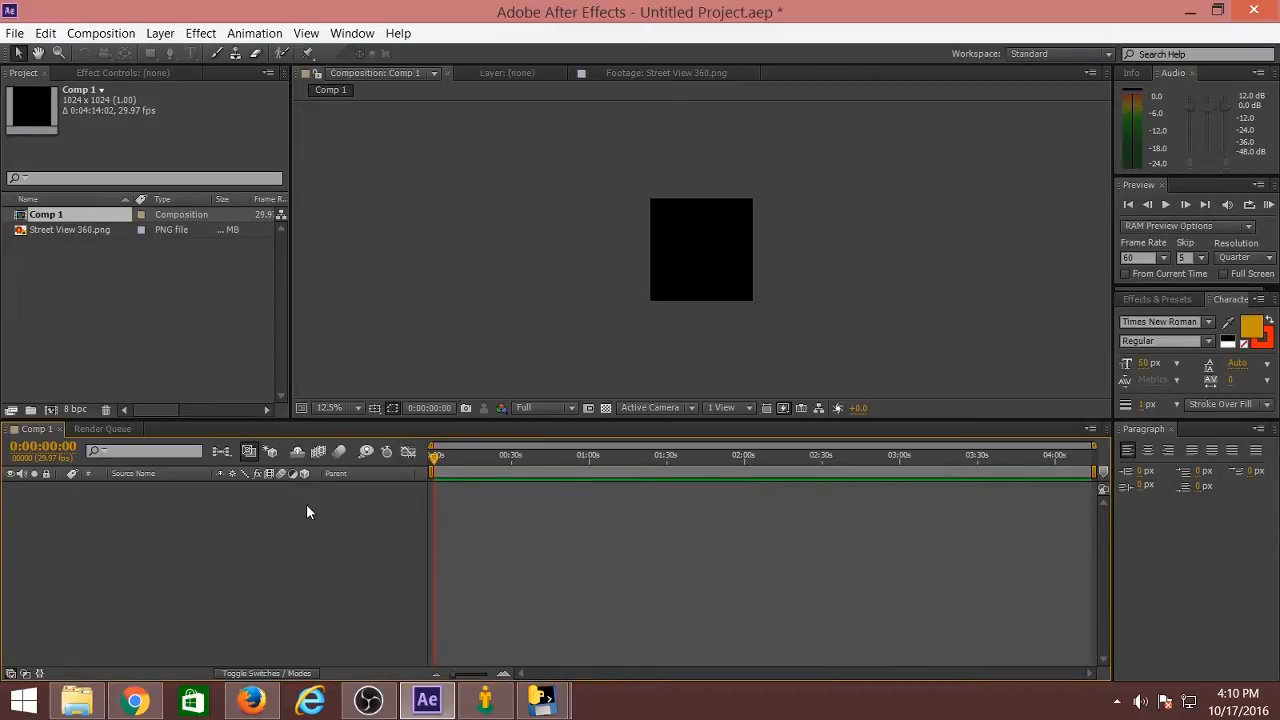
Add Street View 360.png to Comp 1 as a layer and enlarge the composition preview to 25%
left_click(75, 230)
left_click_drag(83, 234, 209, 545)
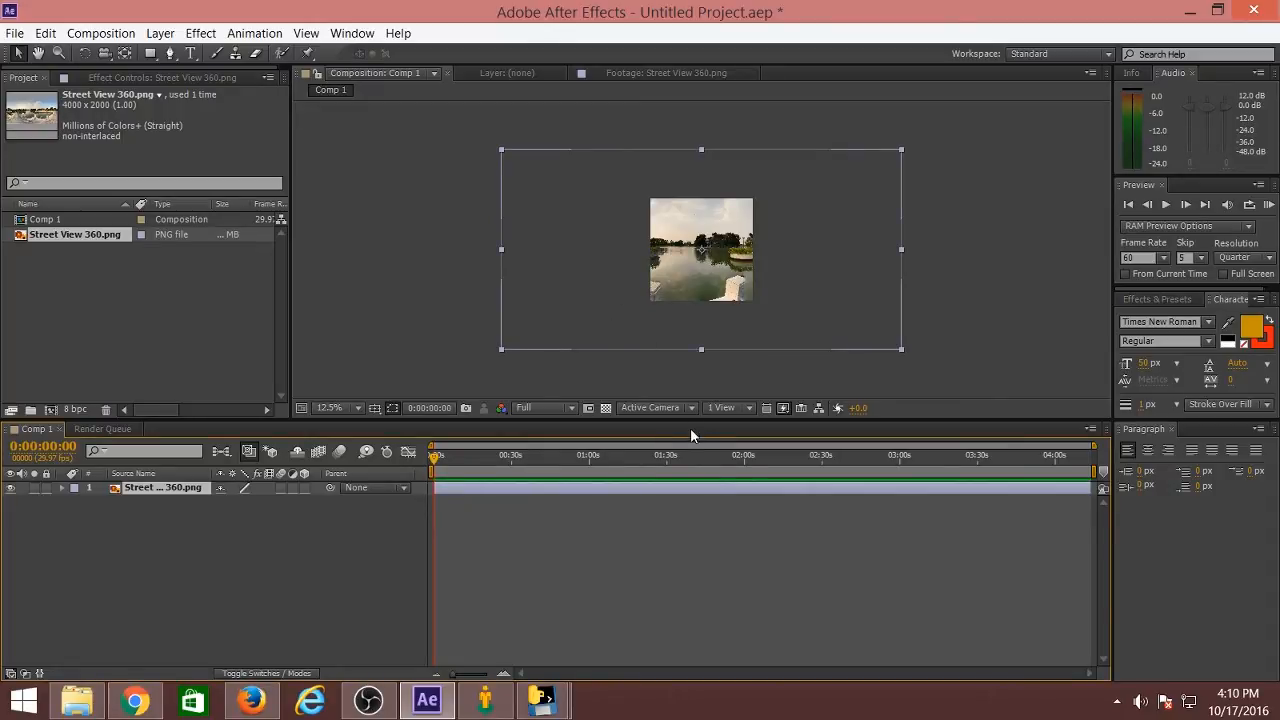
left_click_drag(690, 419, 690, 505)
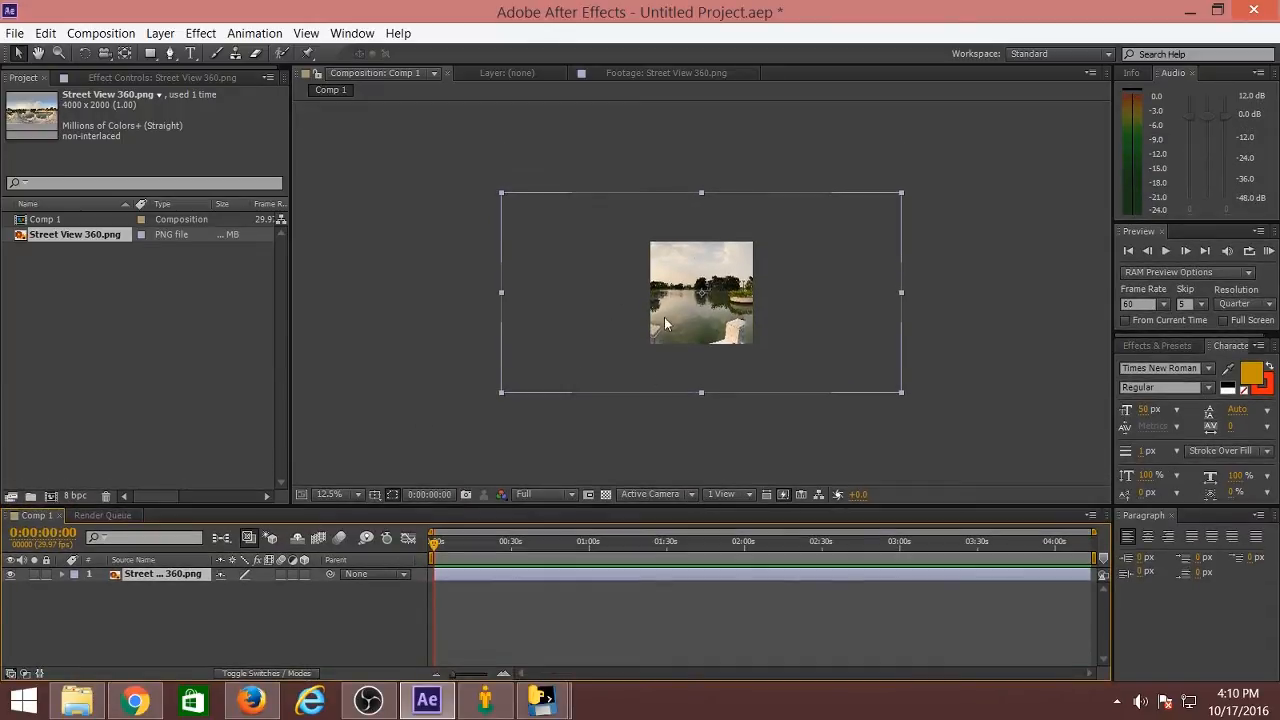
key("period")
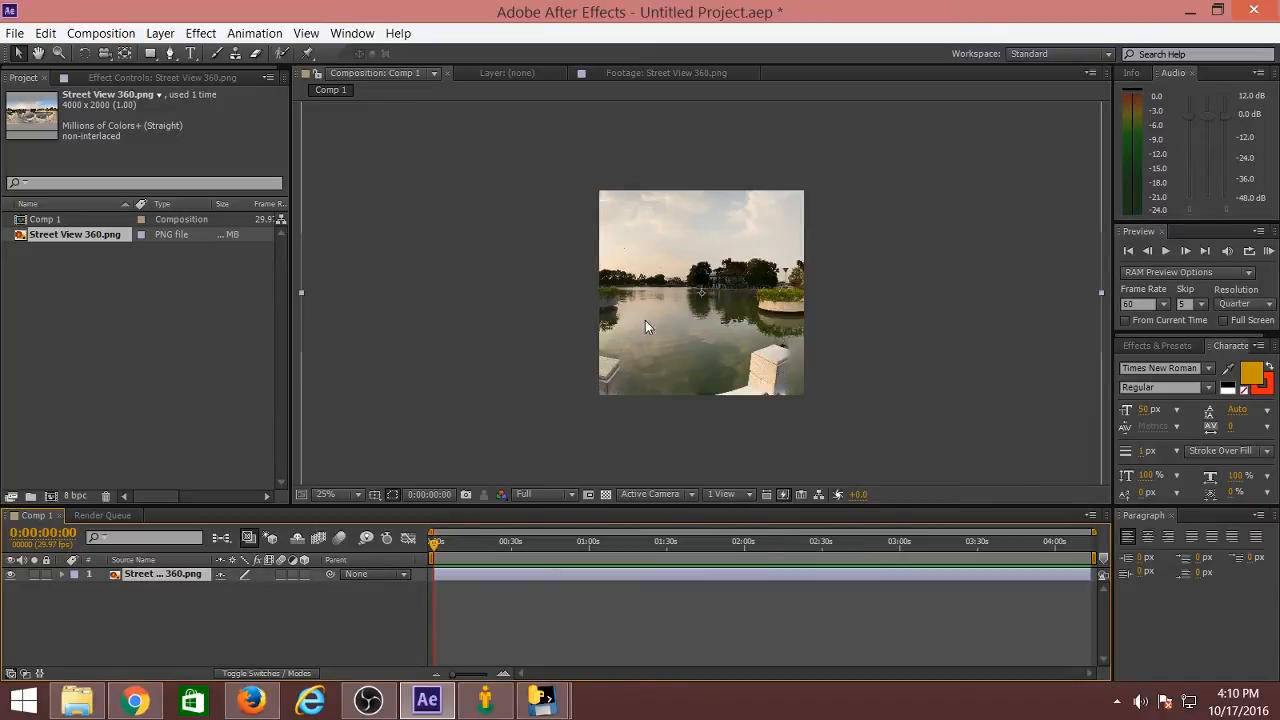
Add a black solid layer of 1024 x 1024 px above the panorama layer
left_click(156, 34)
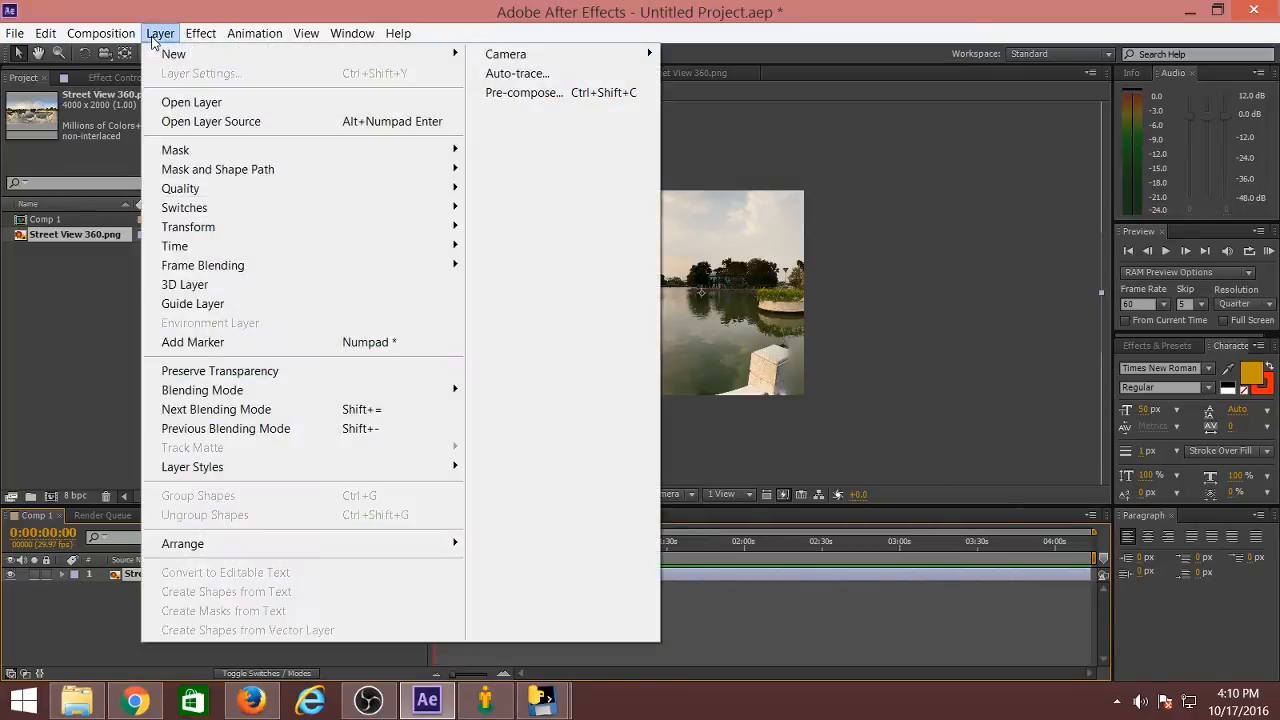
mouse_move(440, 55)
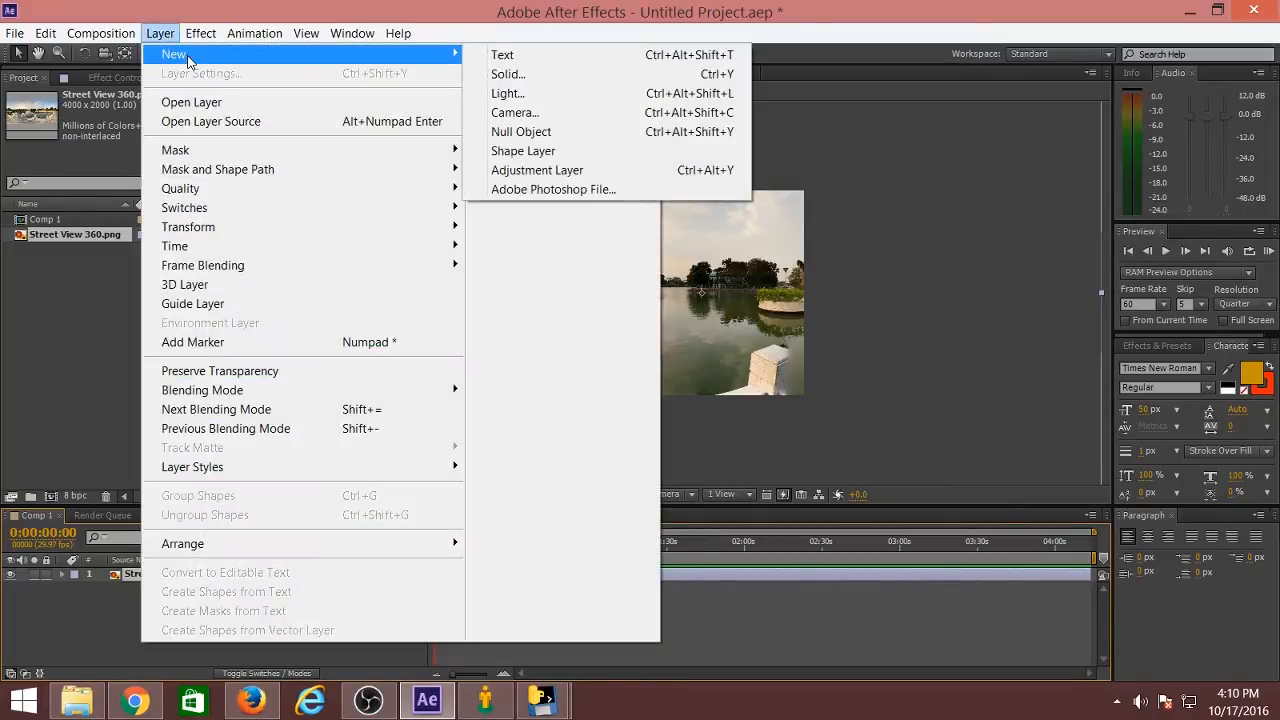
left_click(536, 76)
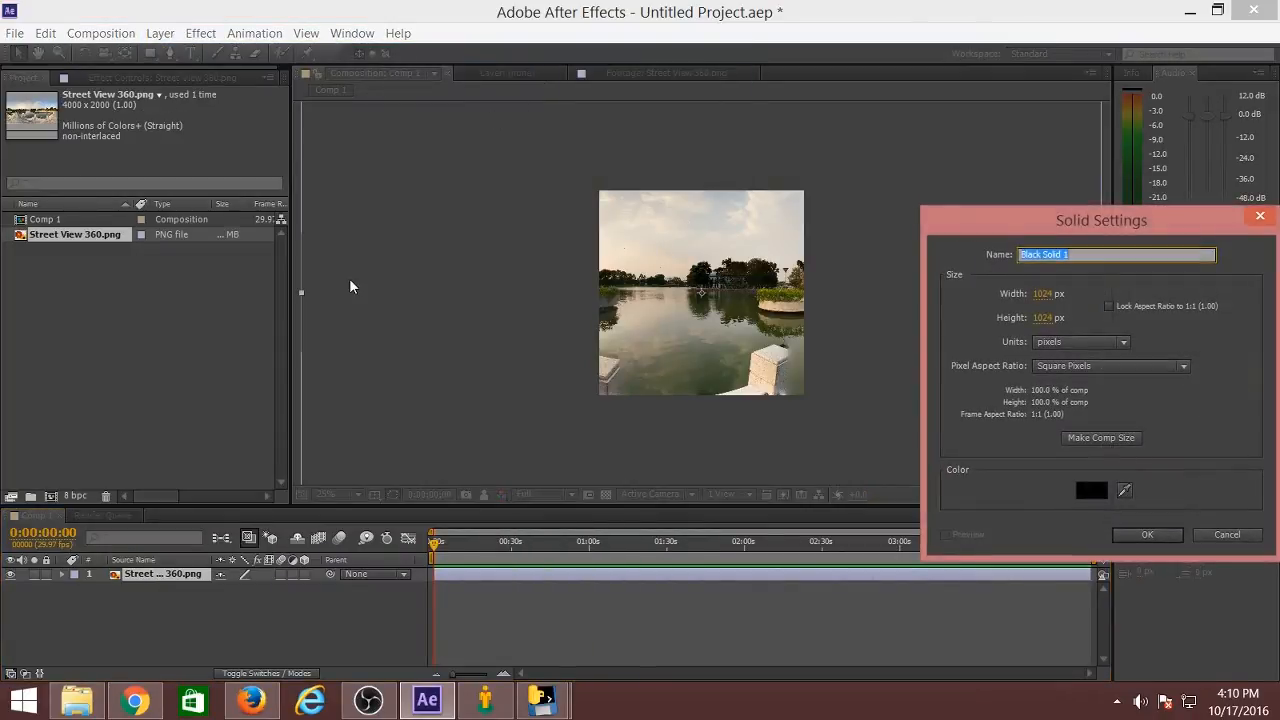
left_click(1149, 534)
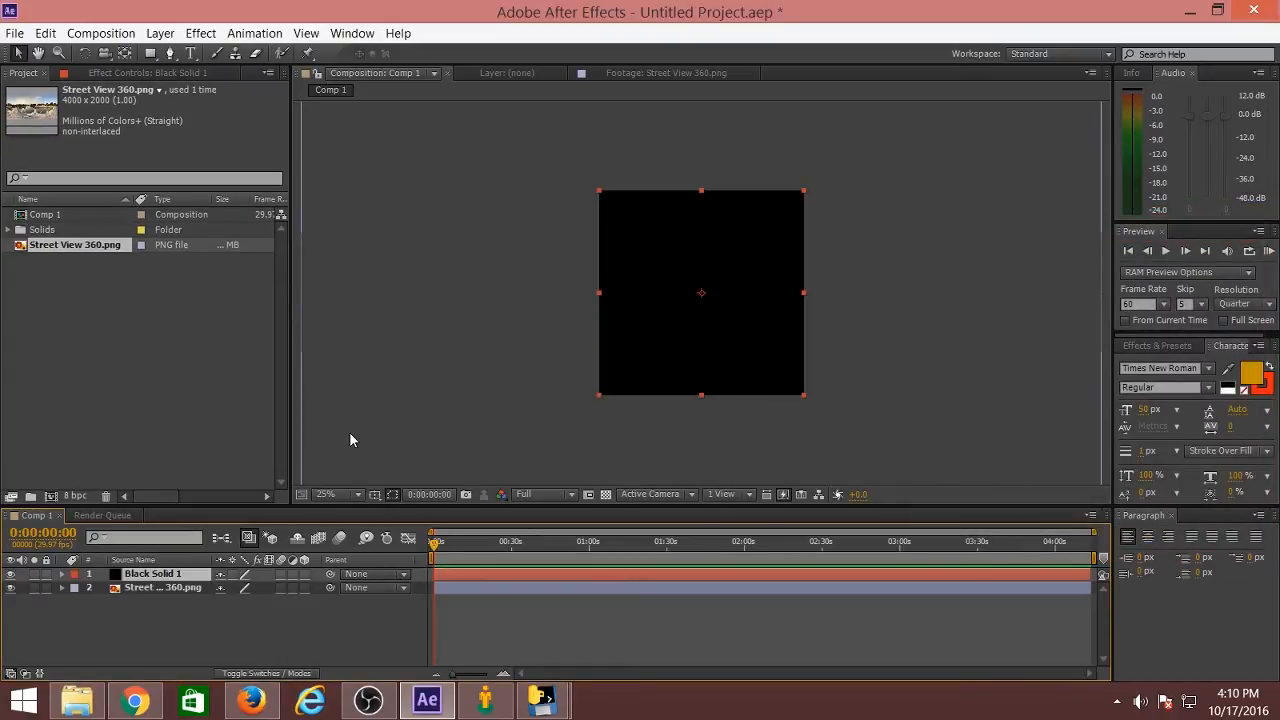
Add a two-node camera with the 15mm preset to the composition and dismiss the 2D layer warning
left_click(160, 33)
mouse_move(191, 40)
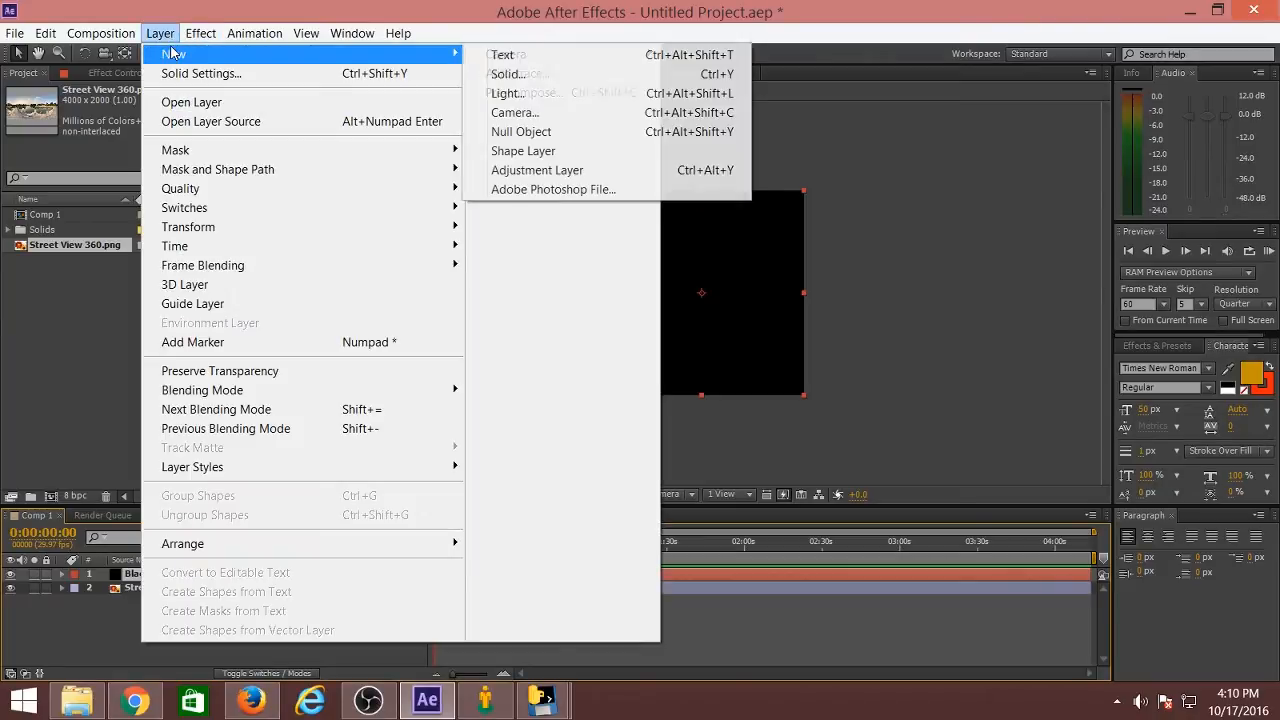
left_click(544, 113)
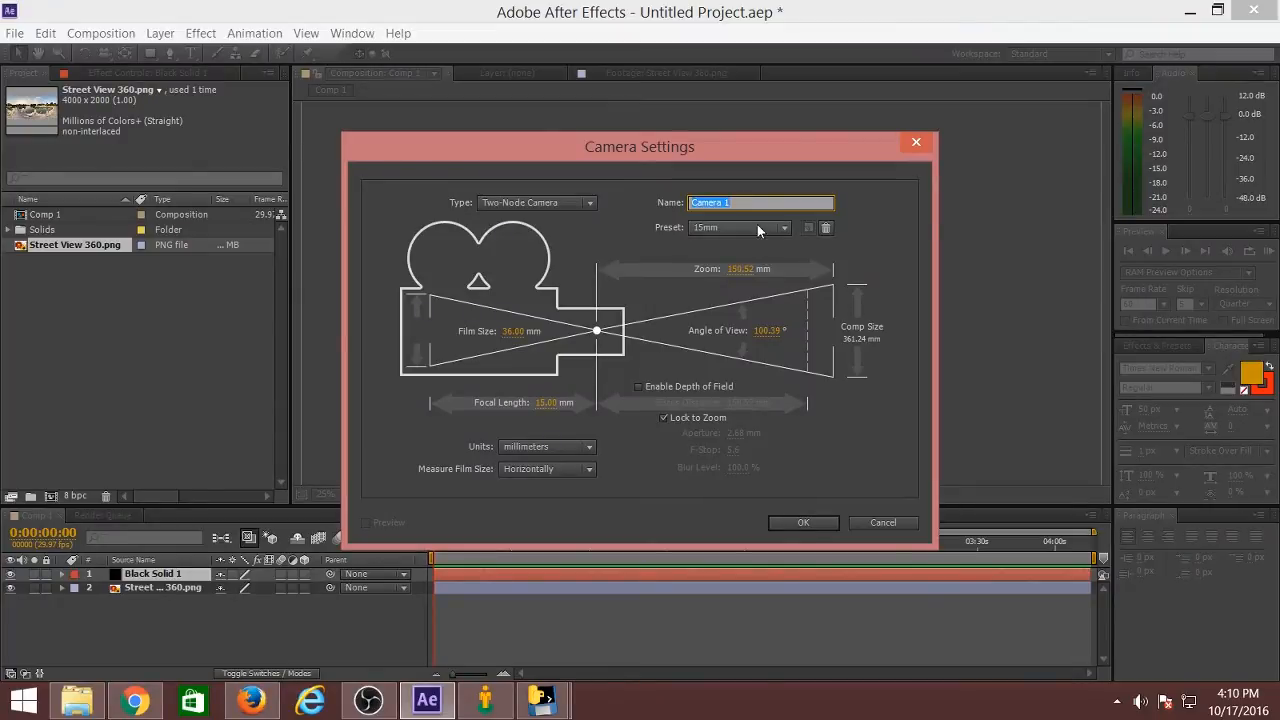
left_click(804, 526)
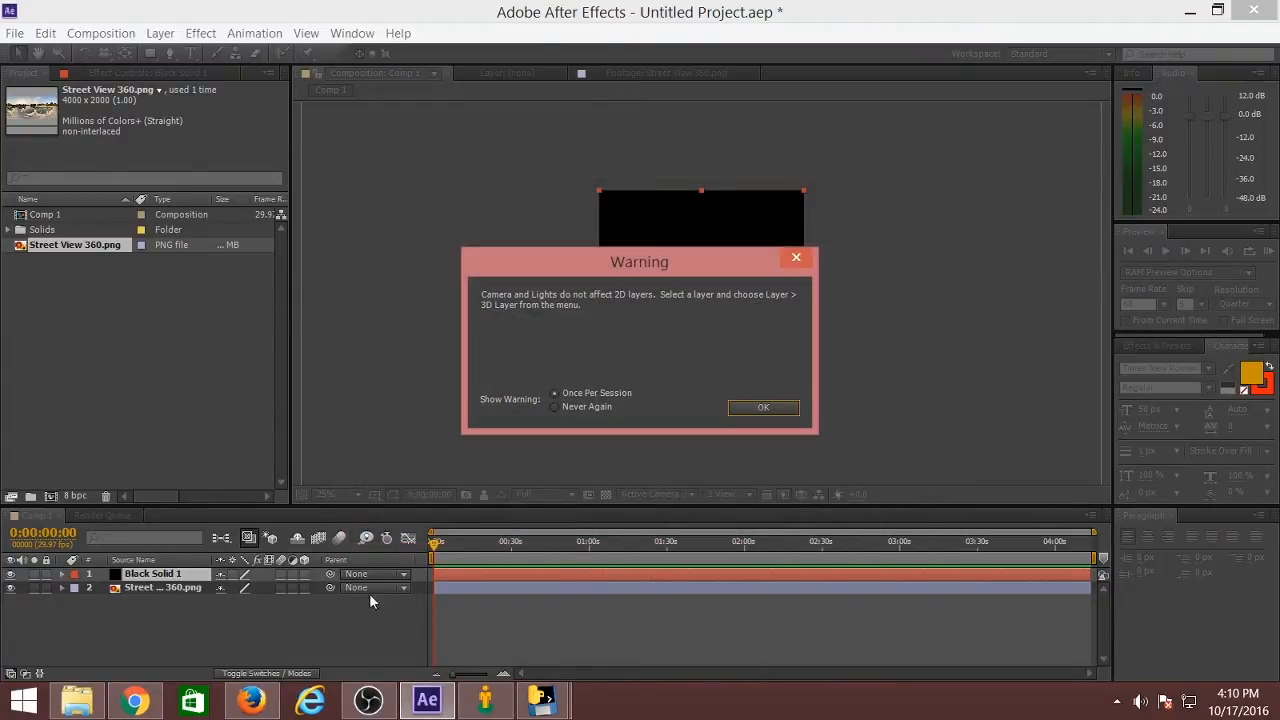
left_click(790, 410)
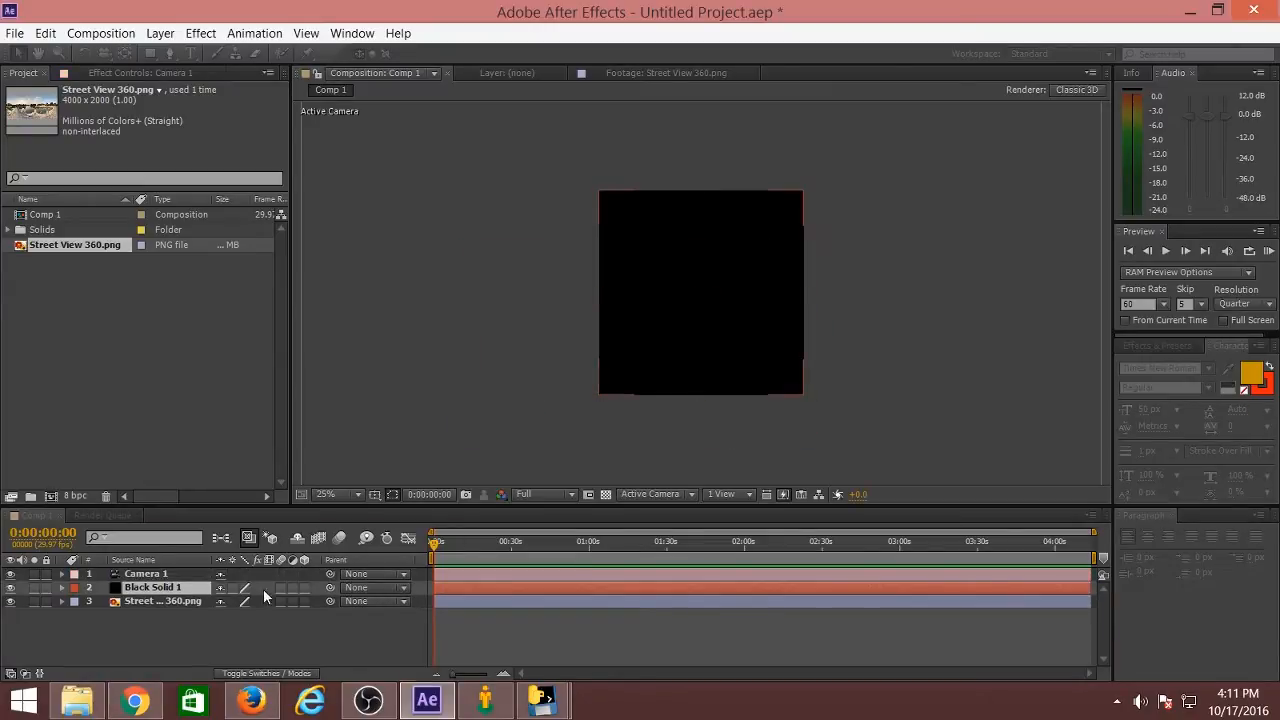
Apply the Trapcode Horizon effect to the black solid and set its Image Map layer to Street View 360.png
left_click(148, 588)
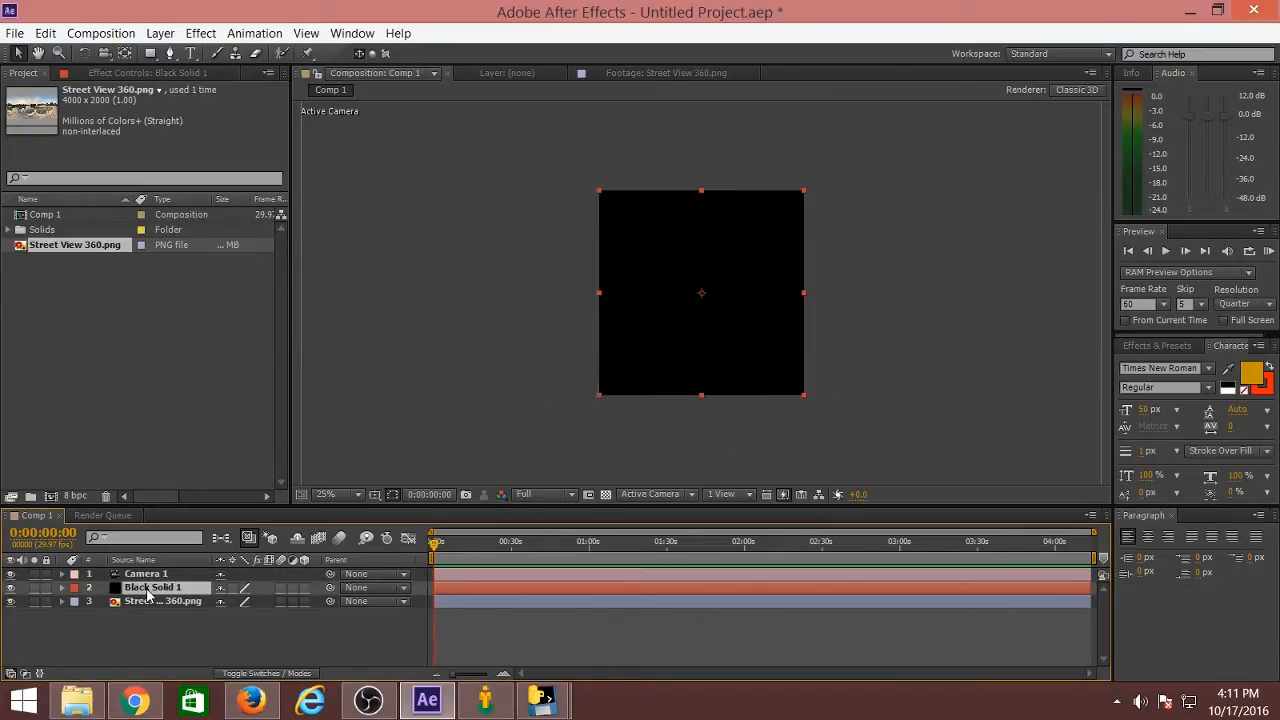
left_click(201, 33)
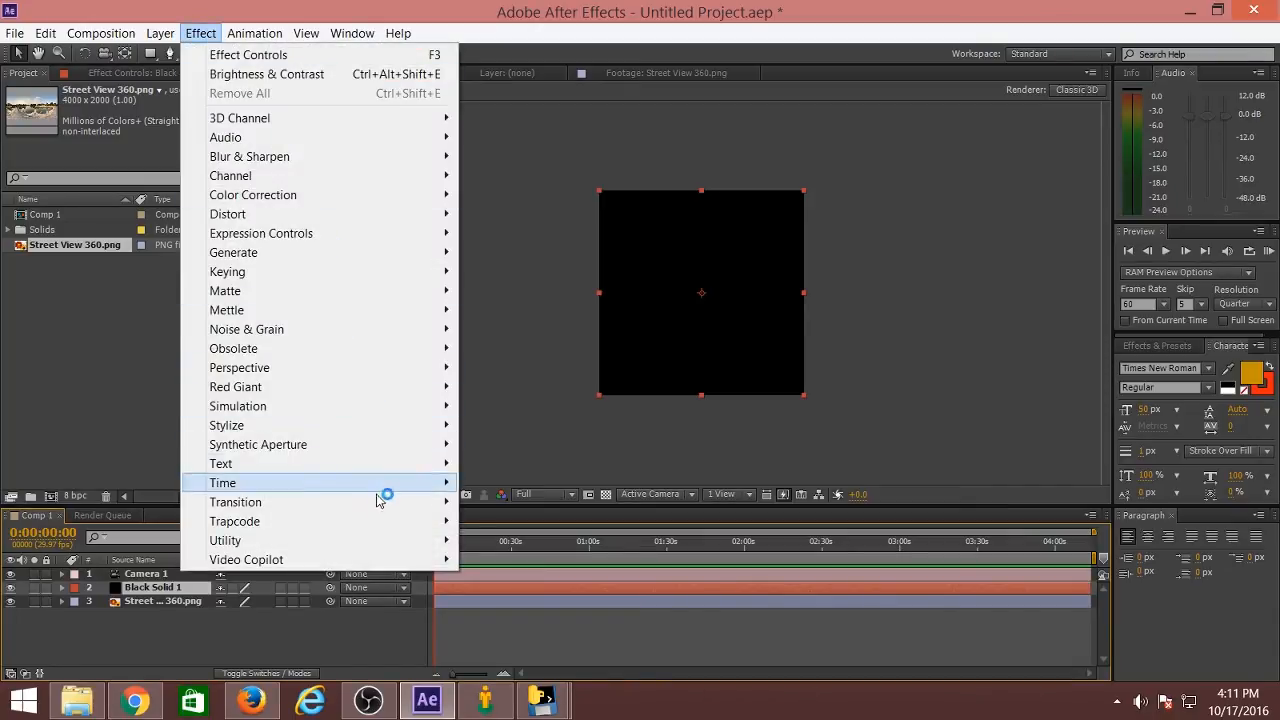
mouse_move(369, 524)
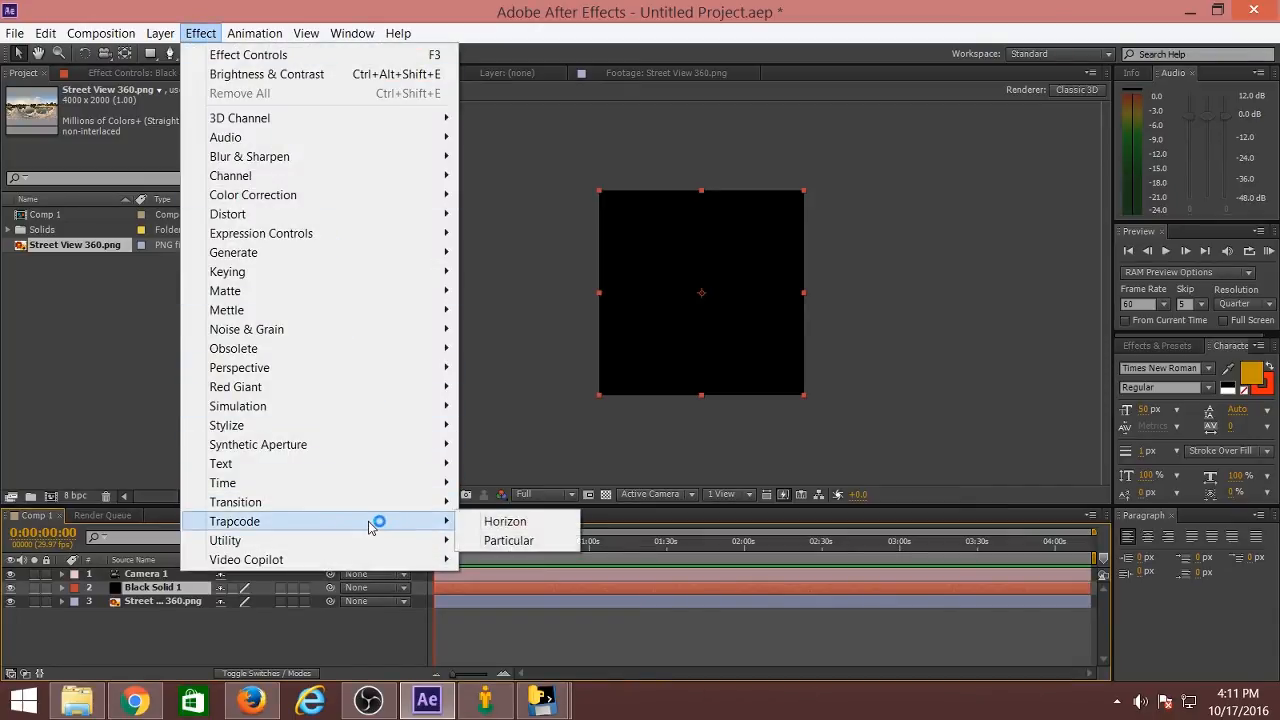
left_click(505, 522)
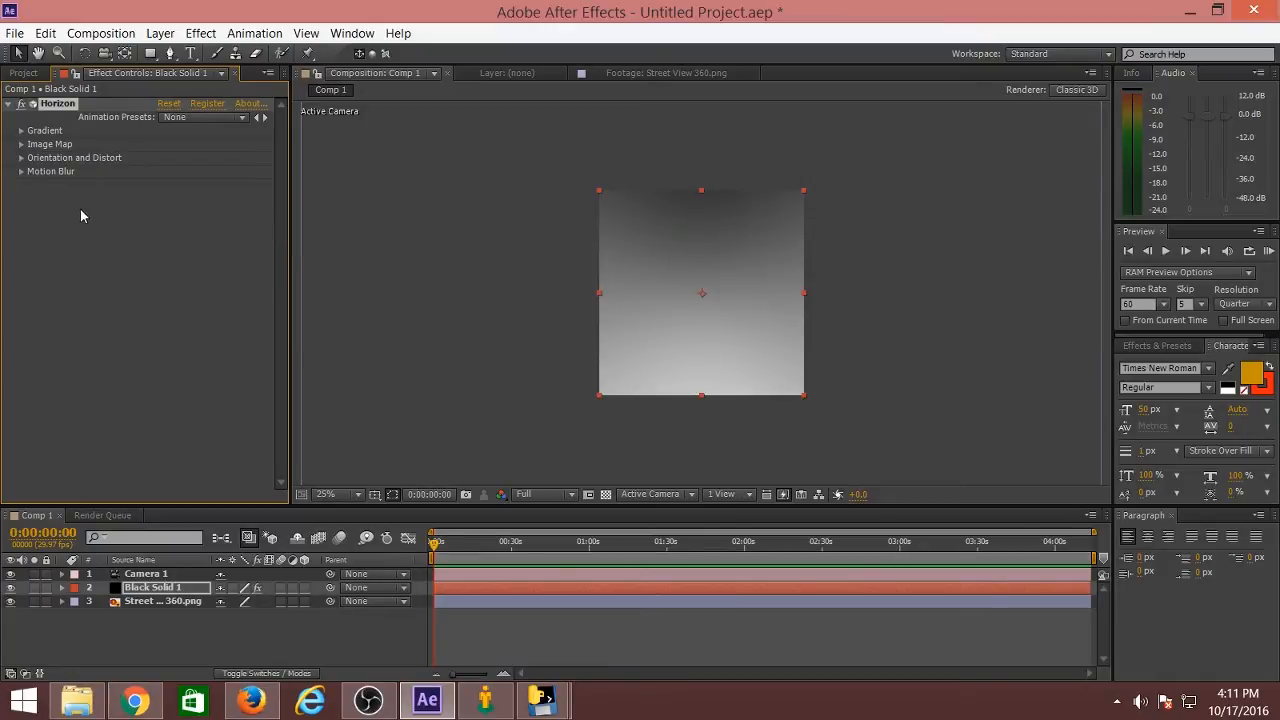
left_click(21, 146)
left_click(239, 162)
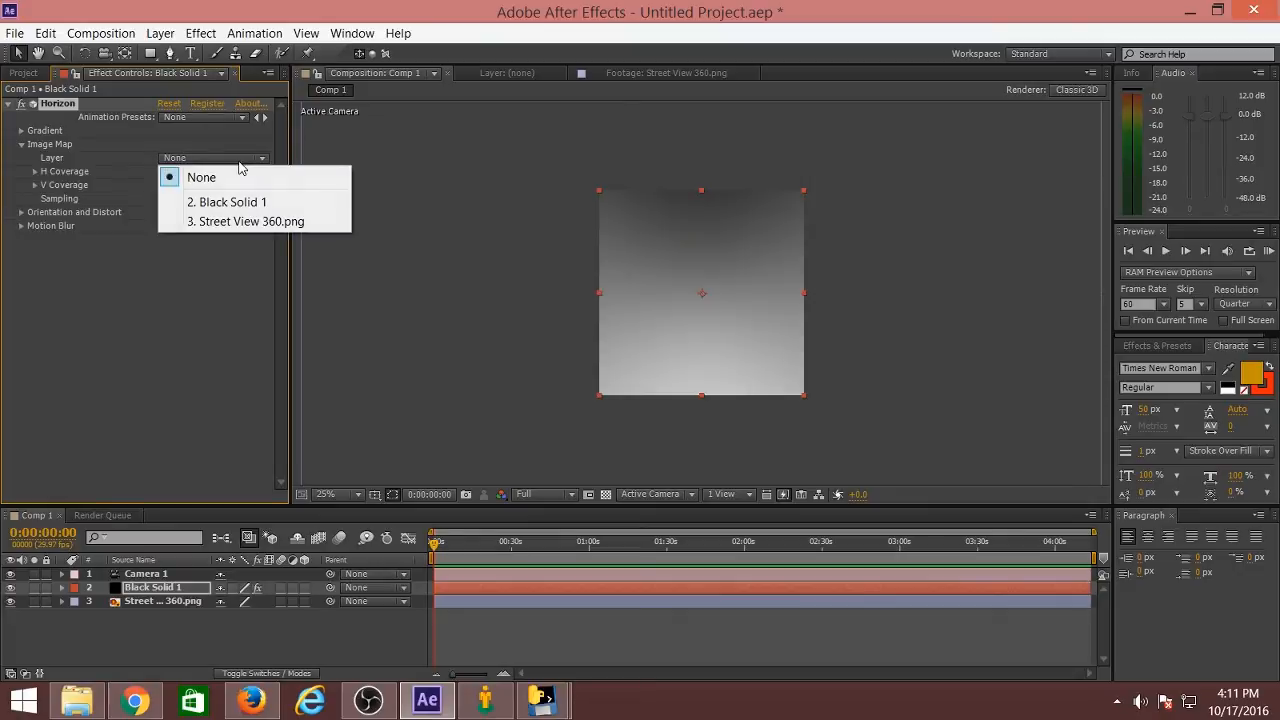
left_click(242, 222)
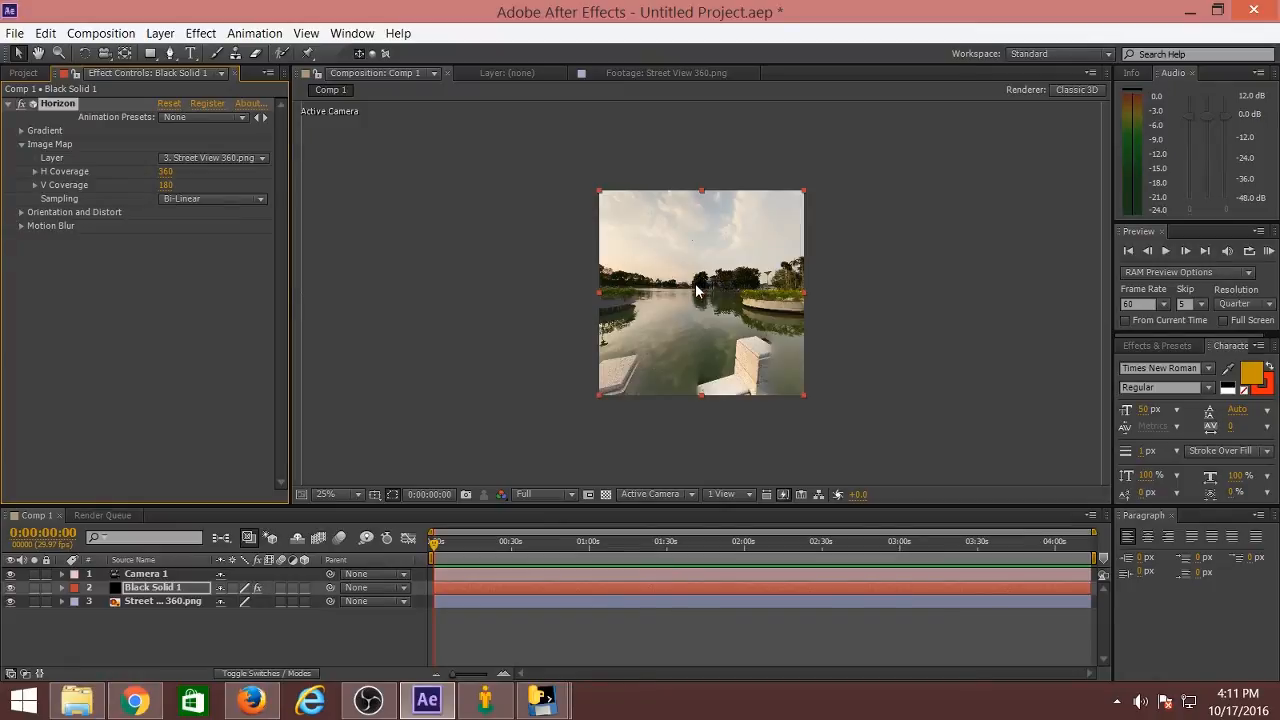
Rotate the view with the camera tool until the pavilion and stone walkway are in frame, and deselect the solid
left_click(105, 55)
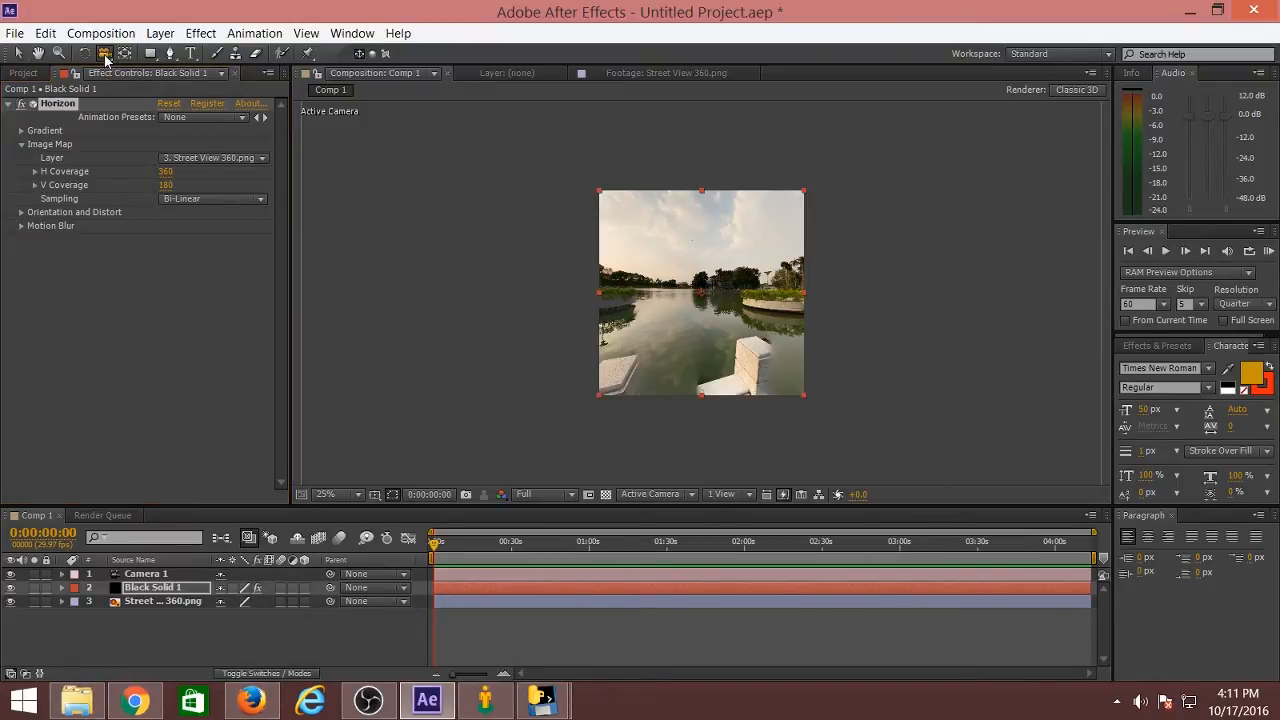
left_click_drag(709, 312, 792, 285)
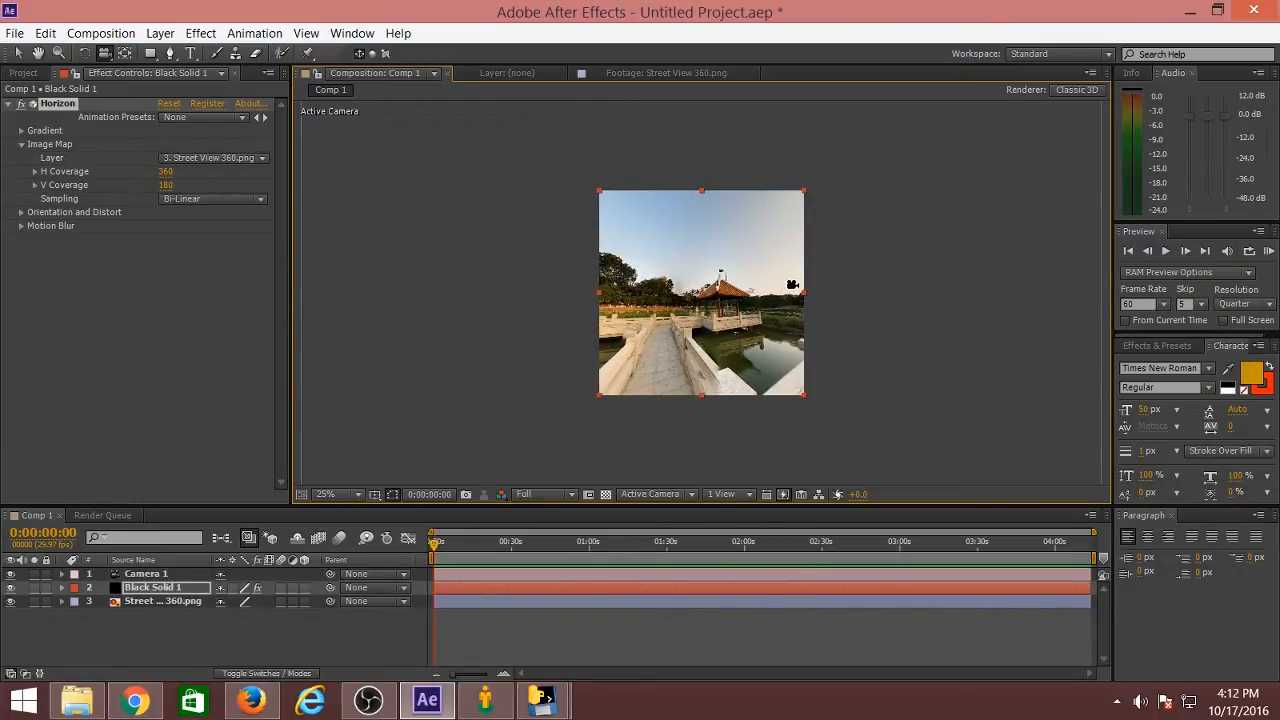
left_click(190, 630)
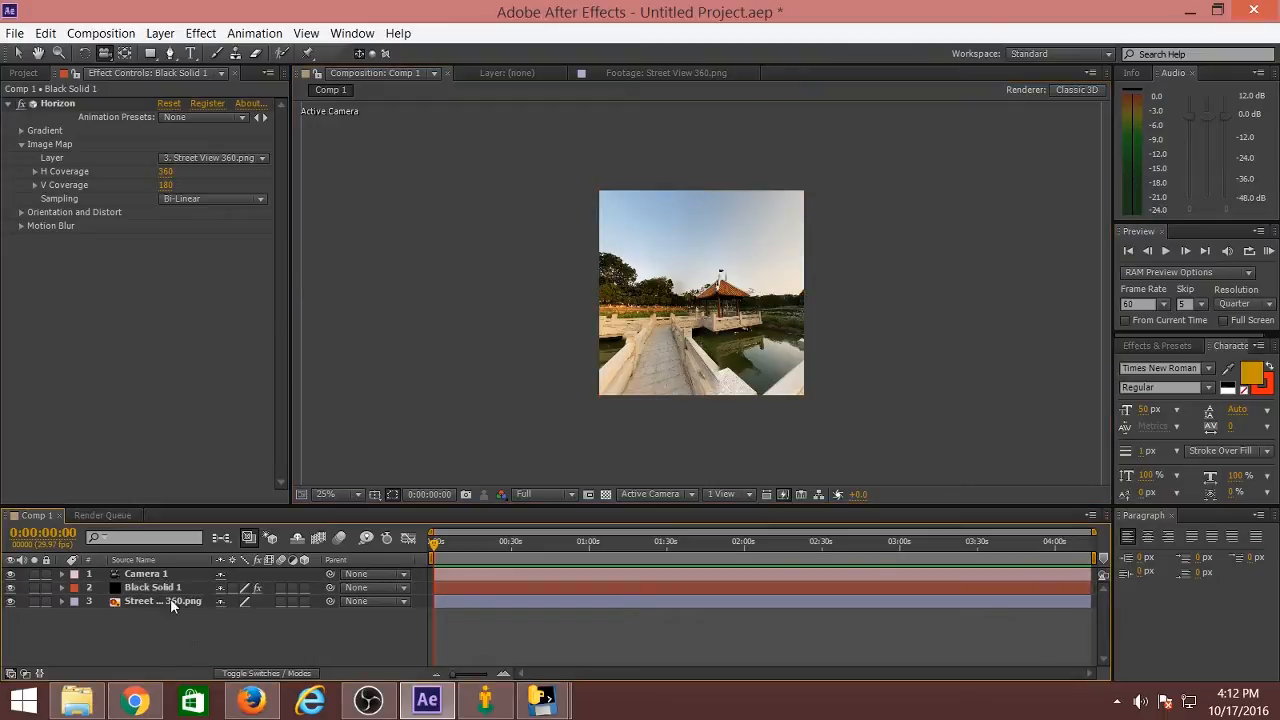
Add a second black solid of 1024 x 1024 px at the top of the layer stack
left_click(125, 36)
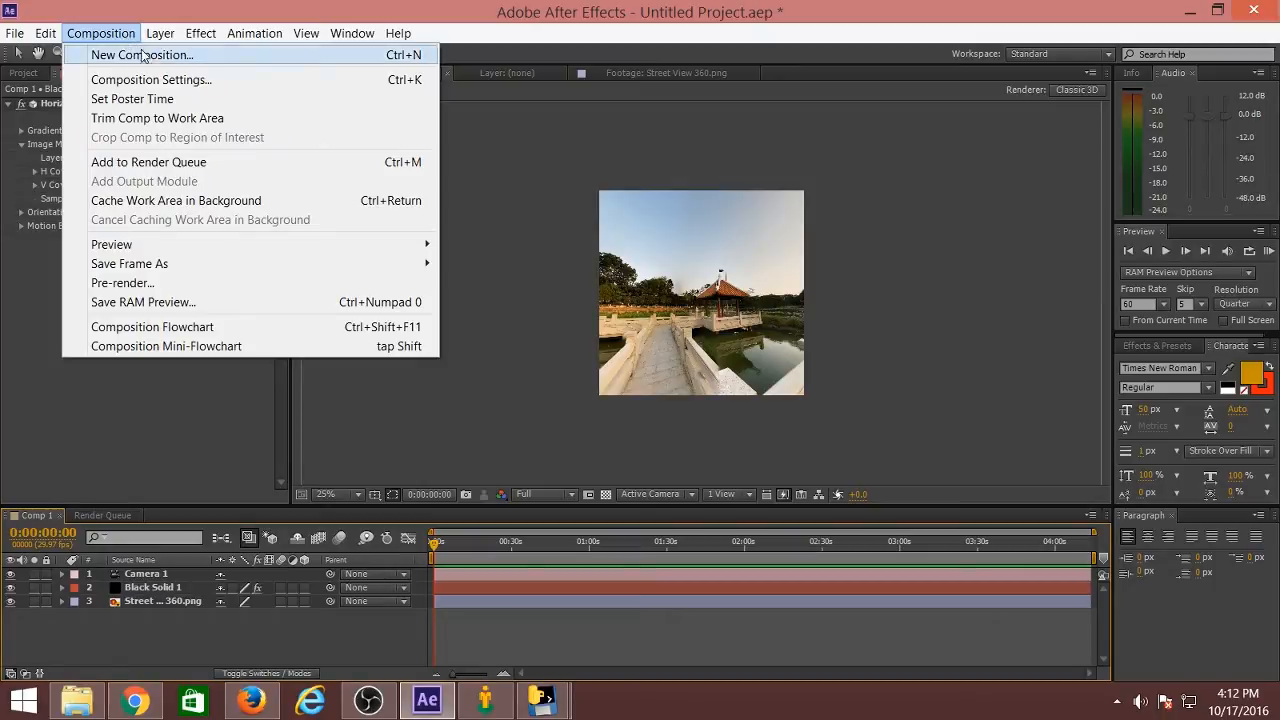
left_click(204, 37)
left_click(160, 33)
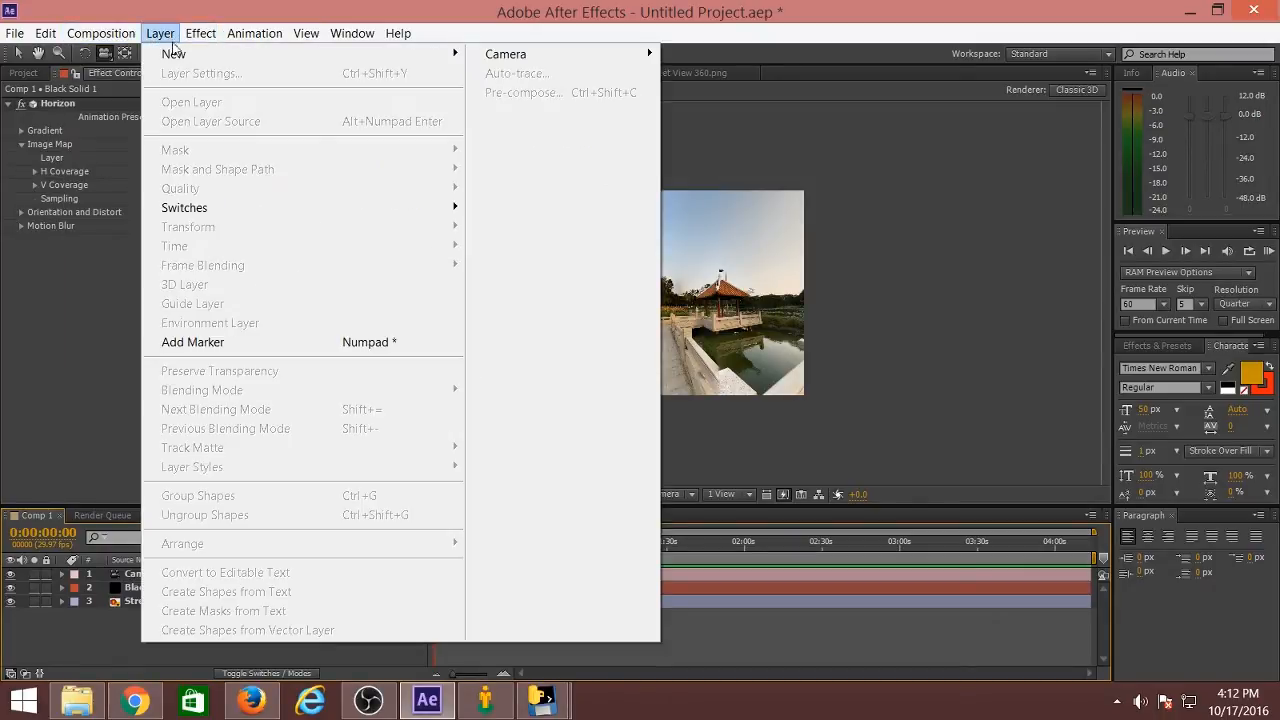
mouse_move(437, 60)
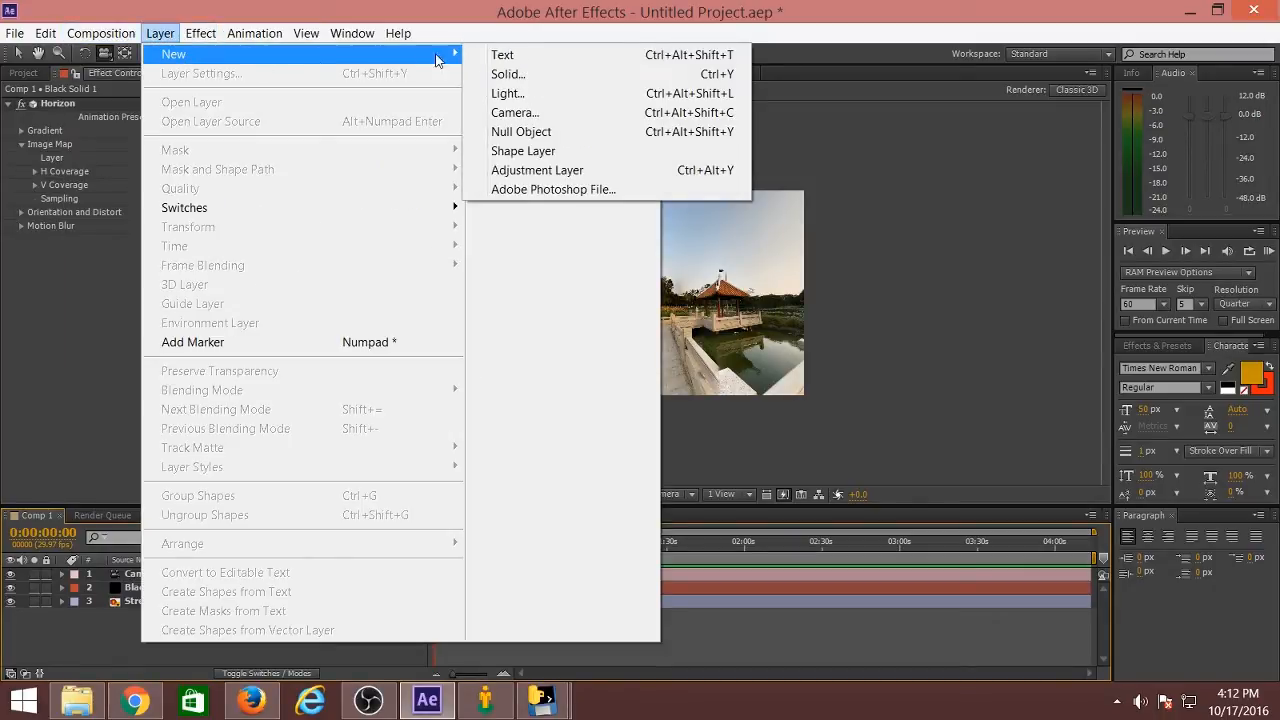
left_click(536, 76)
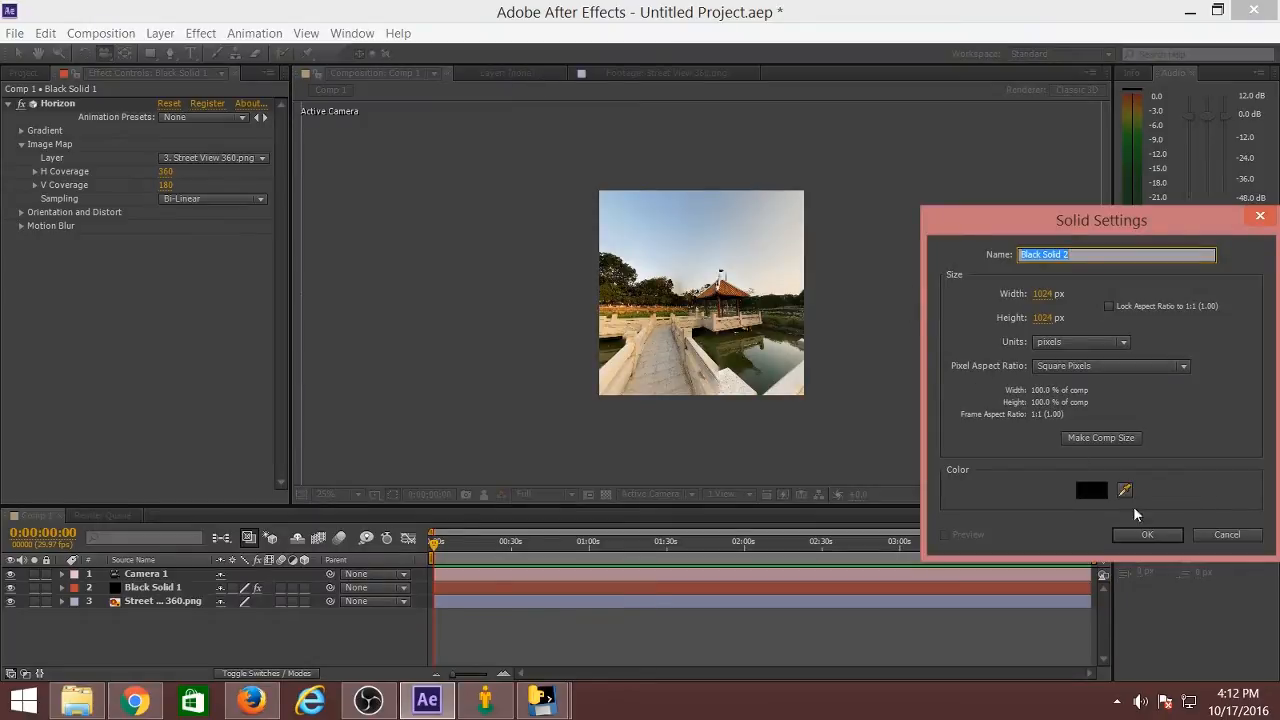
left_click(1148, 535)
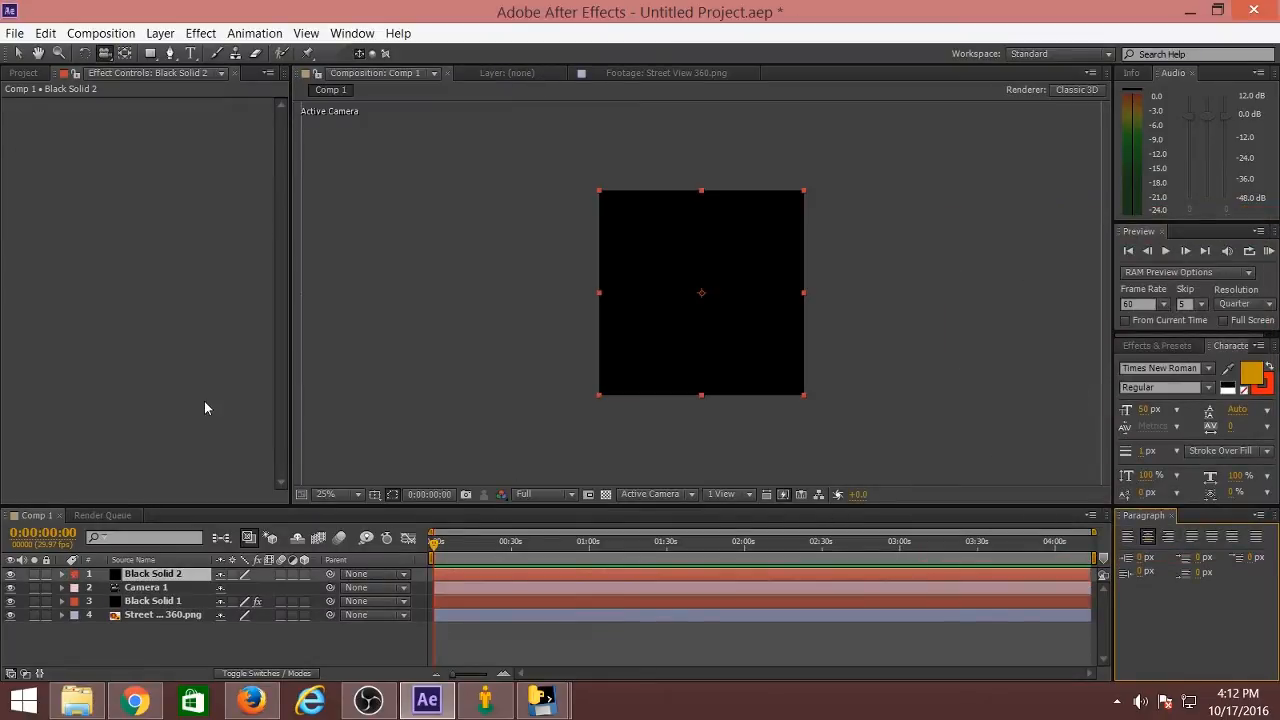
Move Black Solid 2 below Camera 1 in the layer stack and apply the Trapcode Particular effect to it
left_click_drag(178, 573, 192, 597)
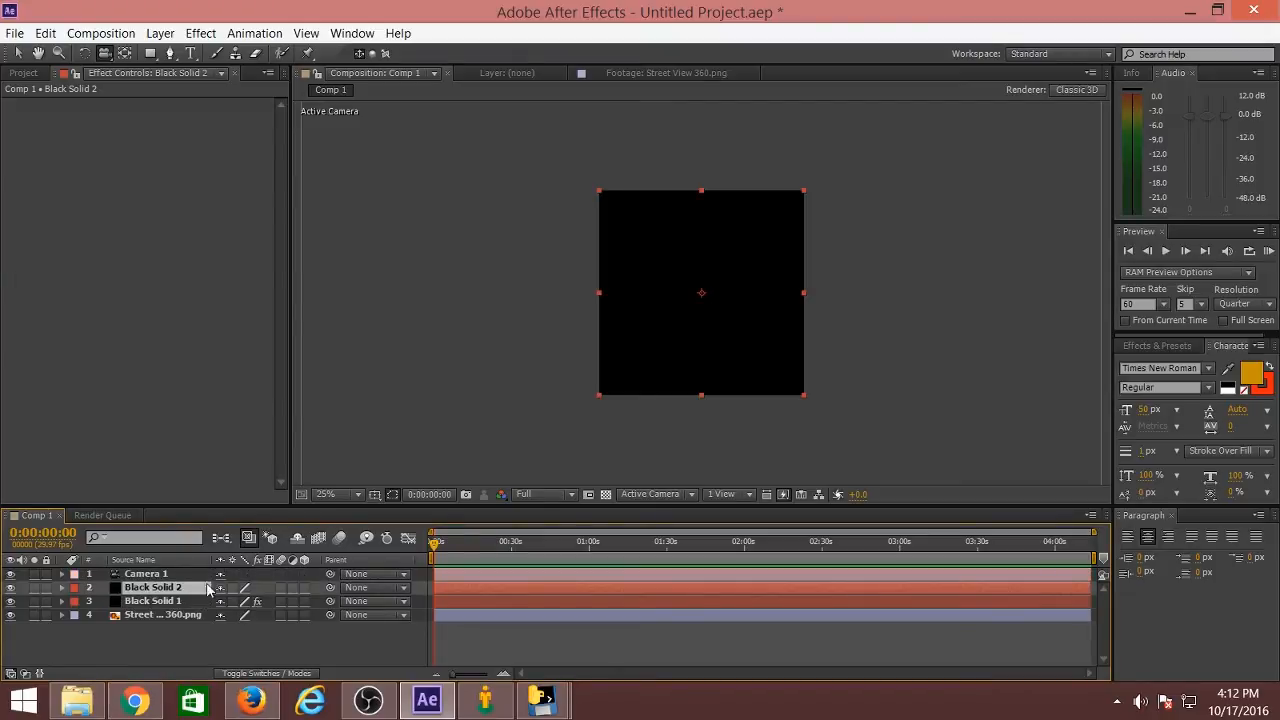
left_click(168, 33)
mouse_move(200, 33)
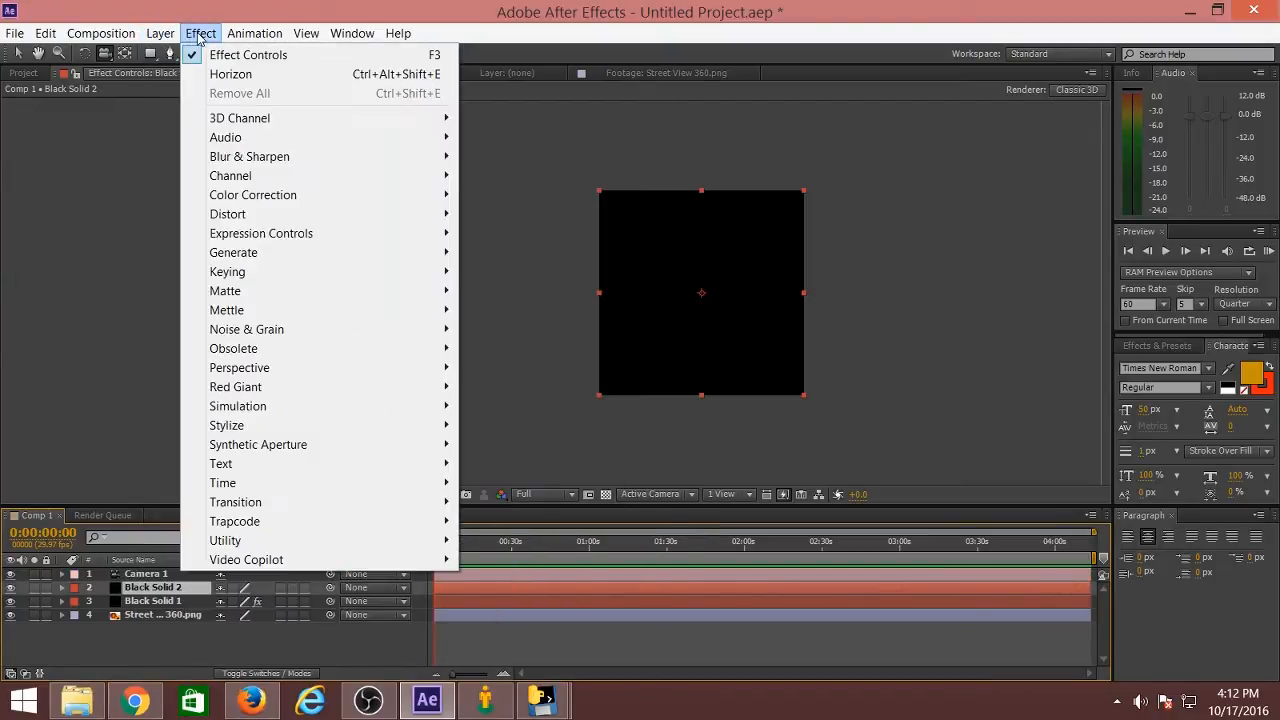
mouse_move(409, 526)
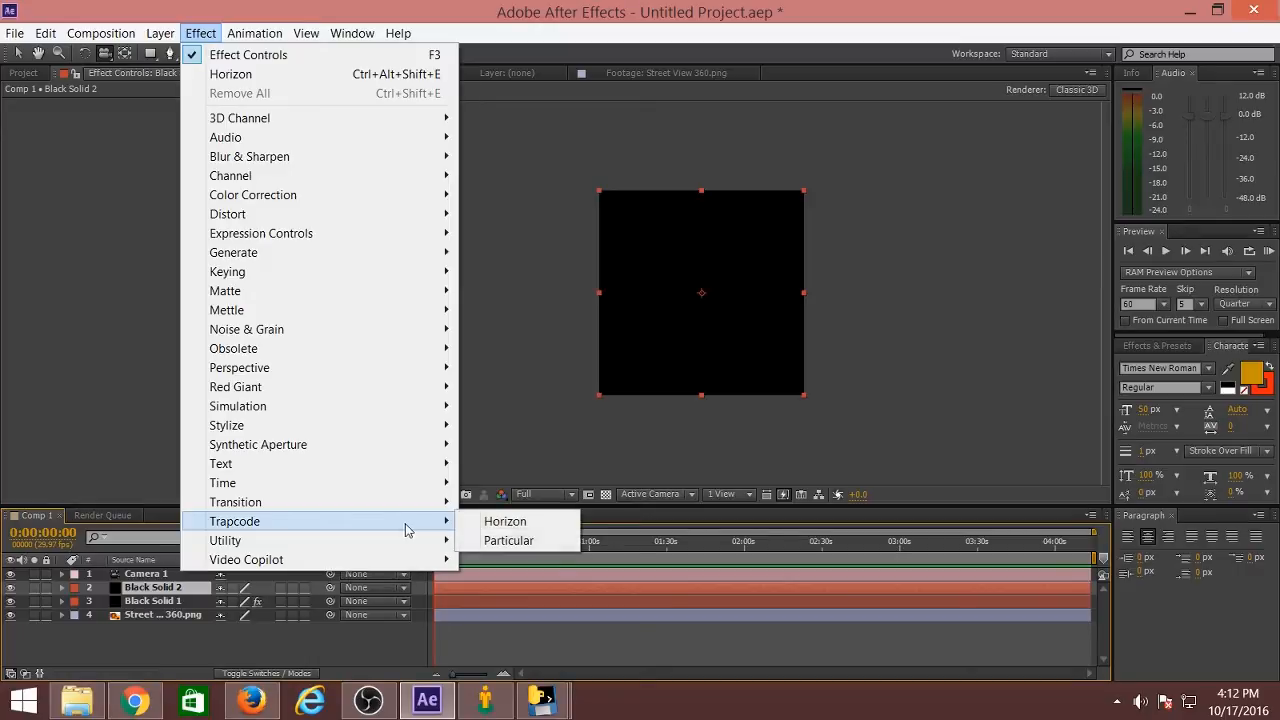
left_click(510, 541)
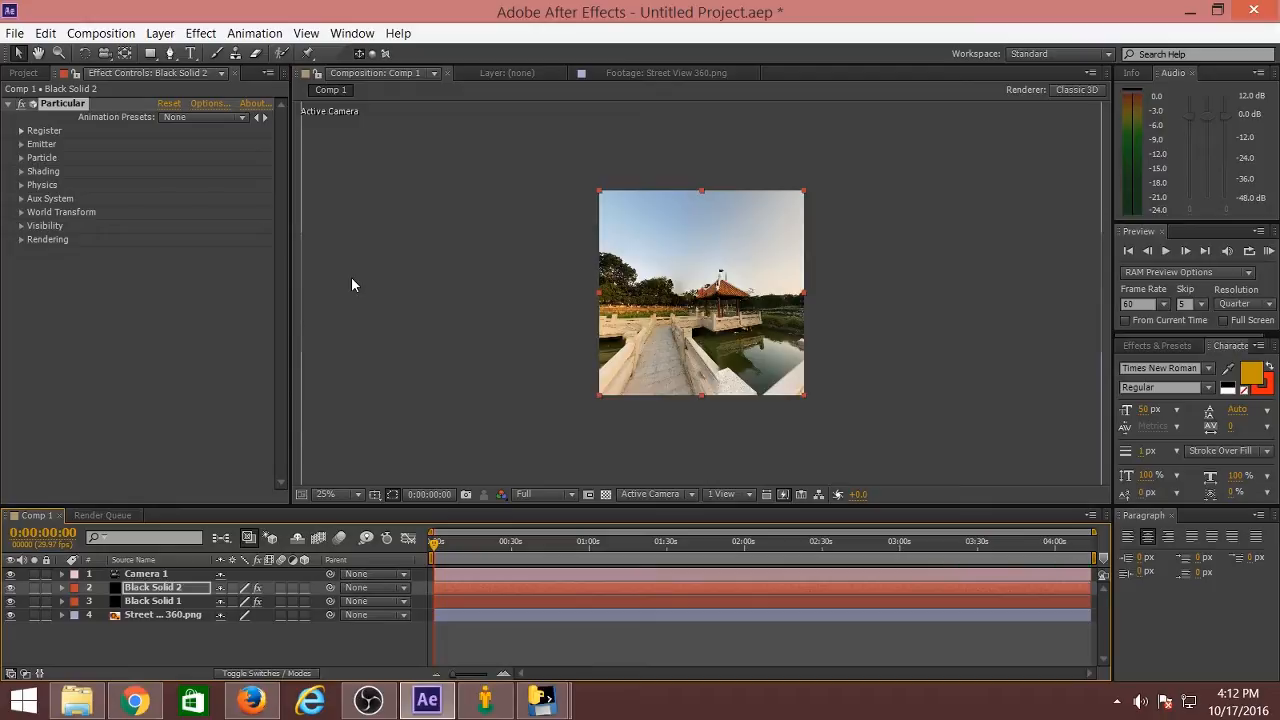
Solo Black Solid 2 and set Particular's Emitter Type to Box
left_click(34, 589)
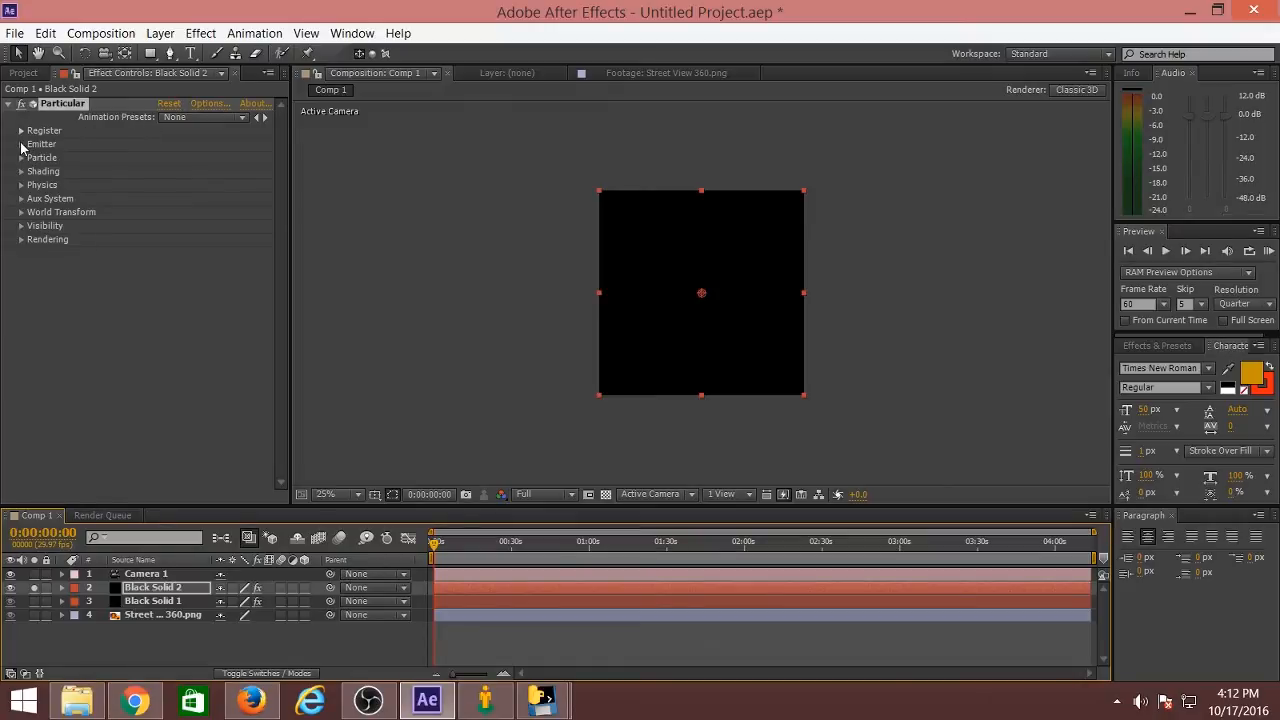
left_click(243, 118)
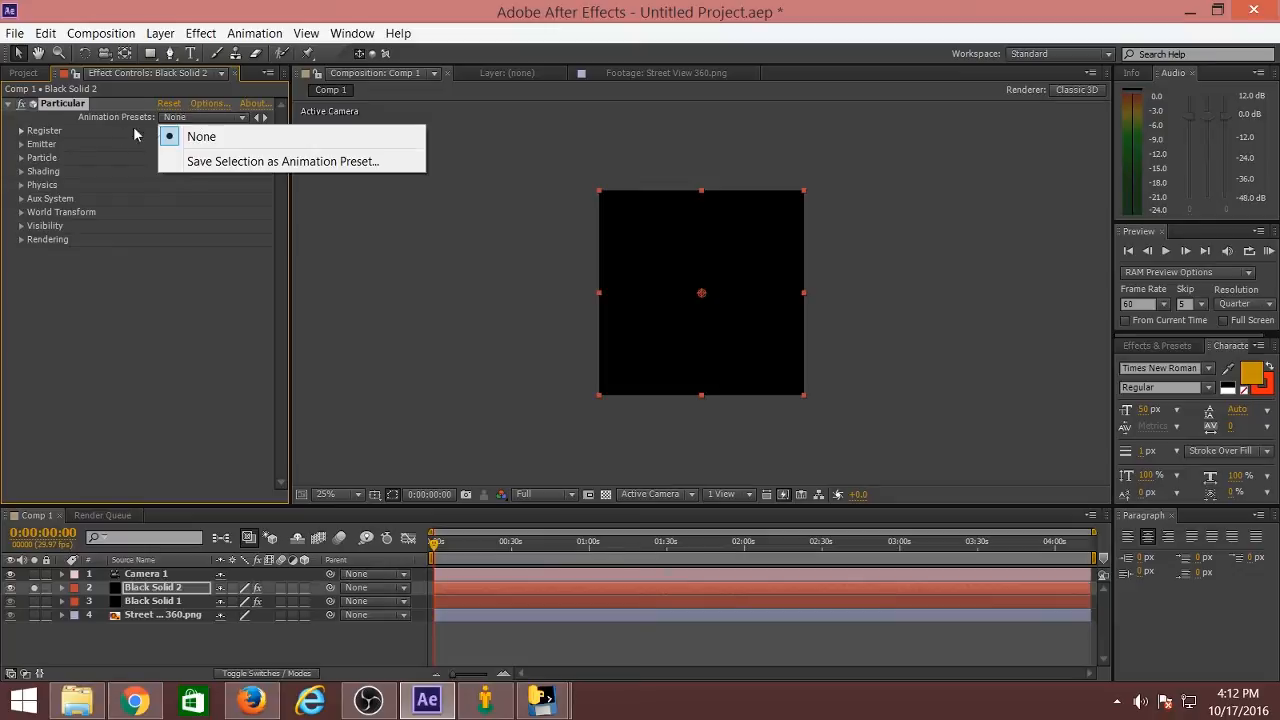
left_click(100, 137)
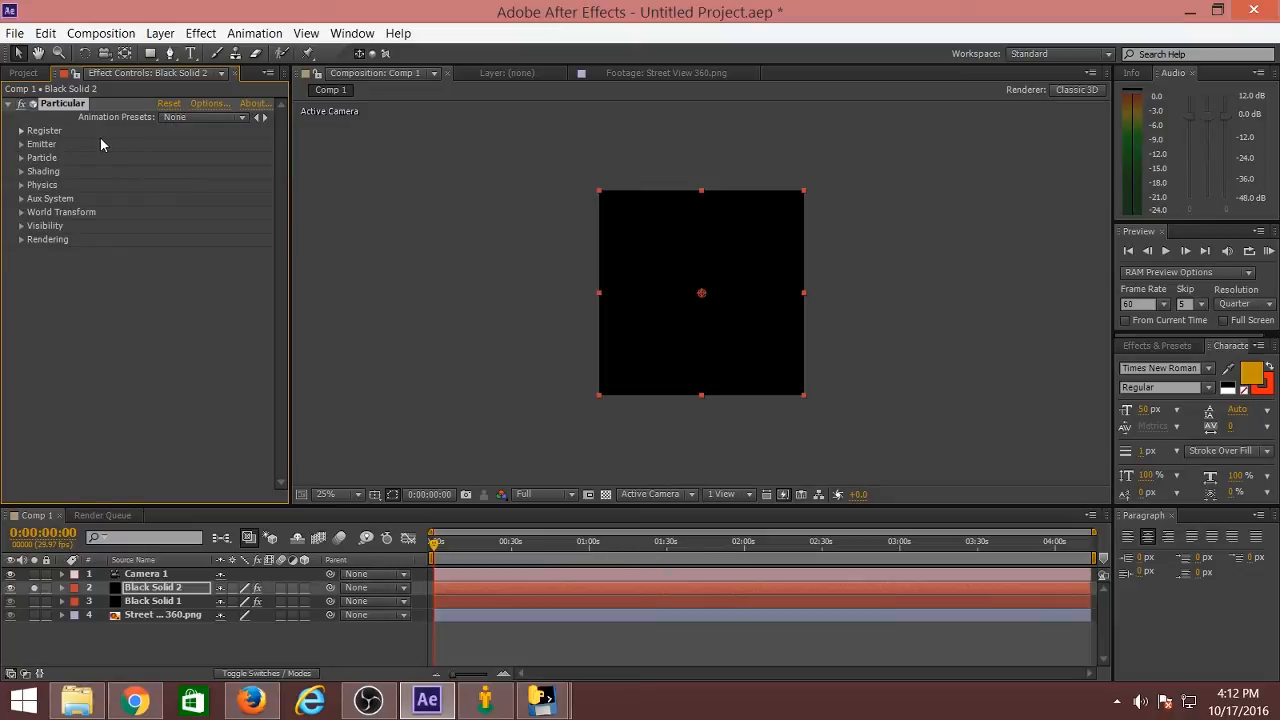
left_click(17, 148)
left_click(21, 144)
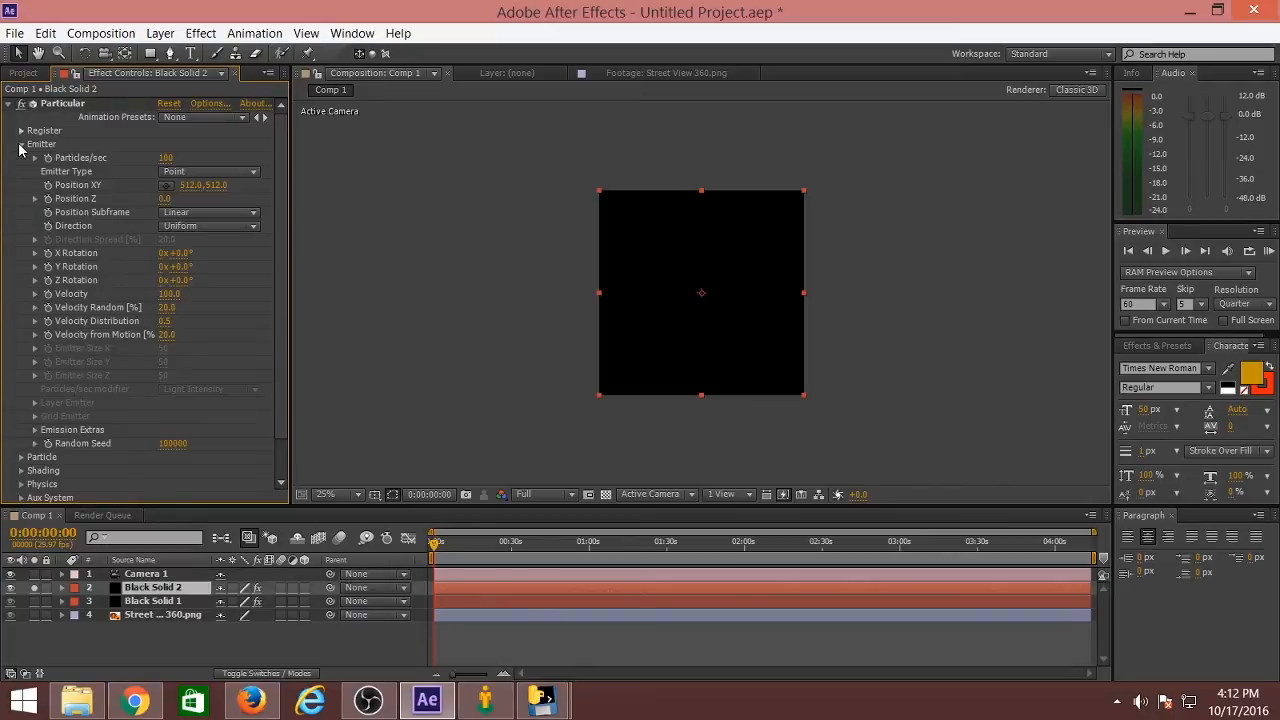
left_click(231, 172)
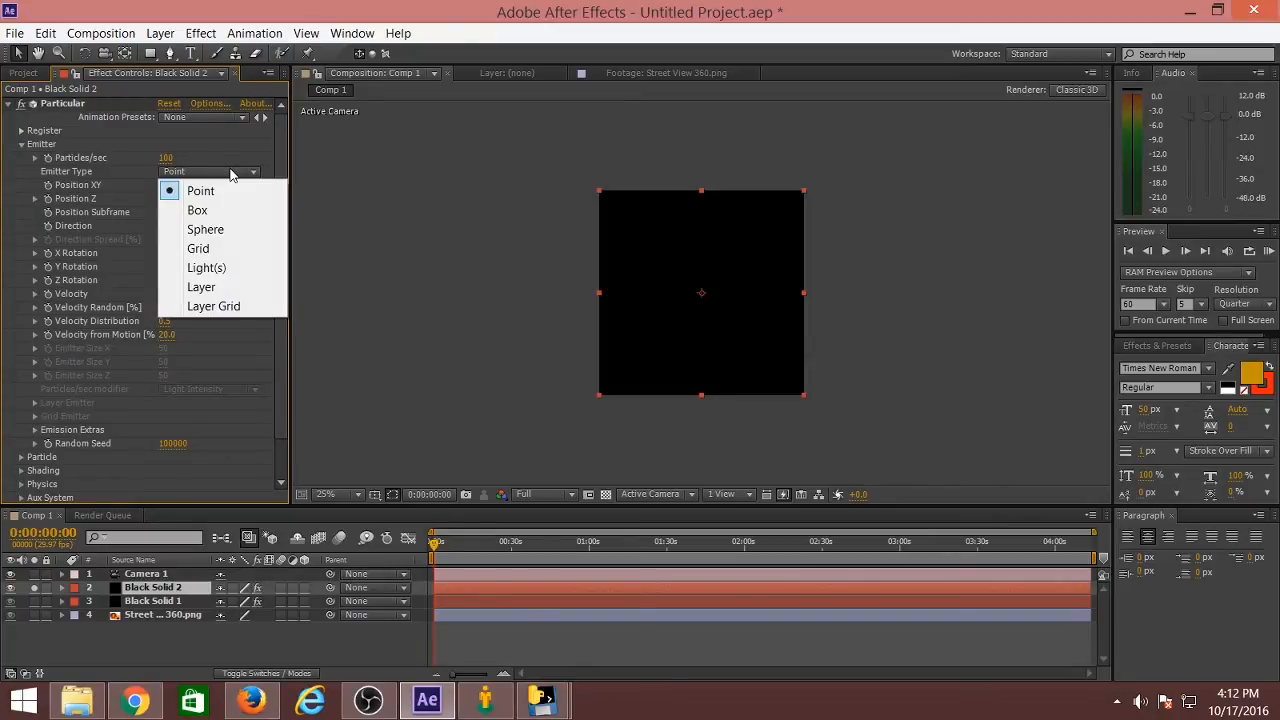
left_click(198, 210)
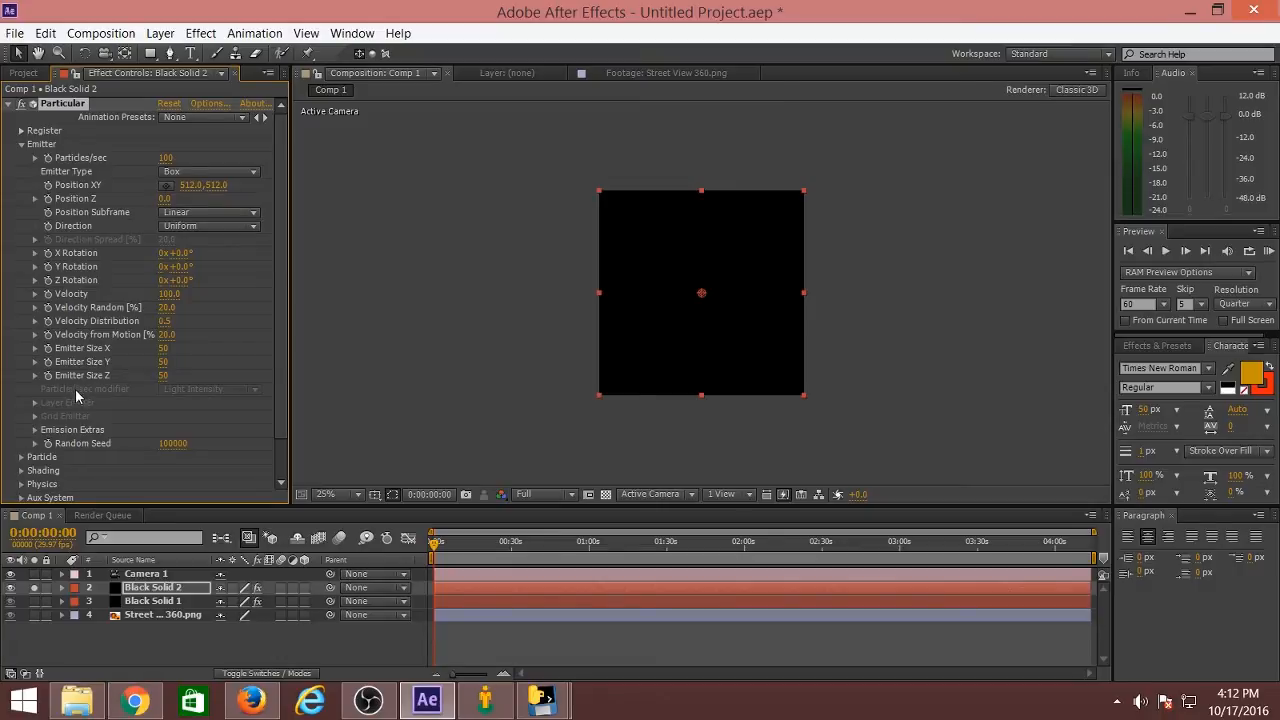
Set the particle Life to 30 seconds and the Particle Type to Glow Sphere (No DOF)
scroll(62, 398, "down", 2)
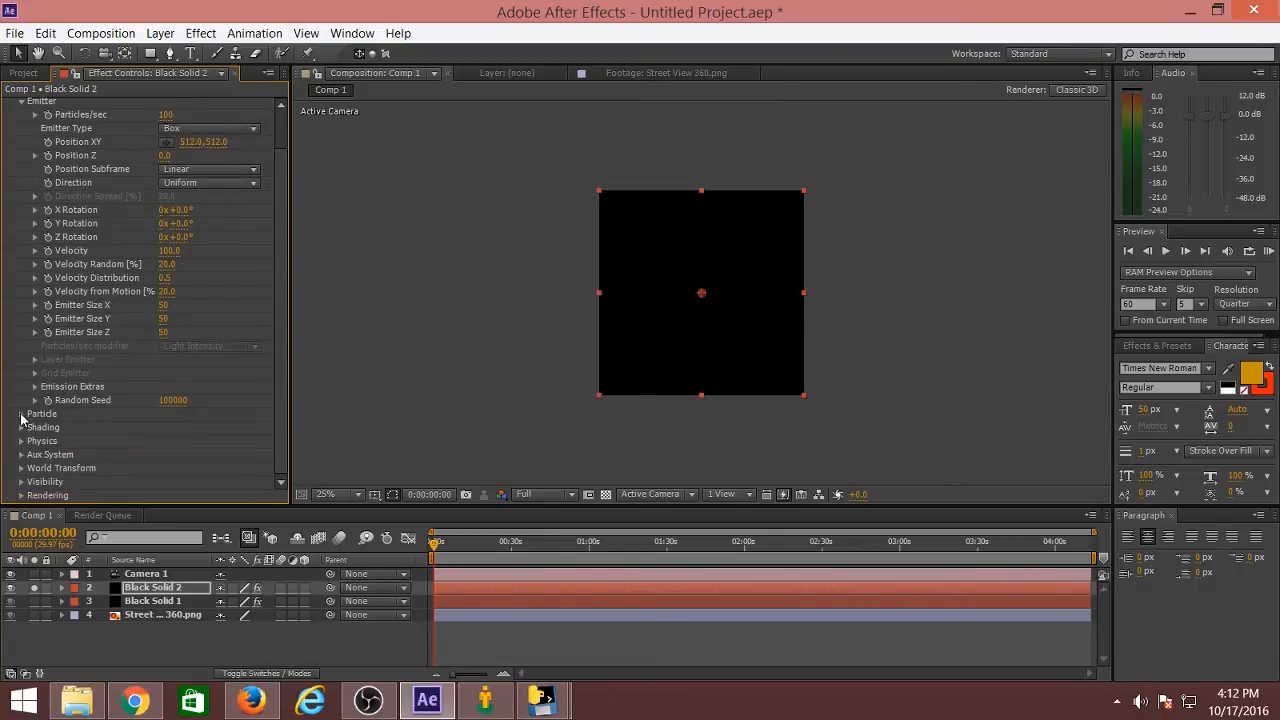
left_click(21, 418)
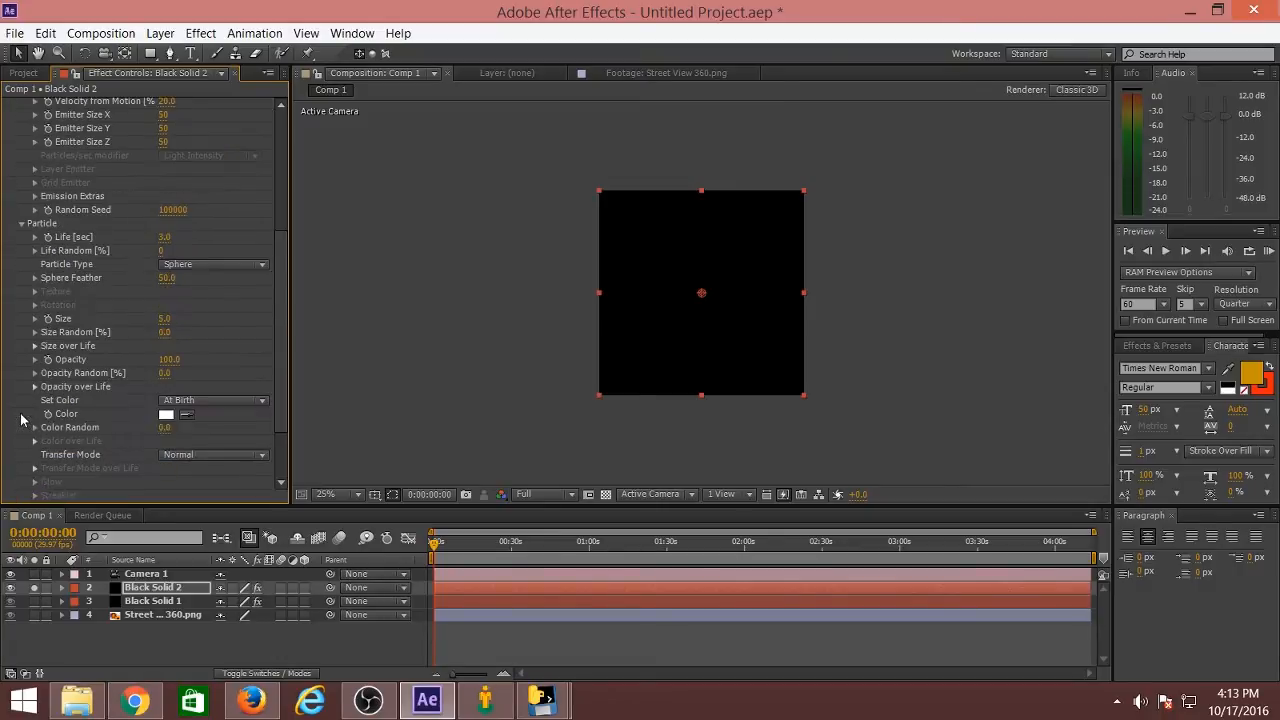
left_click(164, 237)
type("30")
key("Return")
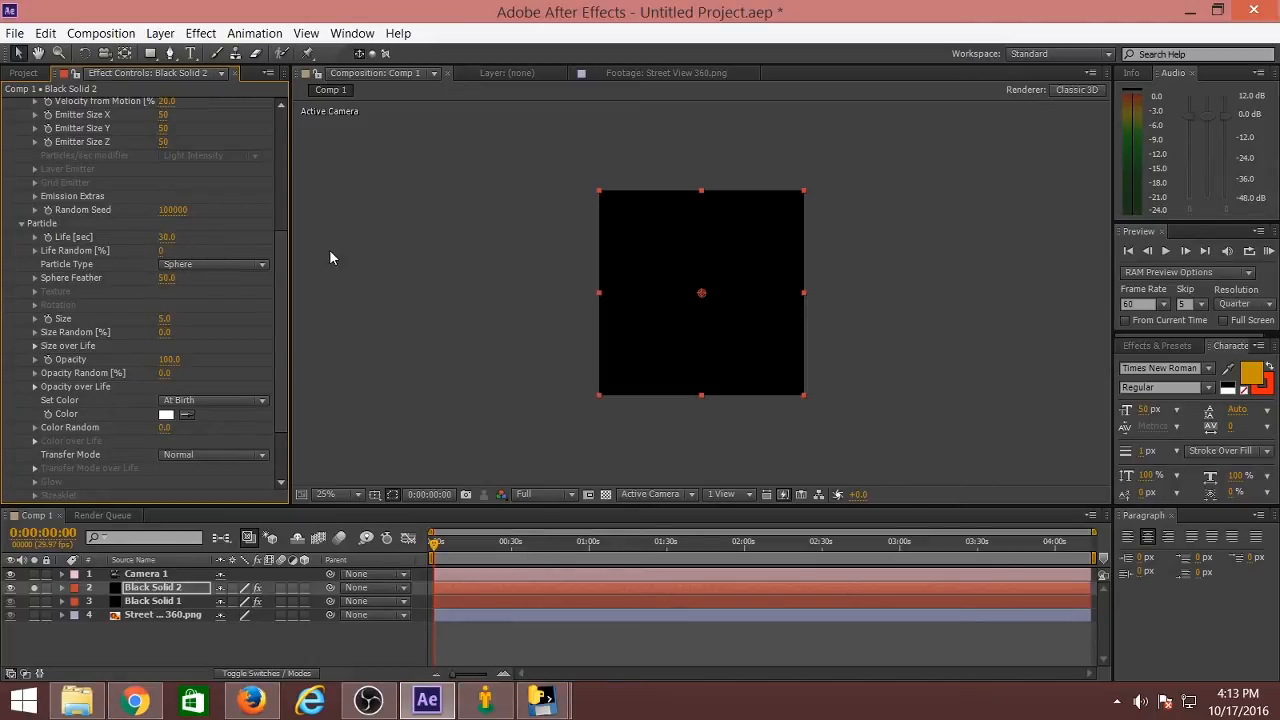
left_click(237, 264)
left_click(253, 302)
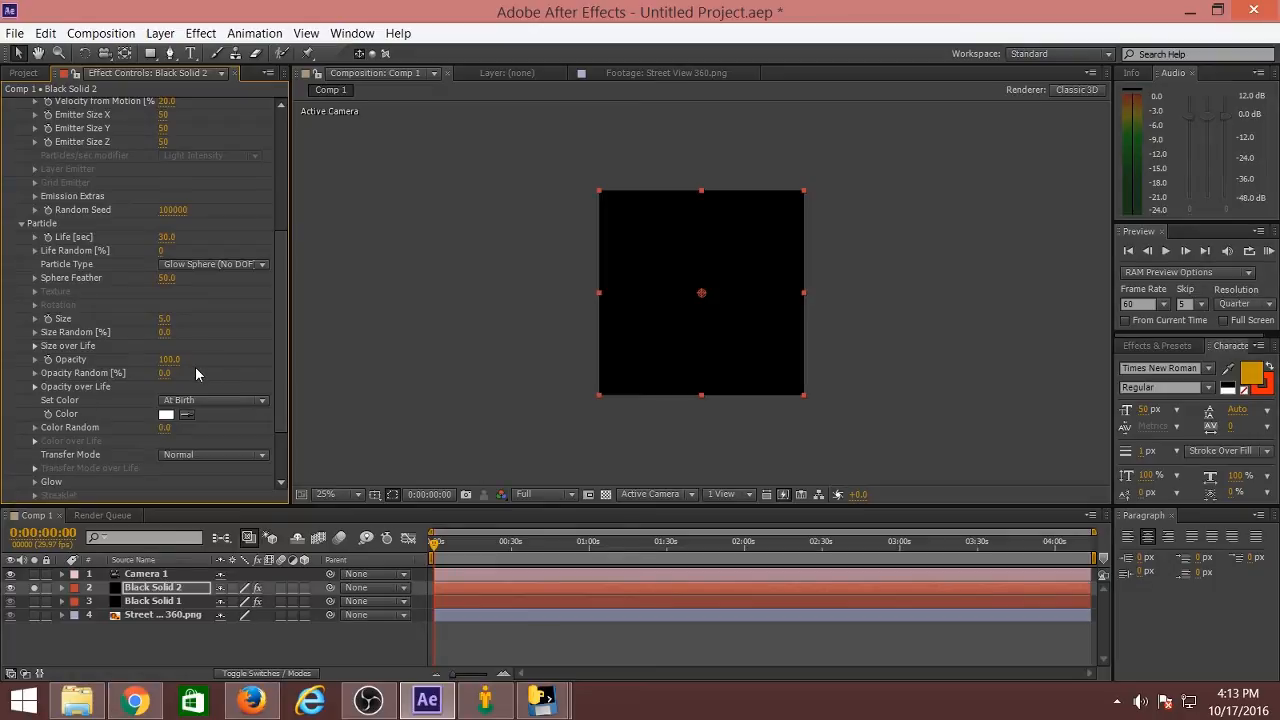
Set the emitter's Pre Run to 10 in the Emission Extras
left_click(35, 197)
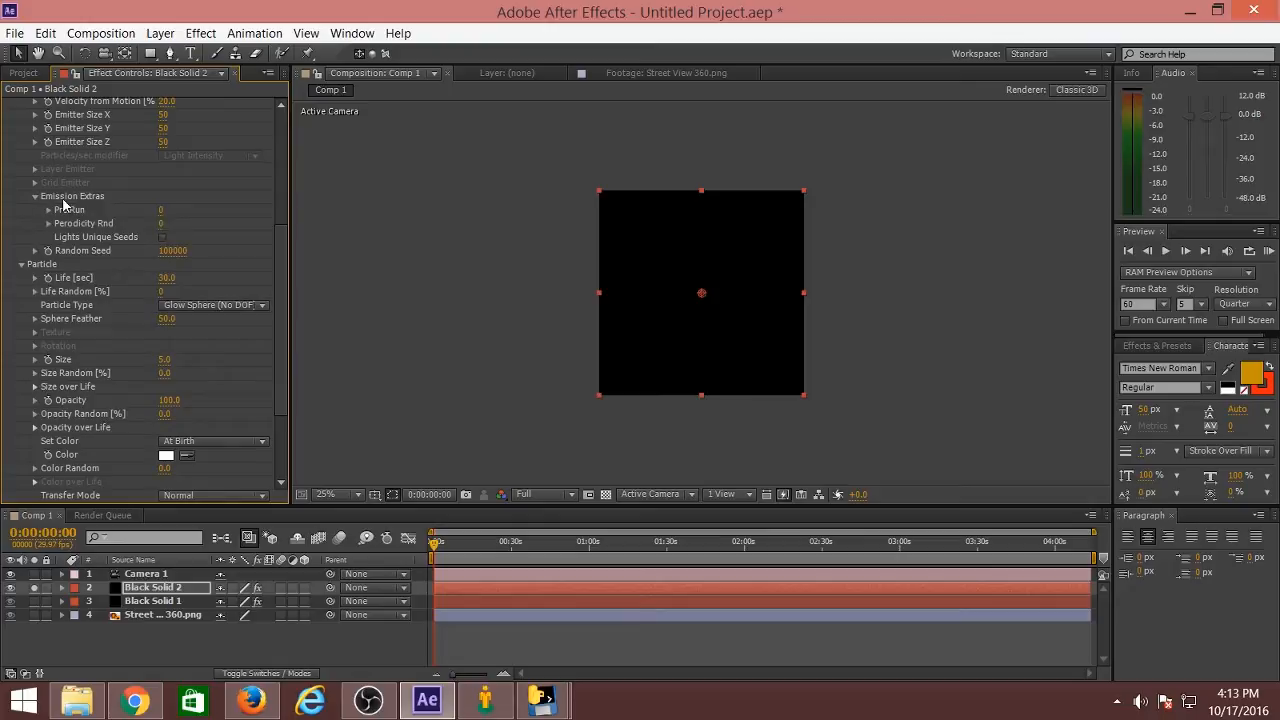
left_click(162, 211)
type("10")
key("Return")
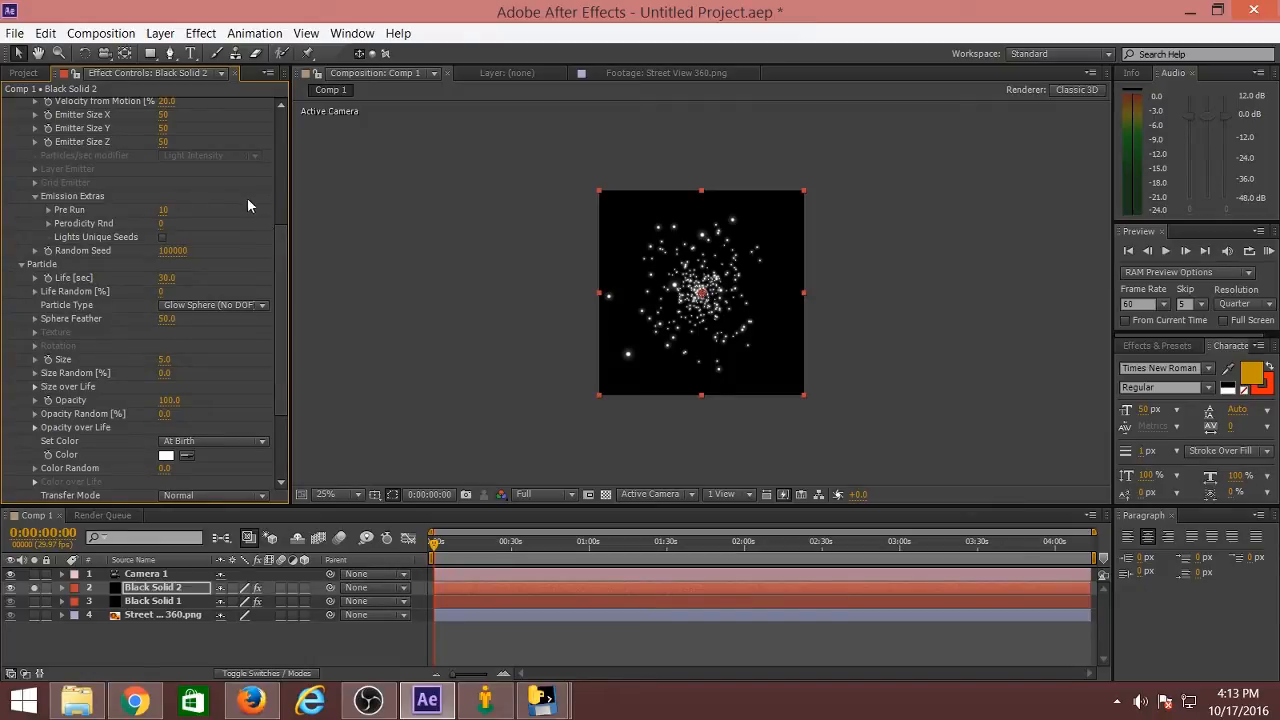
Set the emitter's Particles/sec to 300
scroll(210, 235, "up", 1)
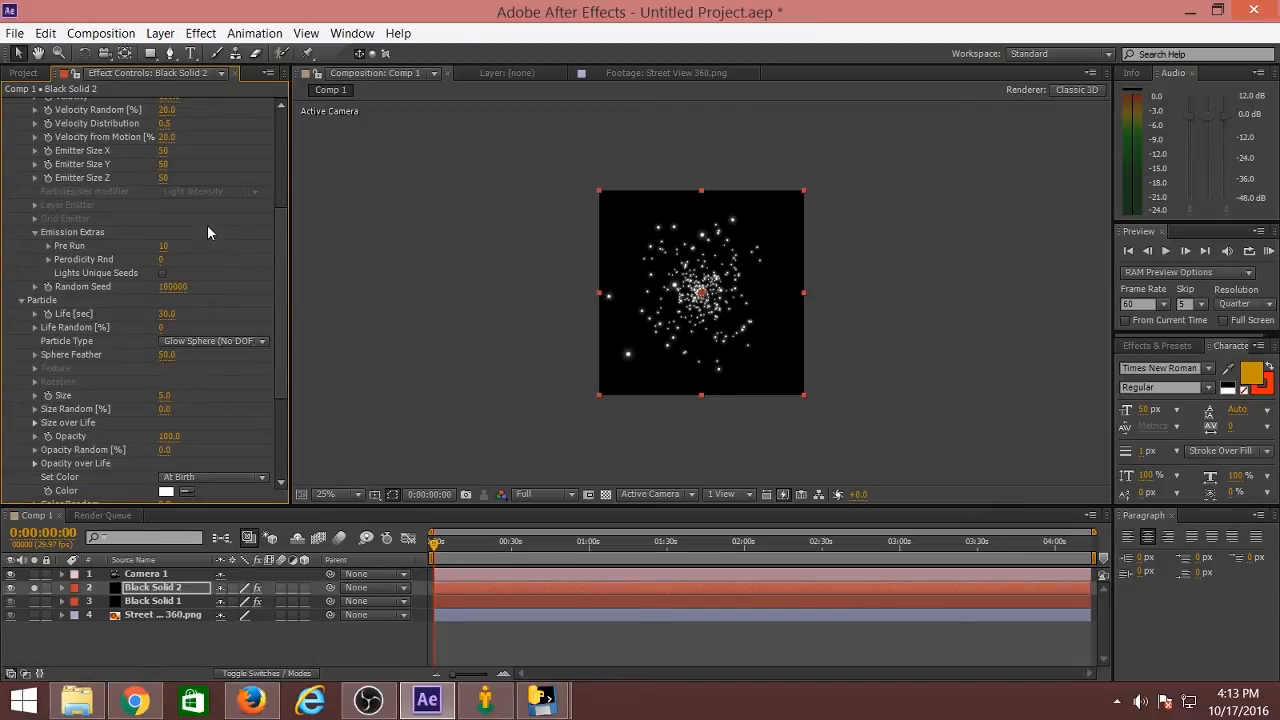
scroll(209, 232, "up", 5)
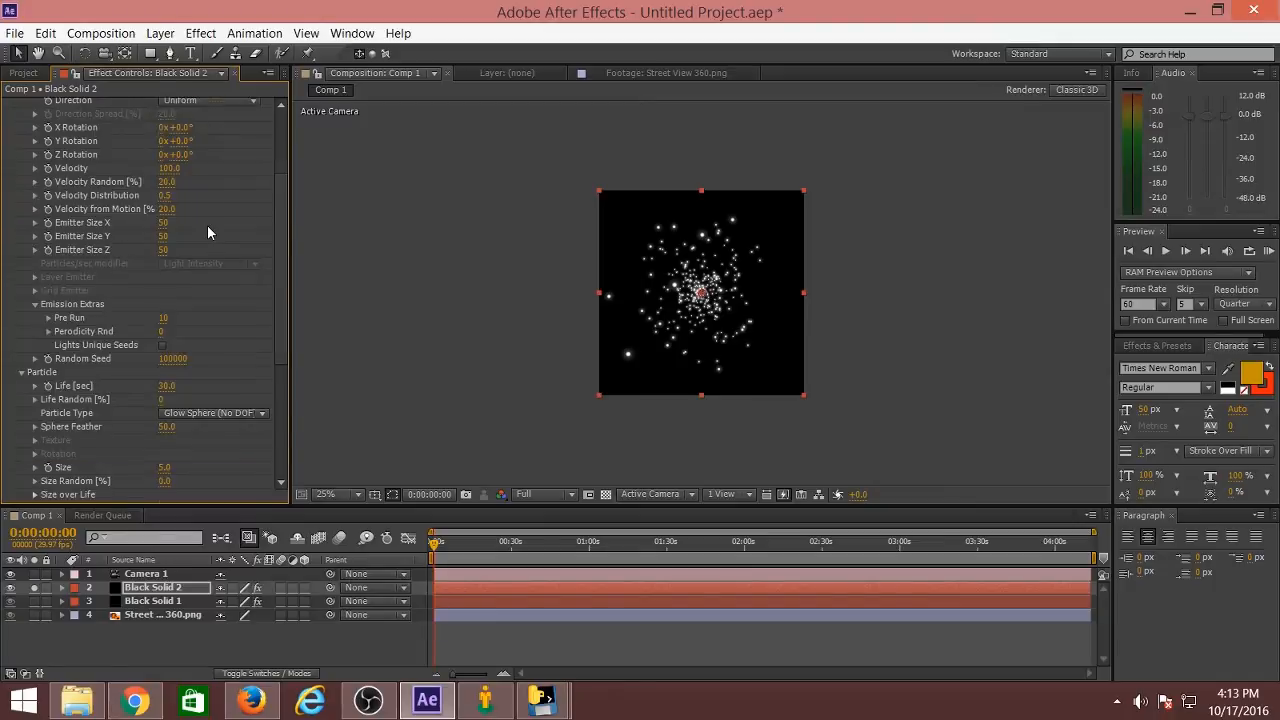
scroll(207, 232, "up", 1)
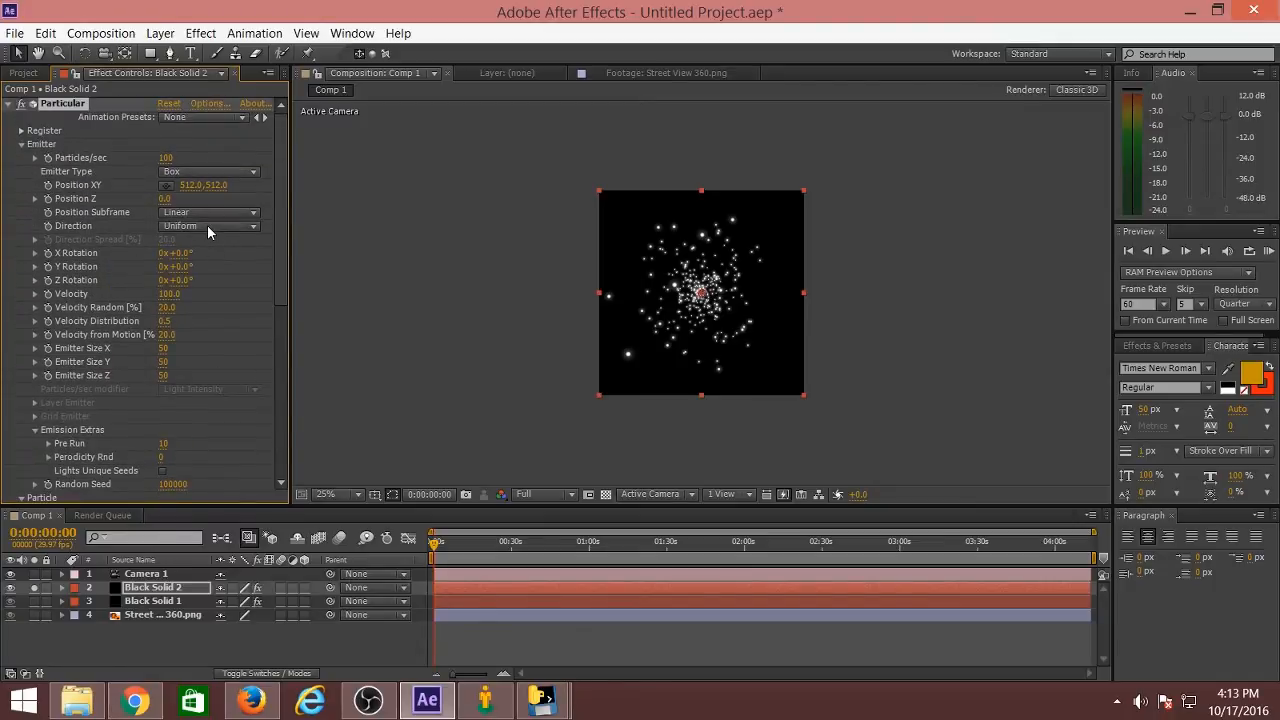
left_click(167, 158)
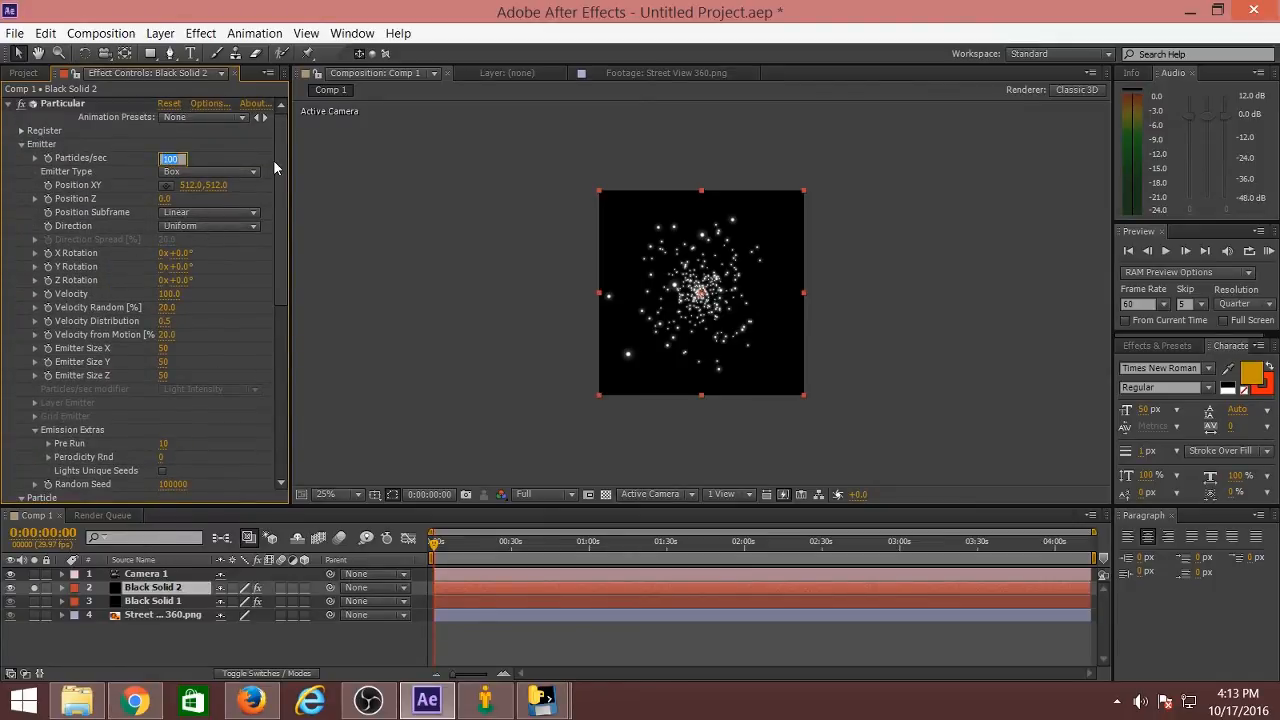
type("300")
key("Return")
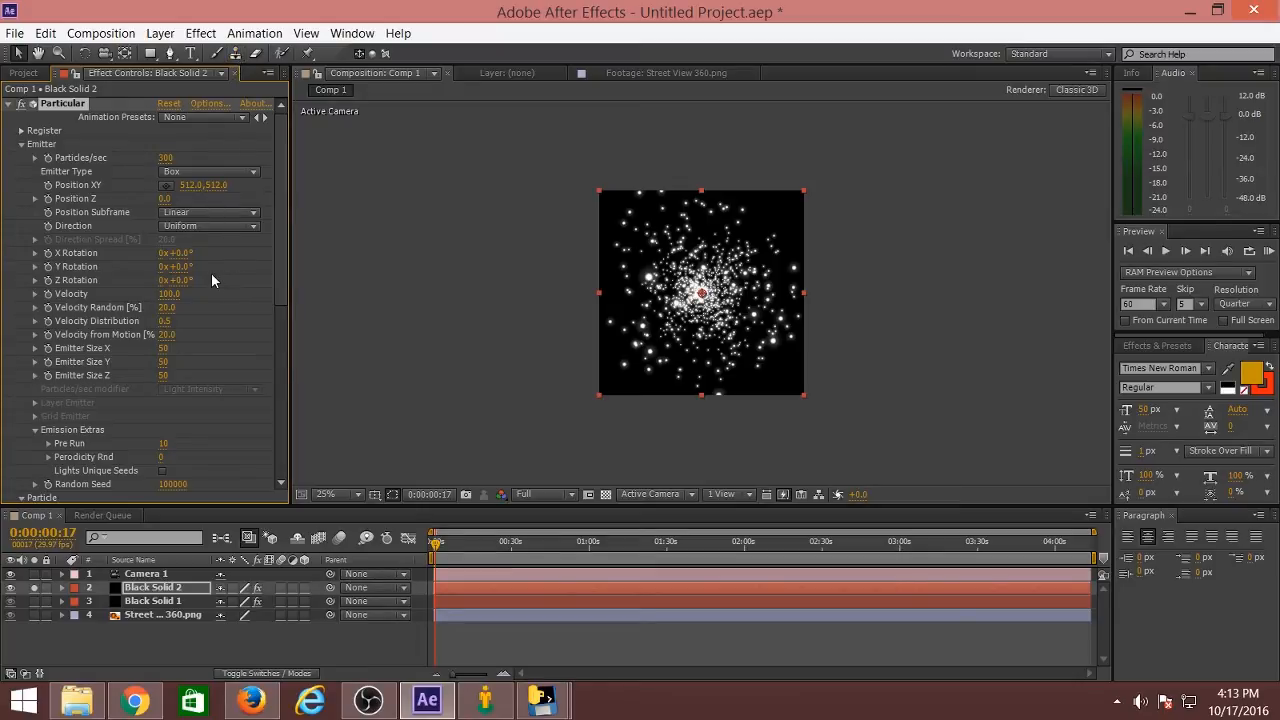
Try out the emitter's X, Y and Z Rotation one after another, undoing each change
left_click_drag(162, 267, 178, 266)
left_click_drag(180, 253, 313, 247)
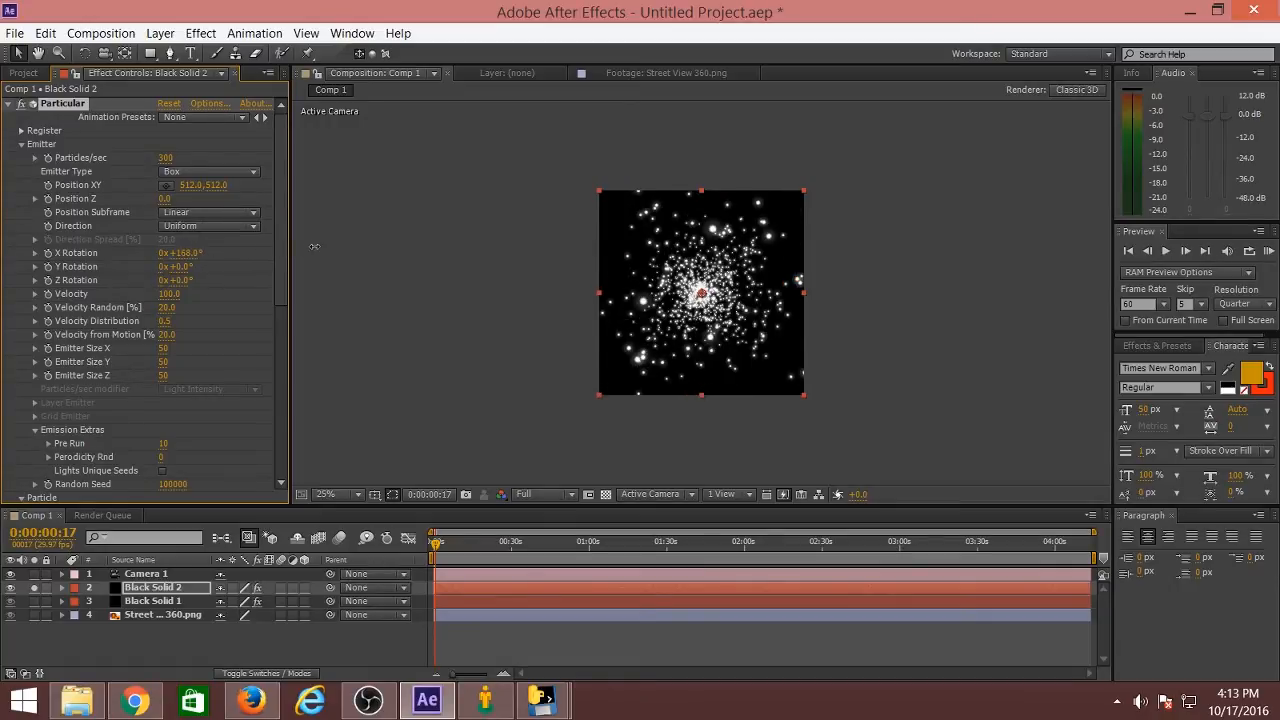
key("ctrl+z")
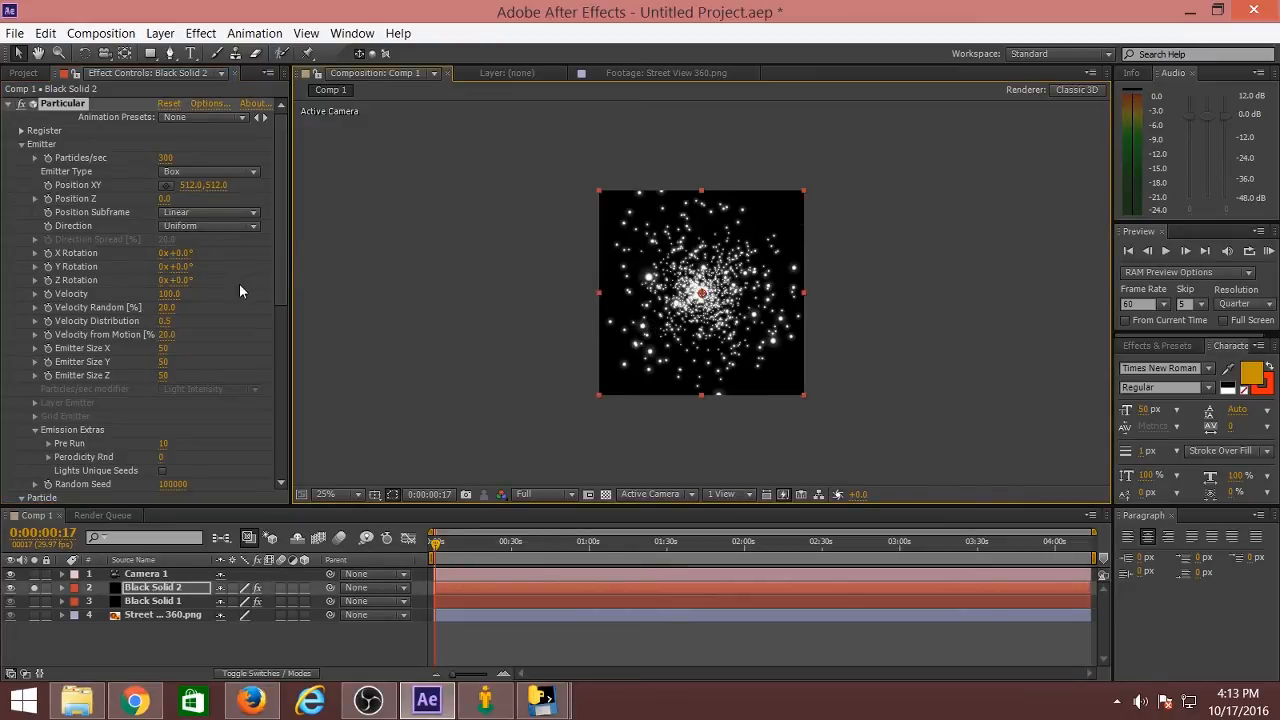
left_click_drag(194, 266, 240, 265)
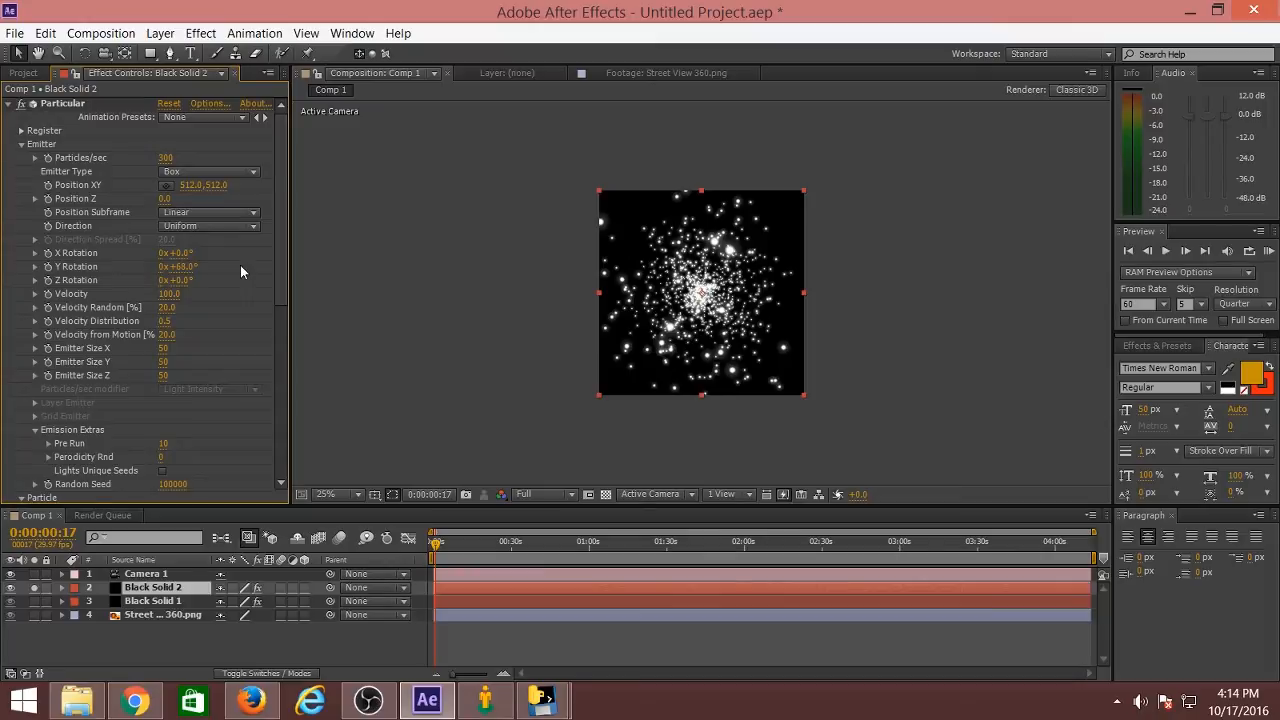
key("ctrl+z")
left_click_drag(188, 280, 218, 280)
key("ctrl+z")
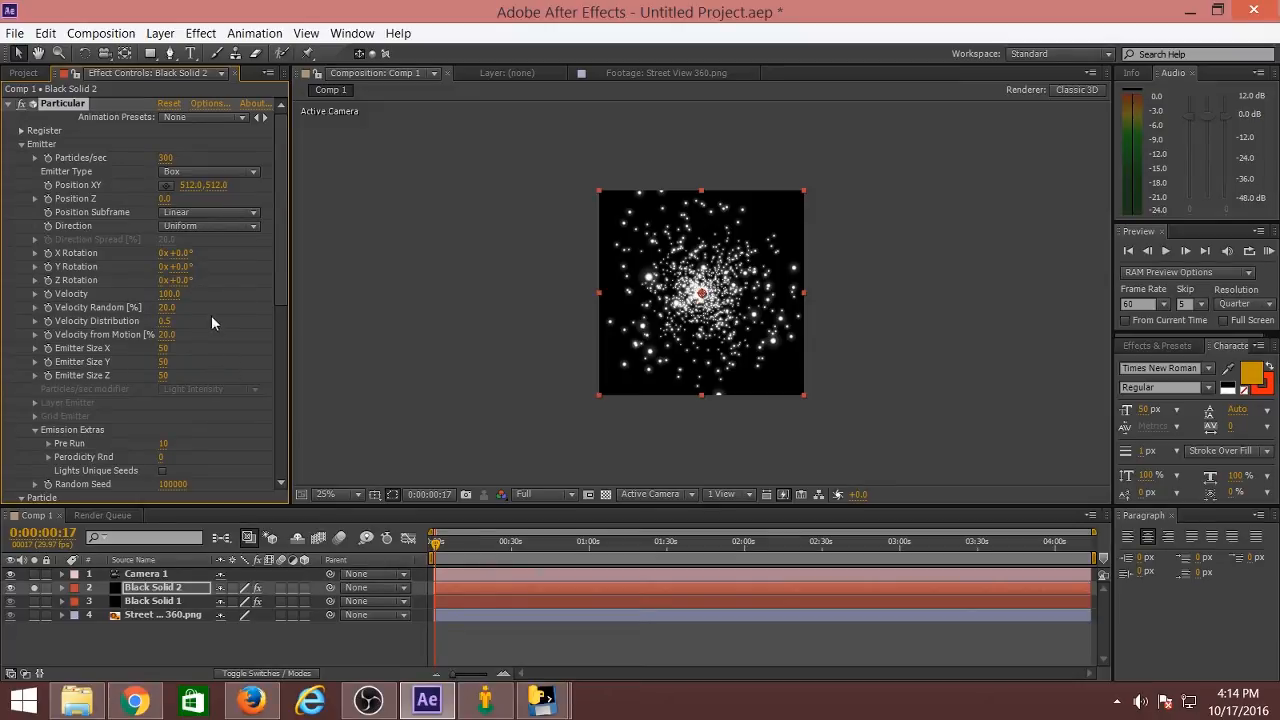
Turn off solo on Black Solid 2 and rotate the view with the camera tool to check the particles over the panorama
left_click(35, 588)
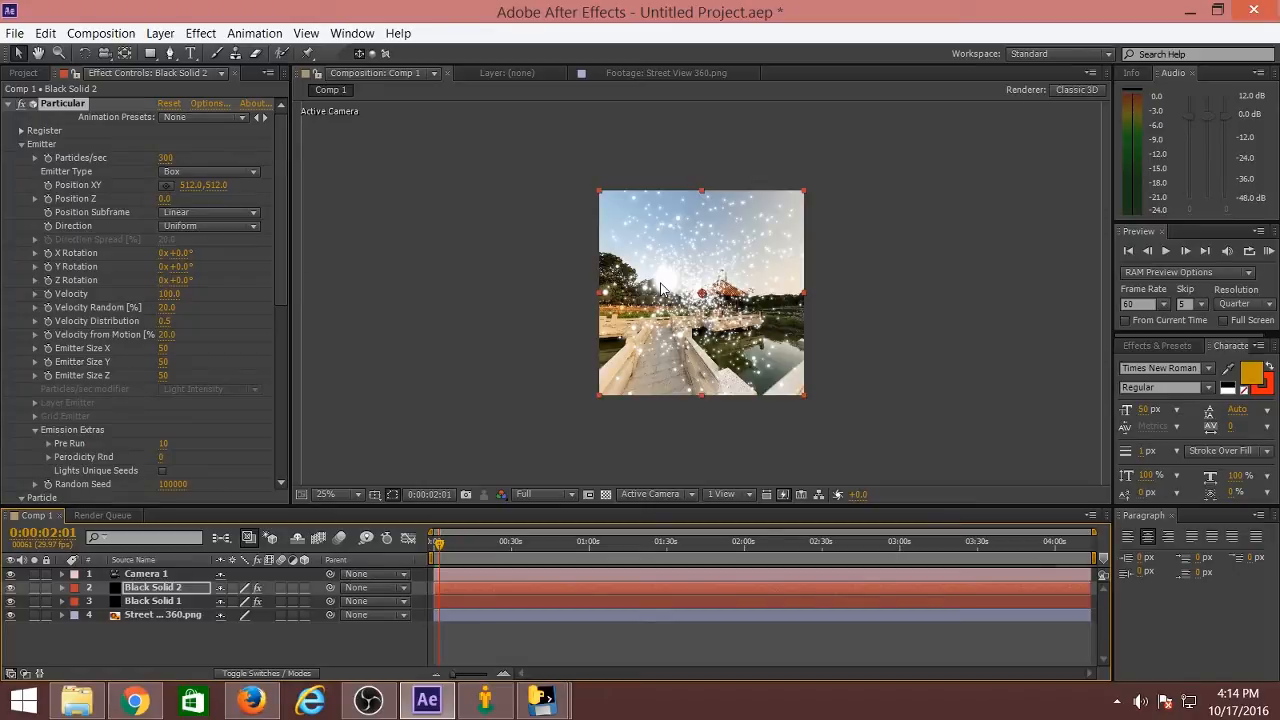
key("c")
left_click_drag(656, 292, 712, 291)
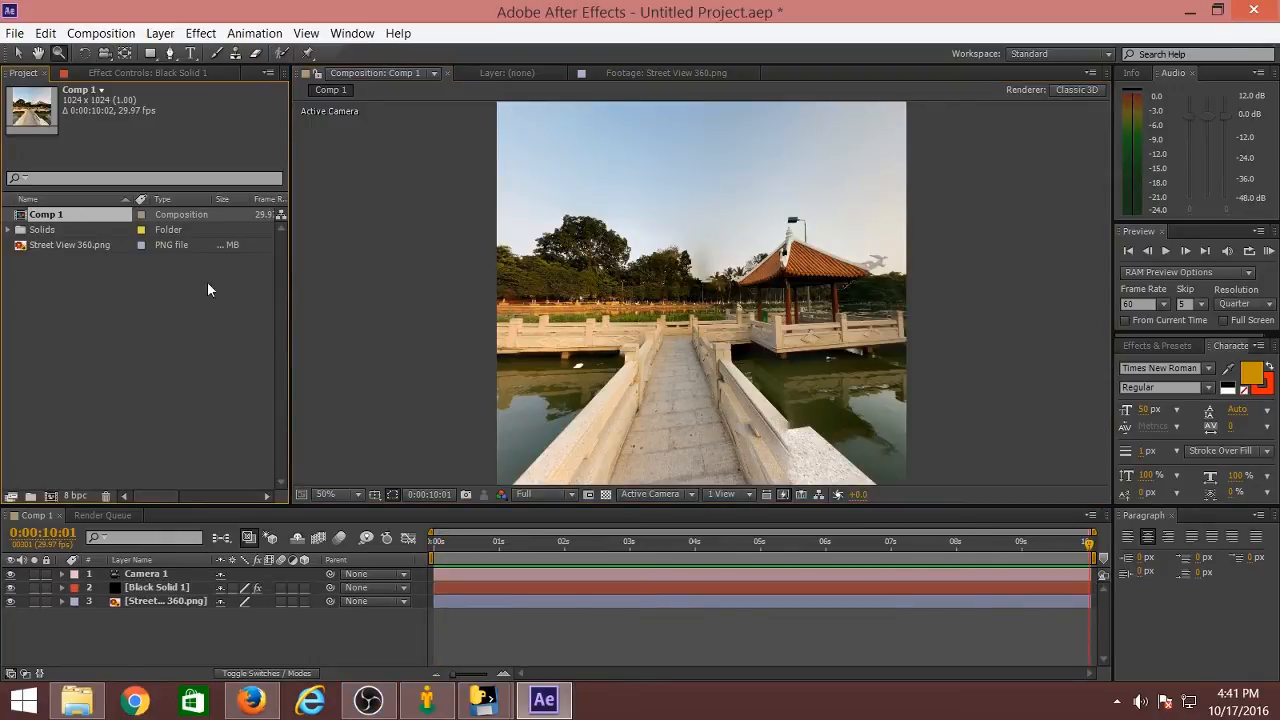
Run the SkyBox Creator script on Comp 1 with 3D null camera control and Center camera enabled, and generate the SkyBox output
left_click(101, 36)
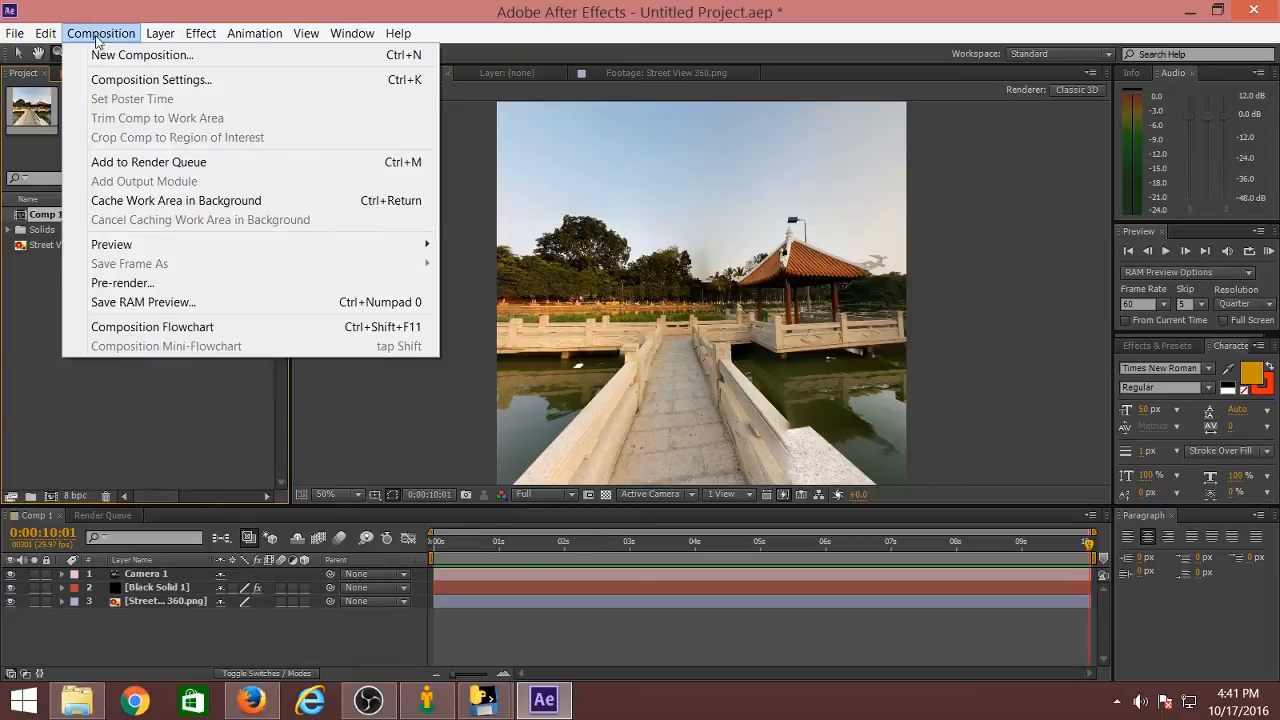
mouse_move(18, 40)
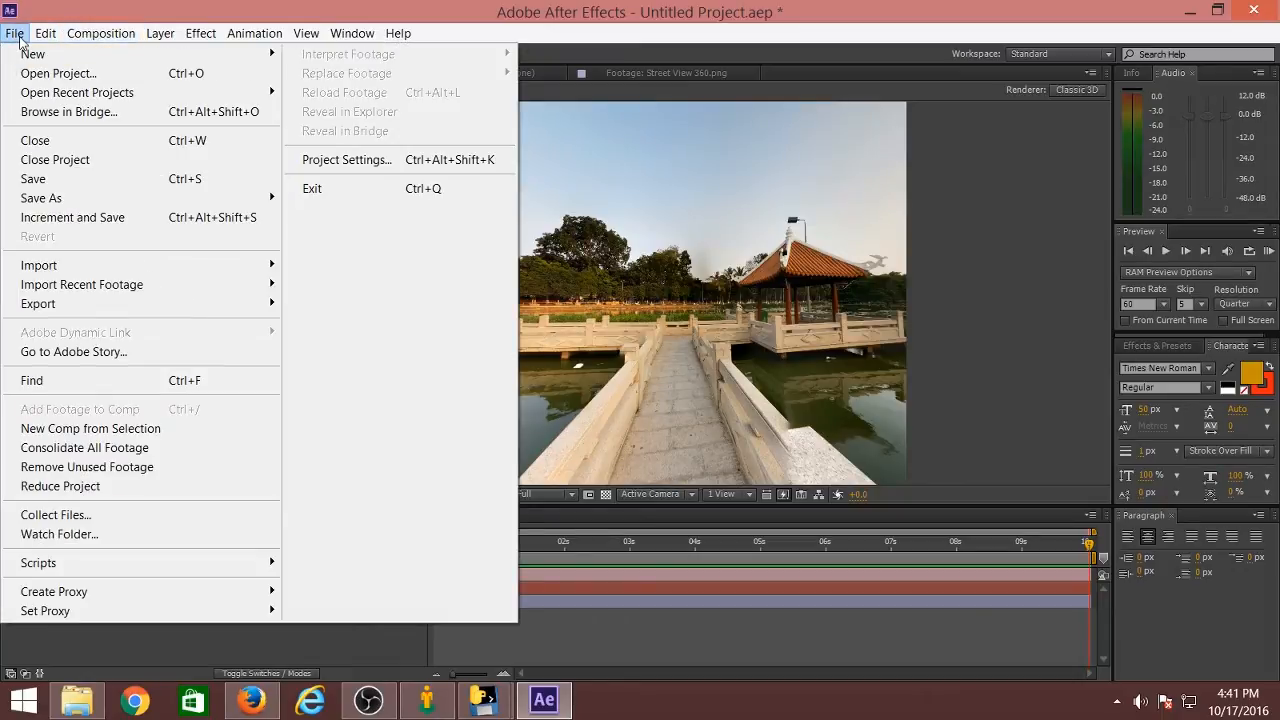
mouse_move(258, 571)
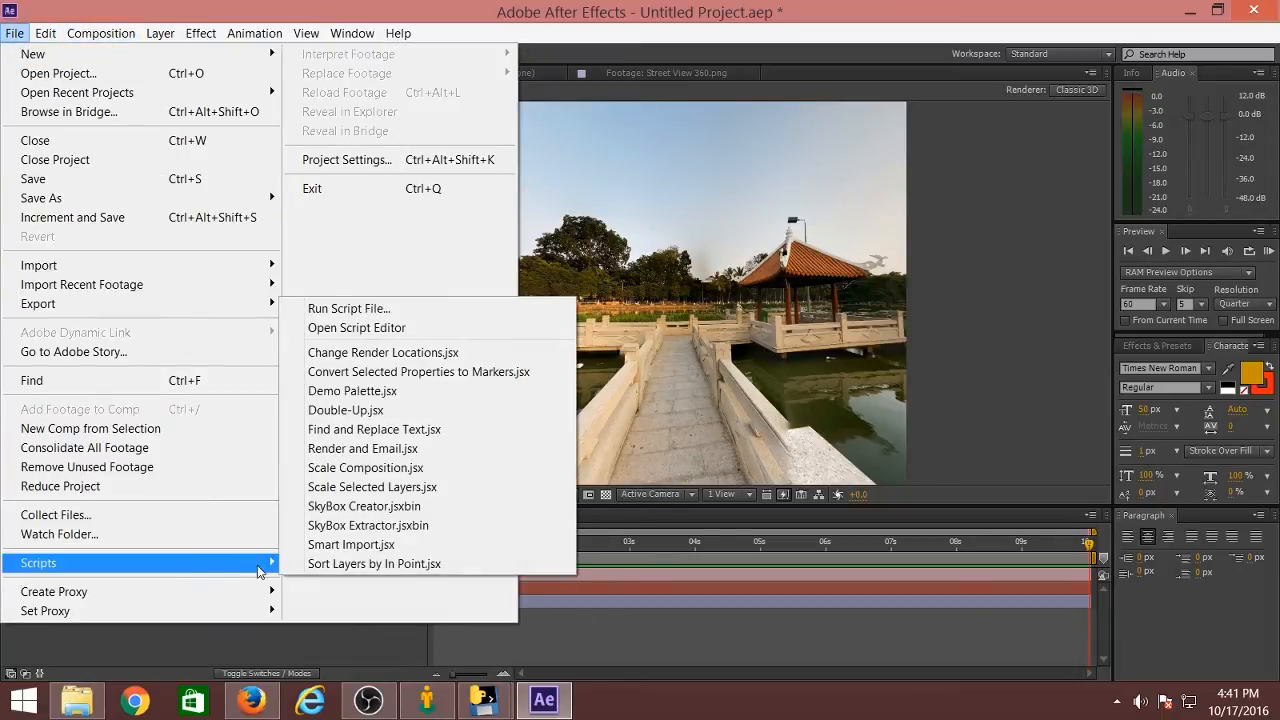
left_click(349, 507)
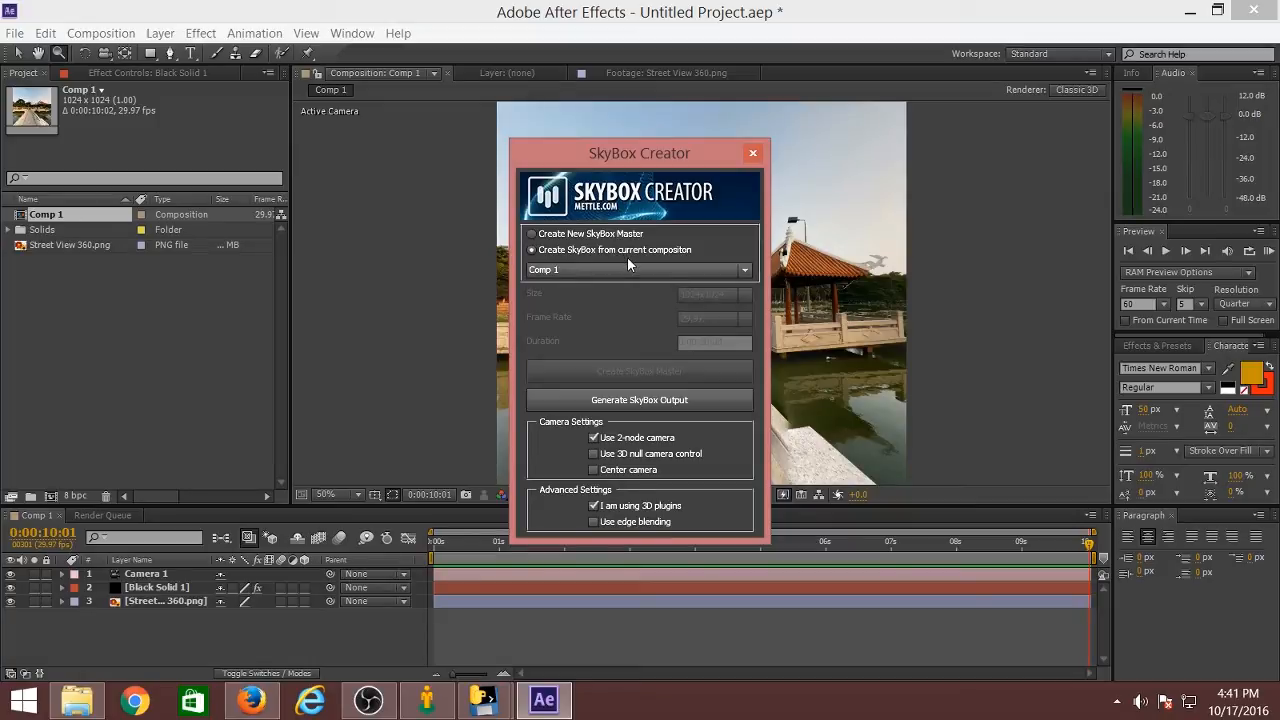
left_click(594, 453)
left_click(594, 470)
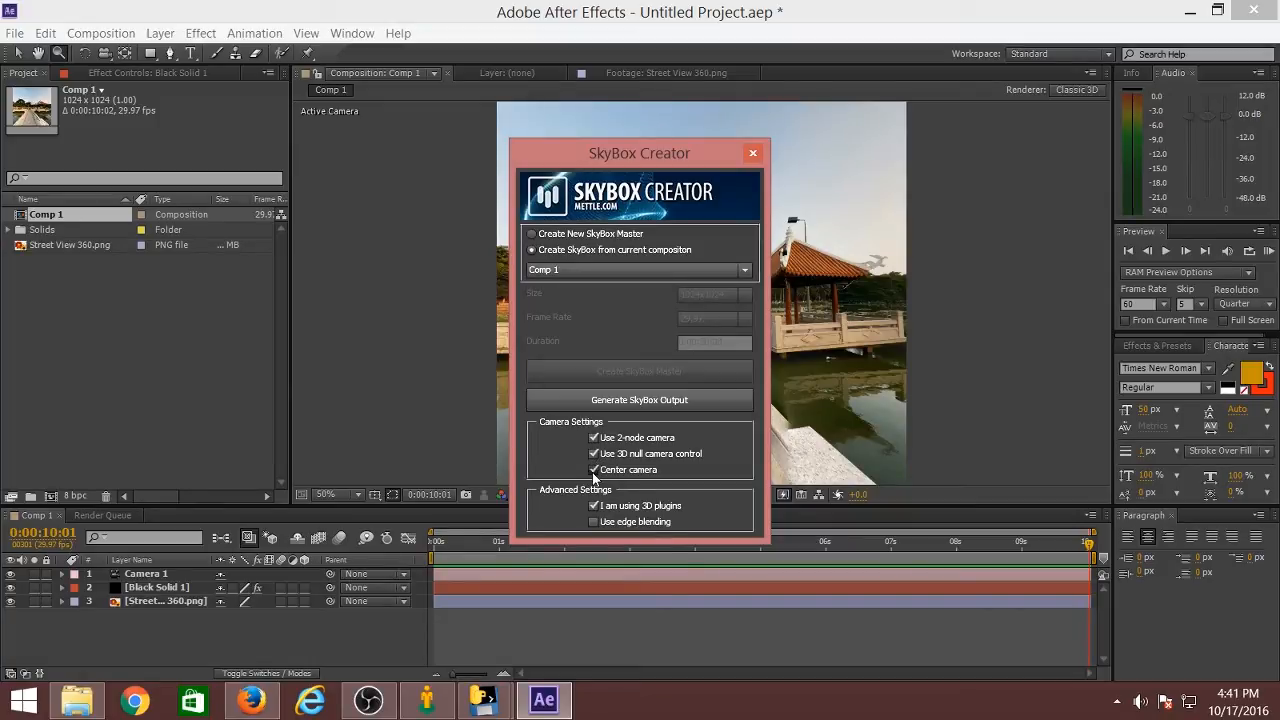
left_click(626, 398)
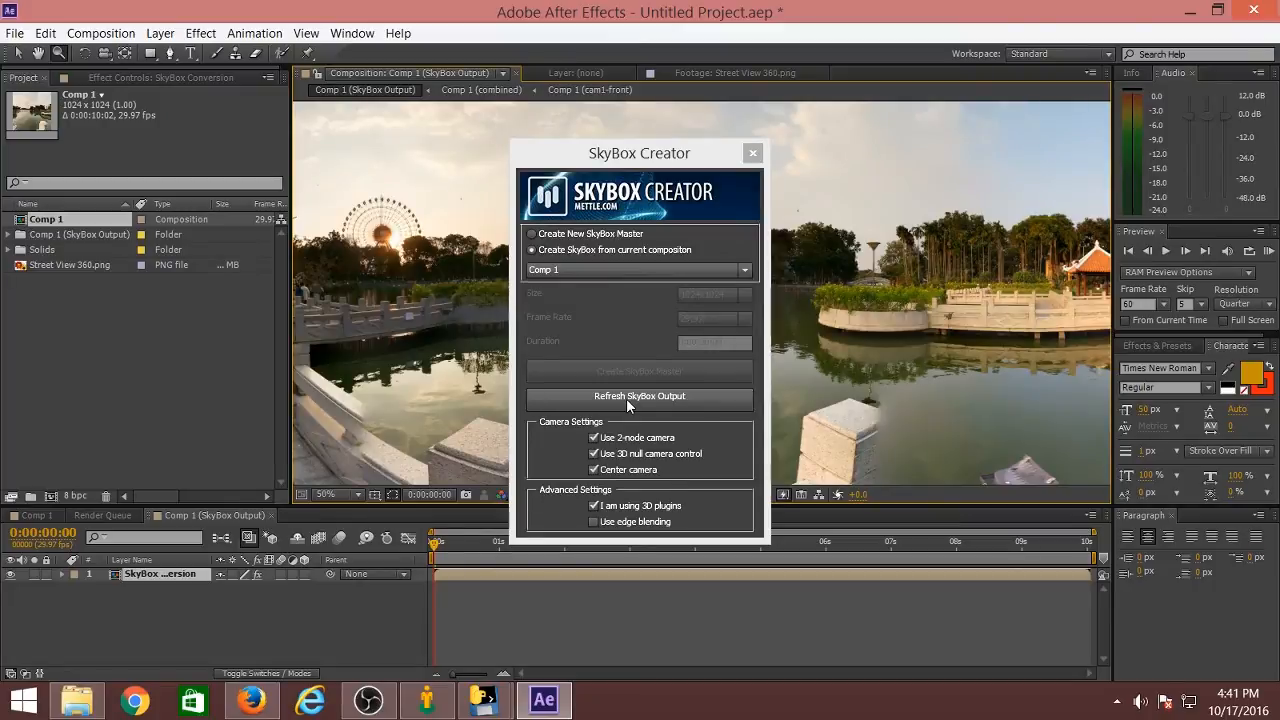
Move Comp 1's current time to 0:00:00:15, return to the SkyBox Output composition and refresh the SkyBox output
left_click(37, 516)
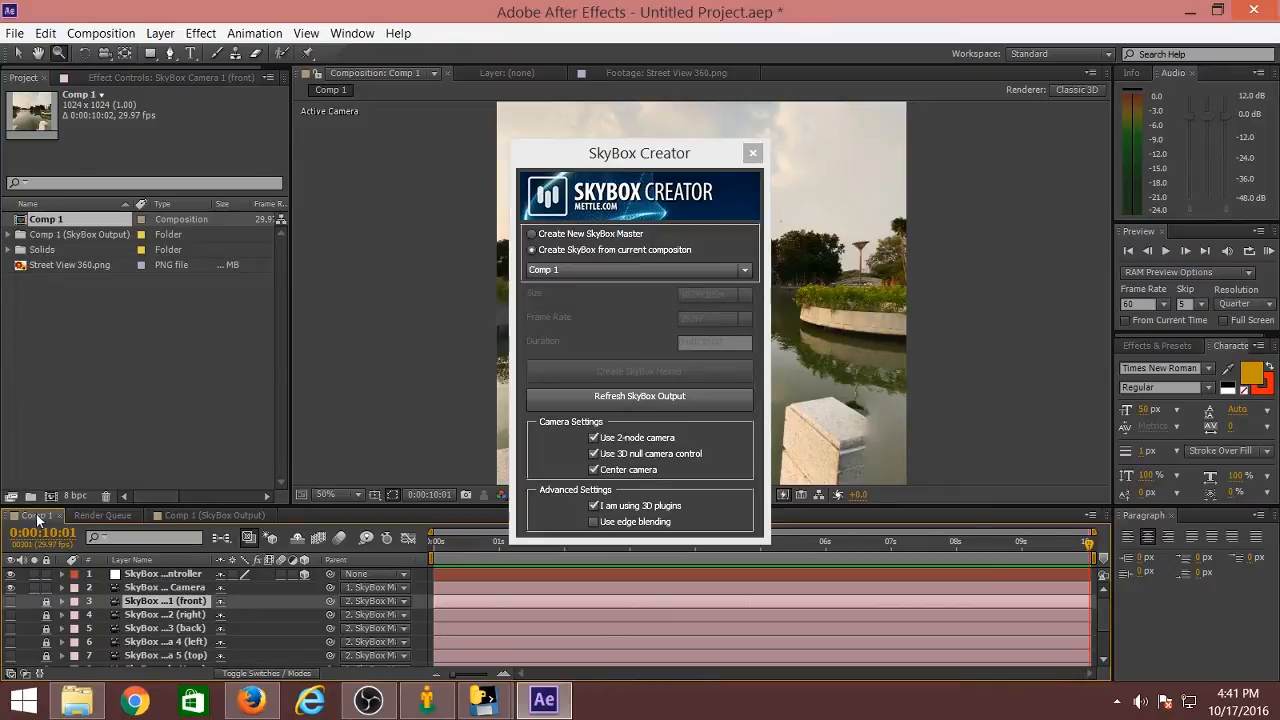
left_click_drag(495, 543, 466, 545)
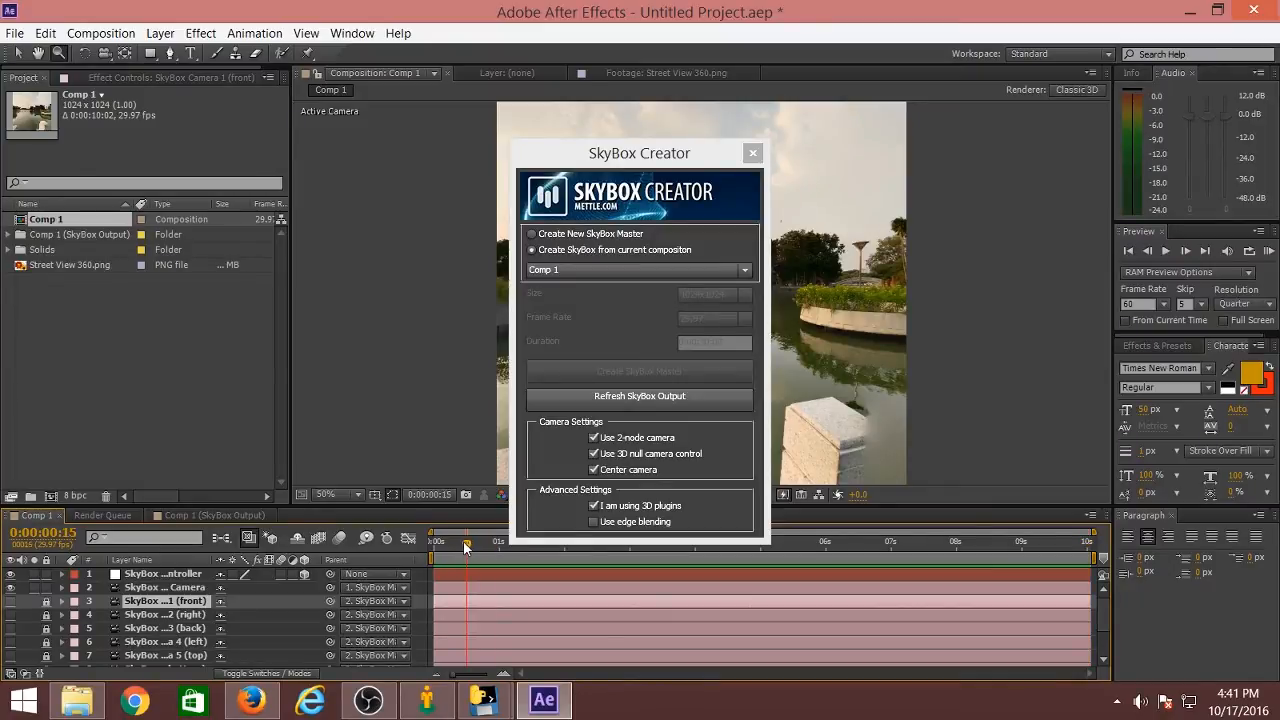
left_click(213, 515)
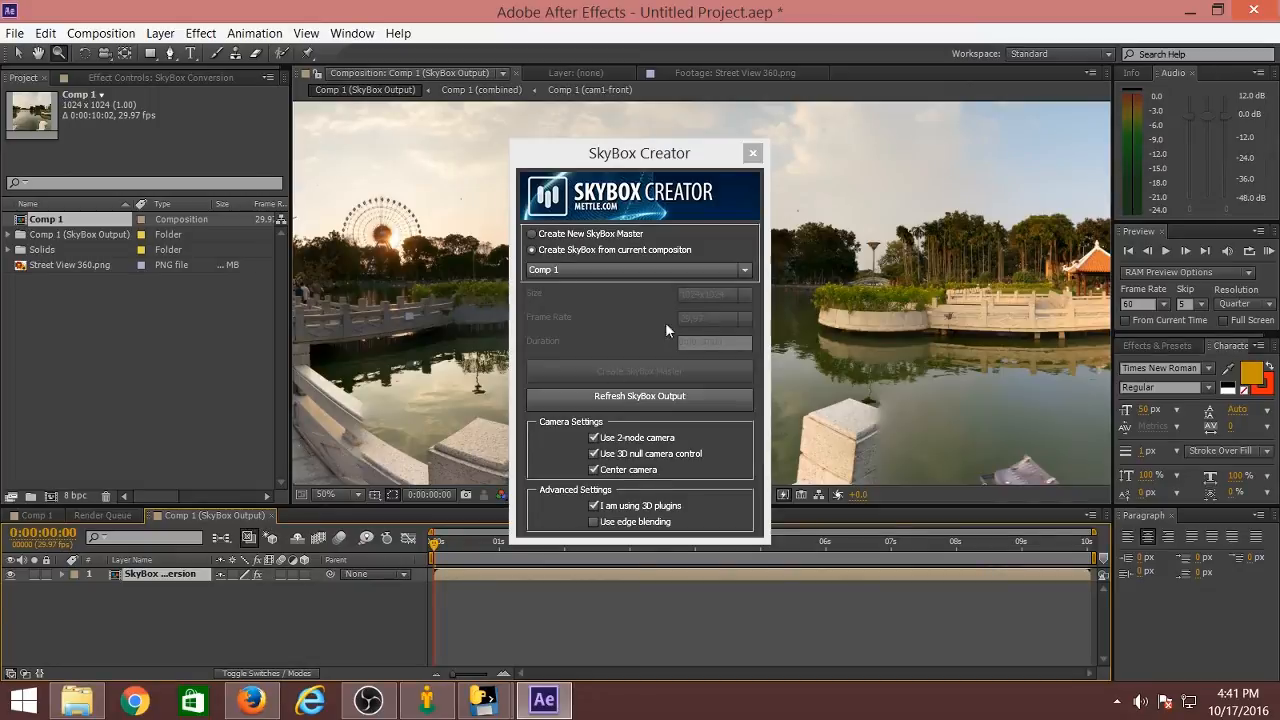
left_click(603, 398)
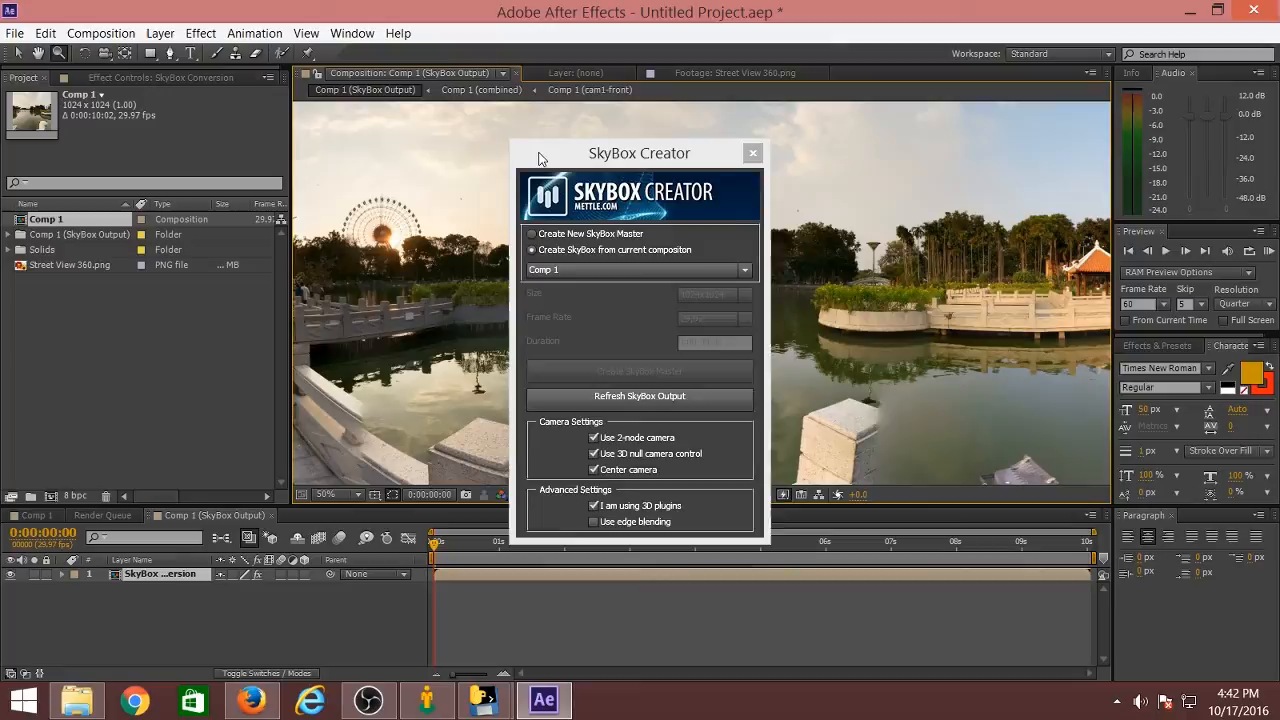
Move the SkyBox Creator window off the timeline and trim Comp 1 (SkyBox Output) to a work area ending at 5 seconds
left_click_drag(539, 159, 701, 626)
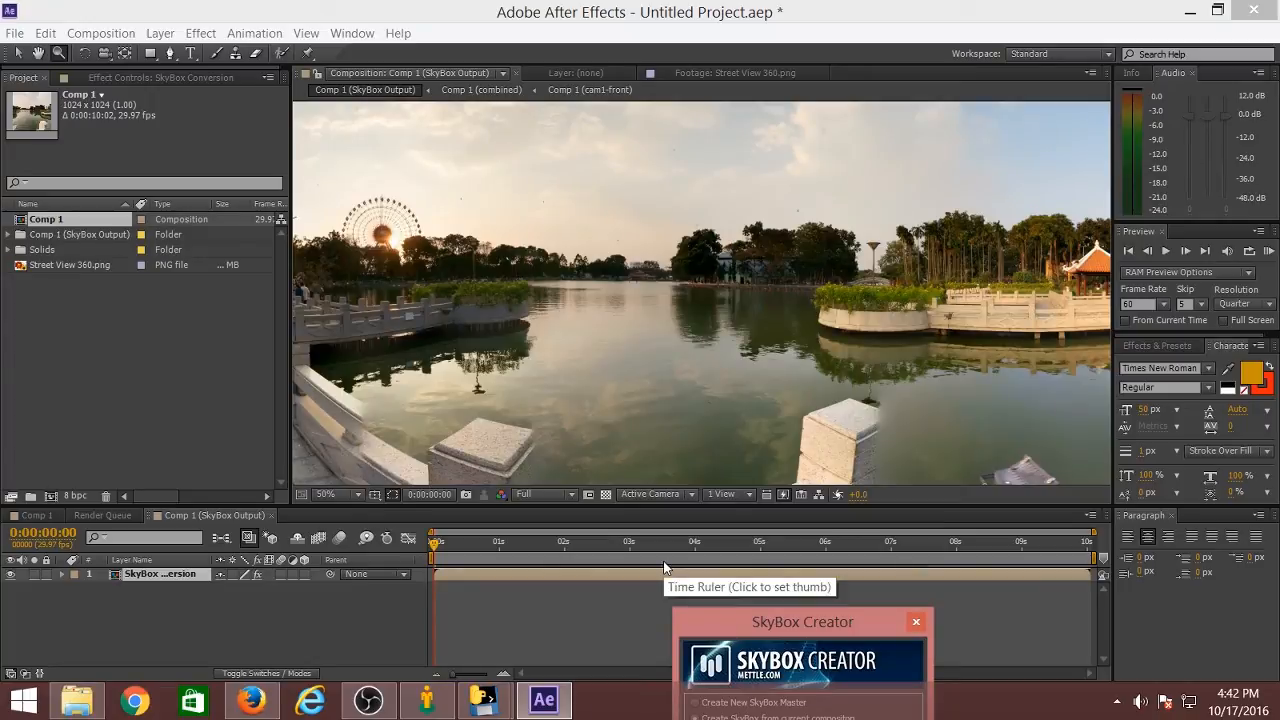
mouse_move(1093, 532)
left_mouse_down()
mouse_move(870, 532)
mouse_move(993, 543)
mouse_move(1100, 533)
mouse_move(992, 557)
mouse_move(762, 557)
left_mouse_up()
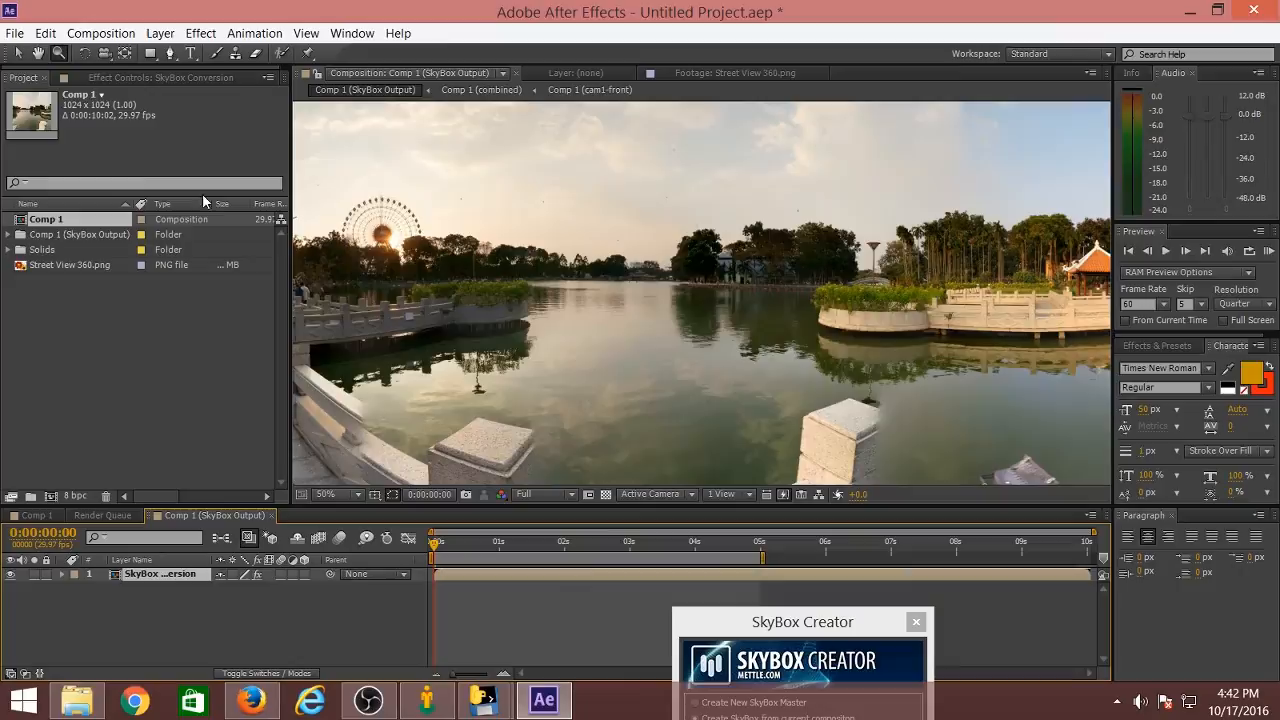
left_click(100, 33)
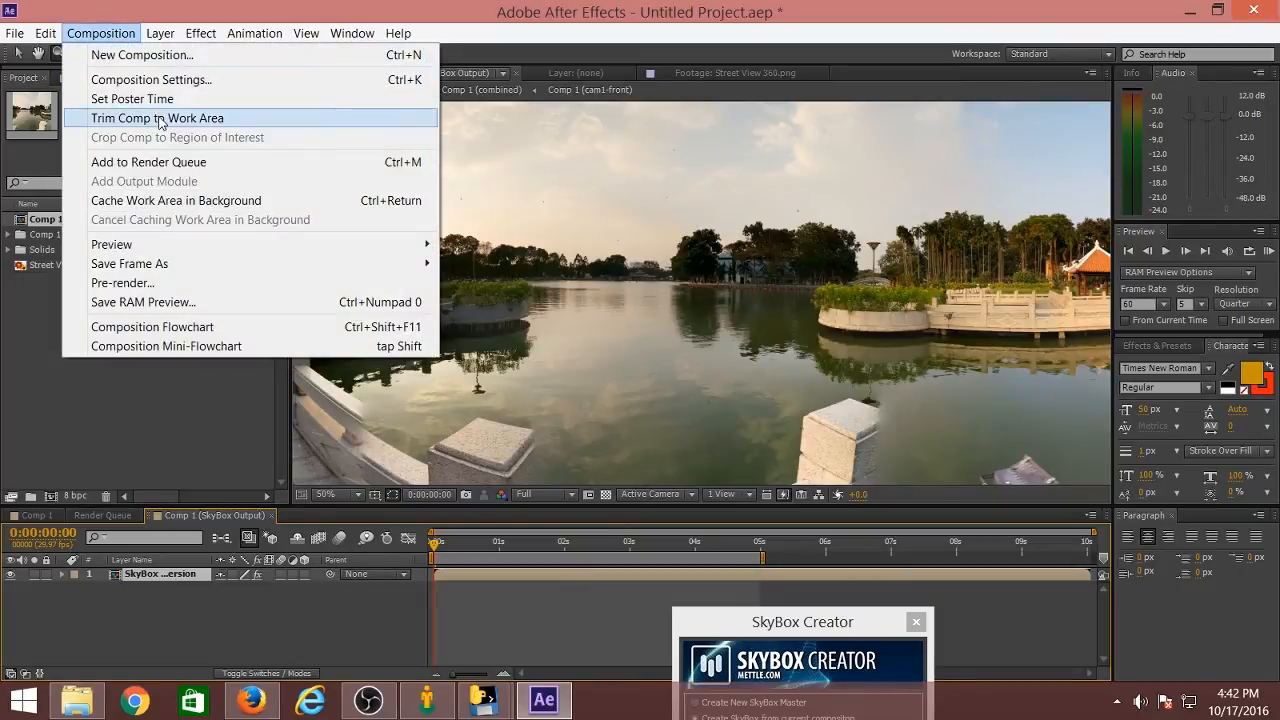
left_click(226, 119)
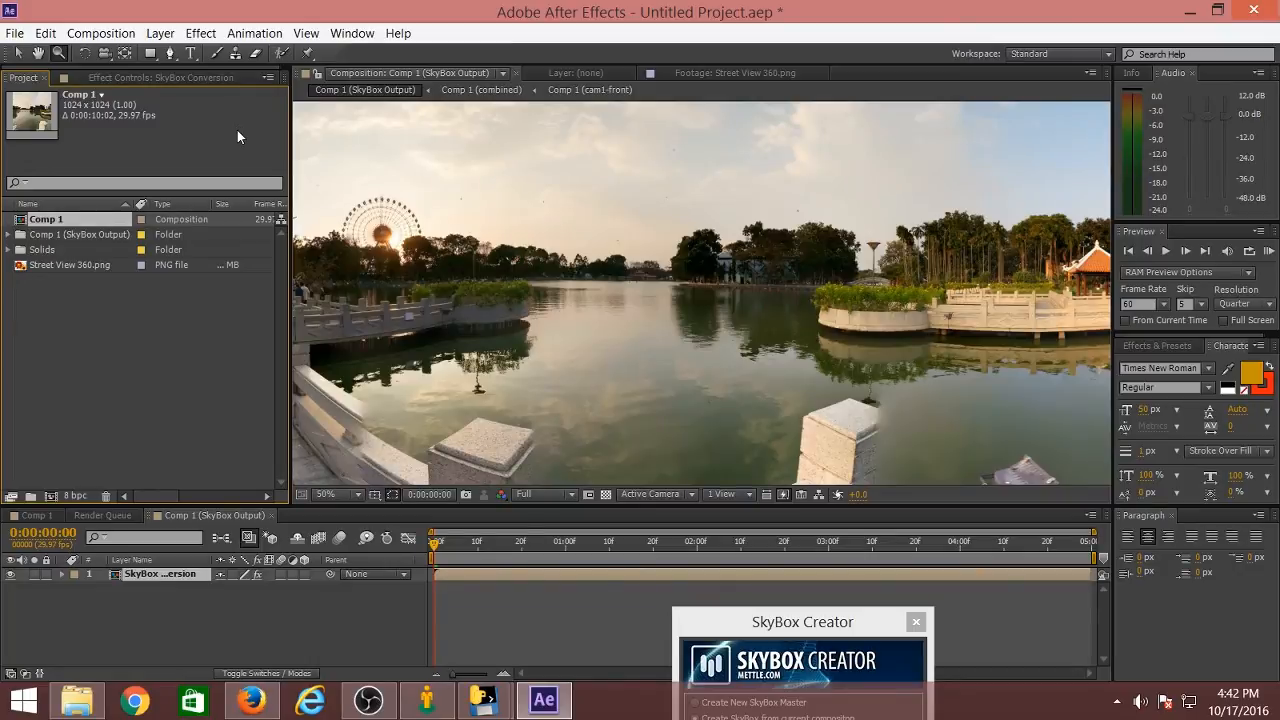
left_click(100, 33)
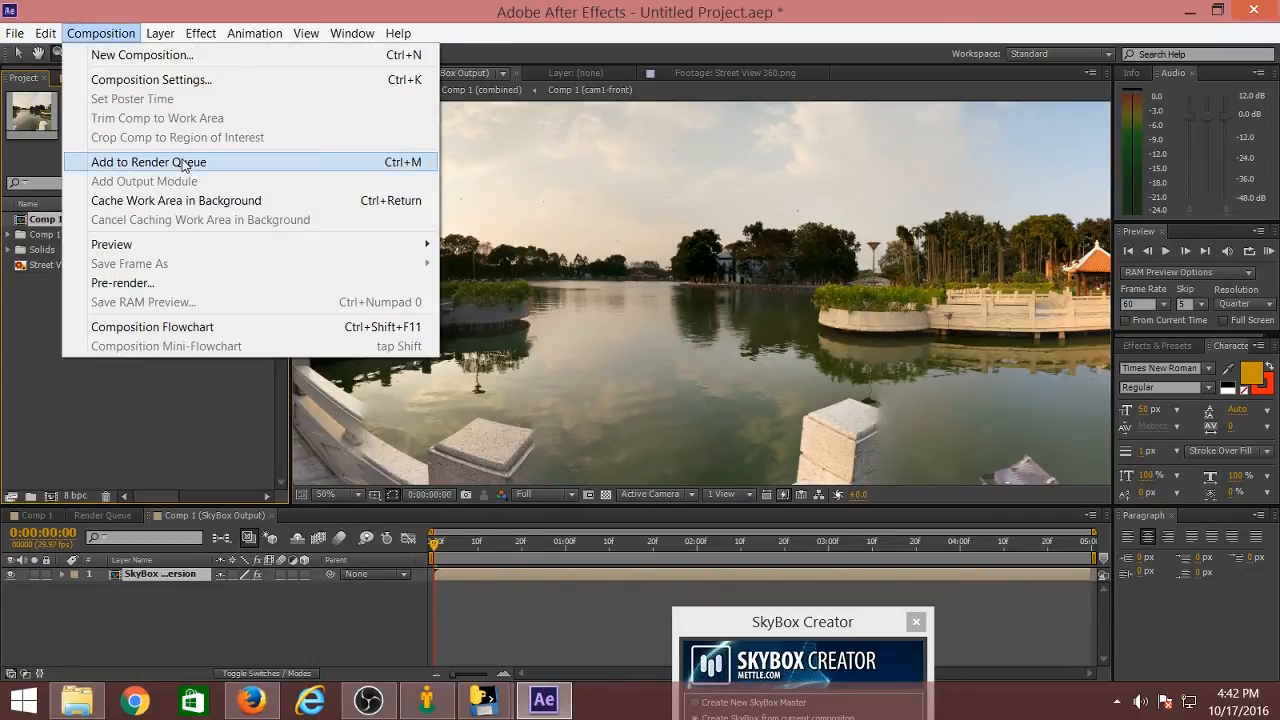
left_click(184, 162)
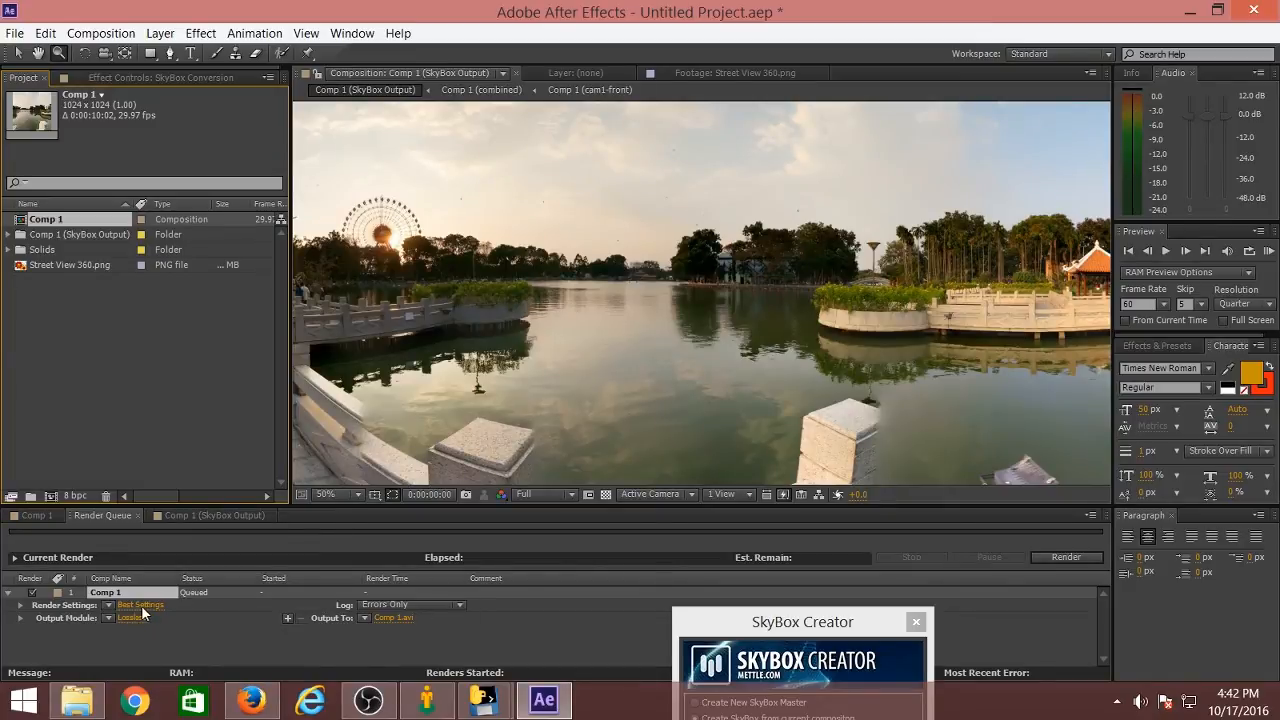
left_click(140, 605)
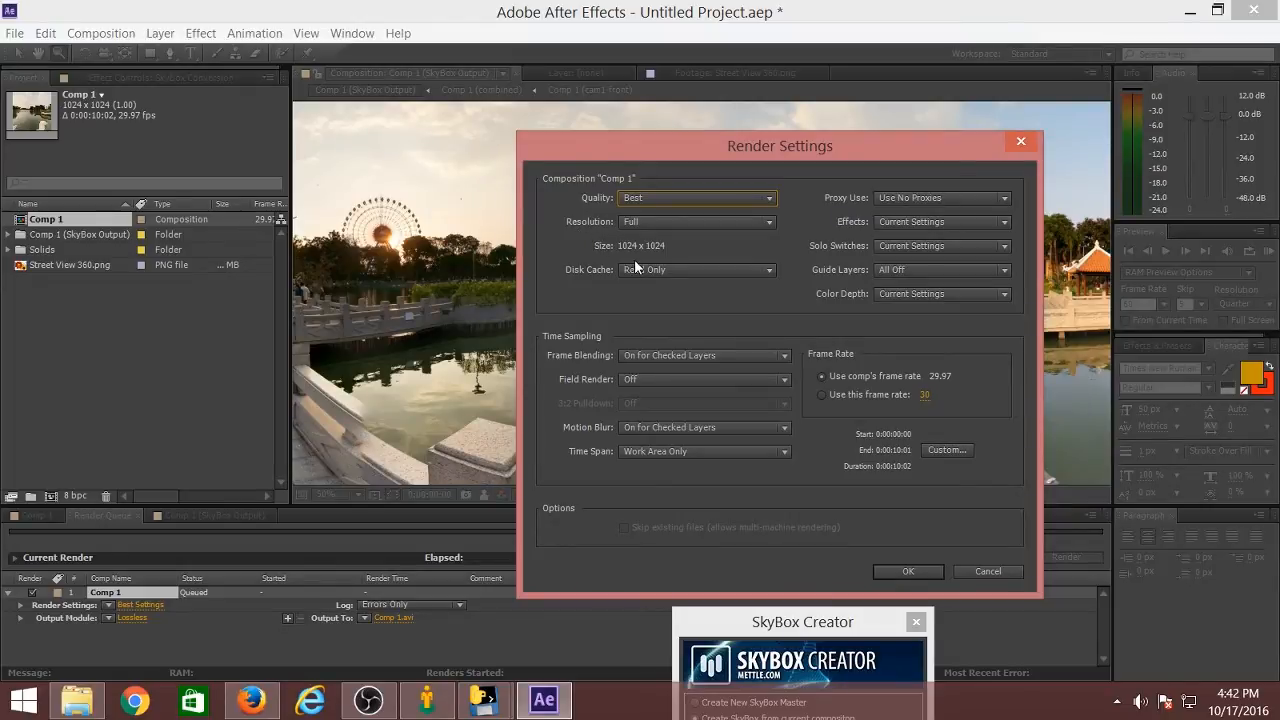
left_click(987, 573)
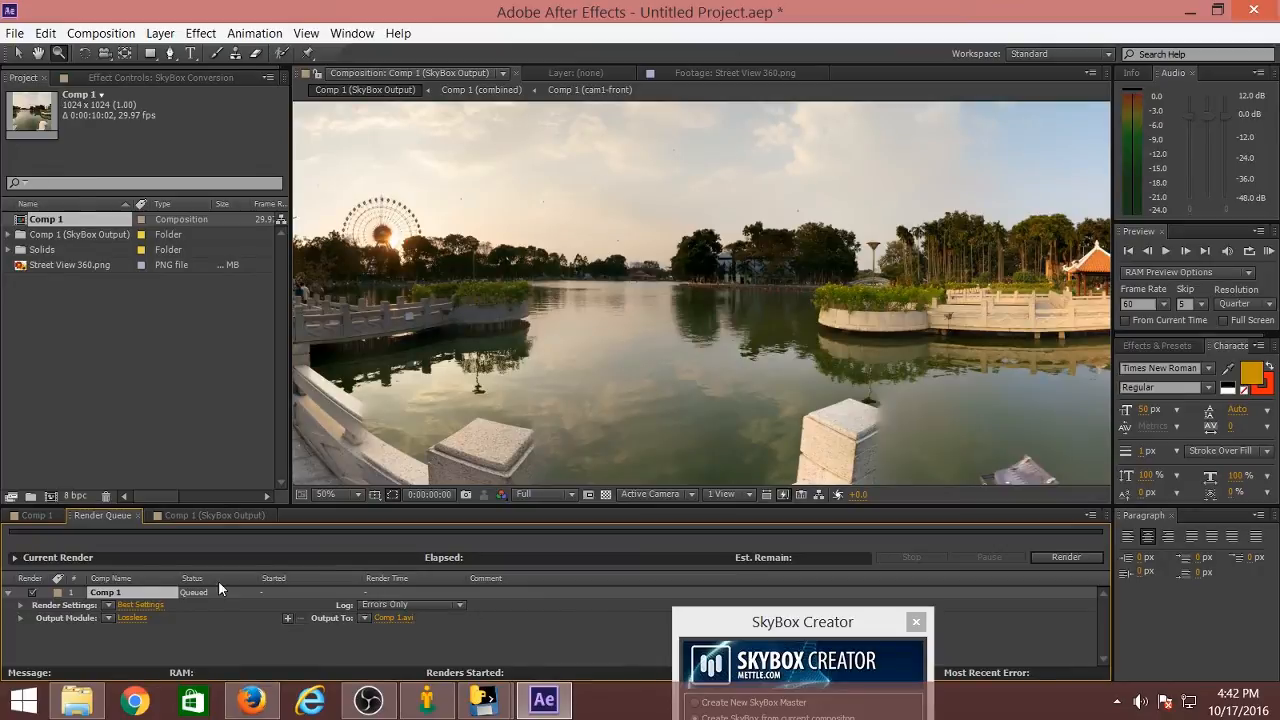
left_click(132, 618)
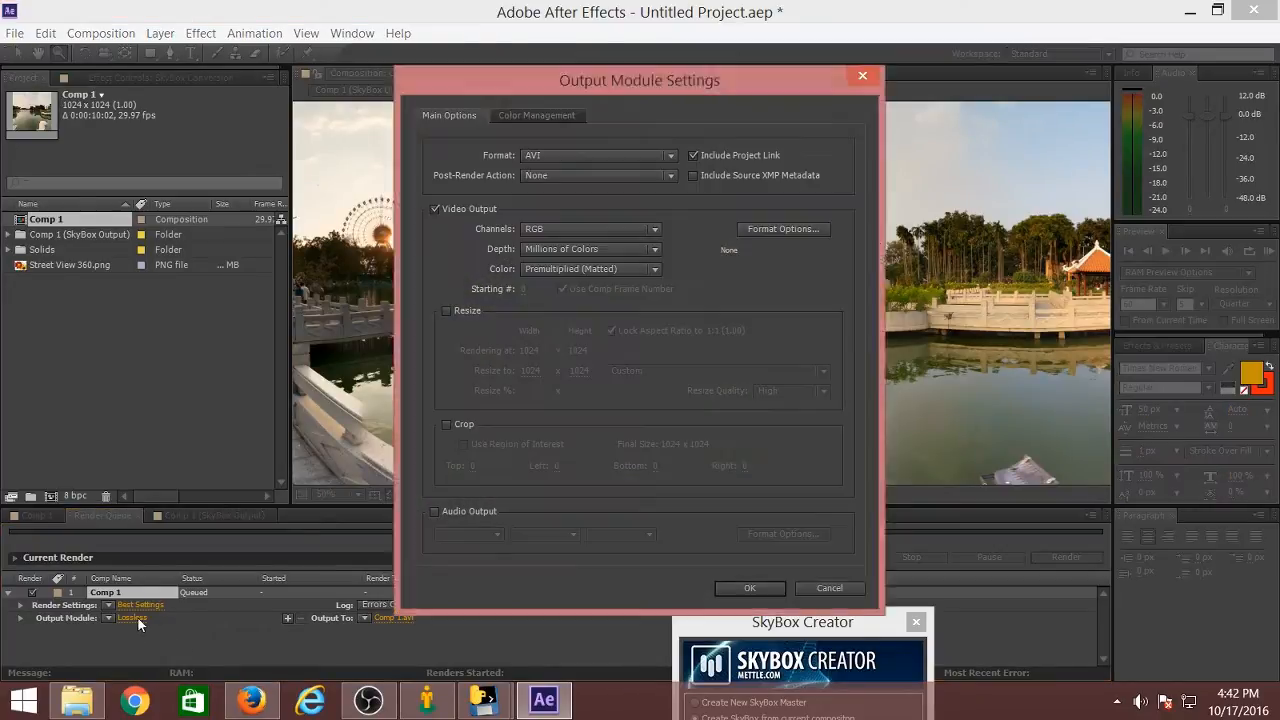
left_click(672, 155)
left_click(588, 274)
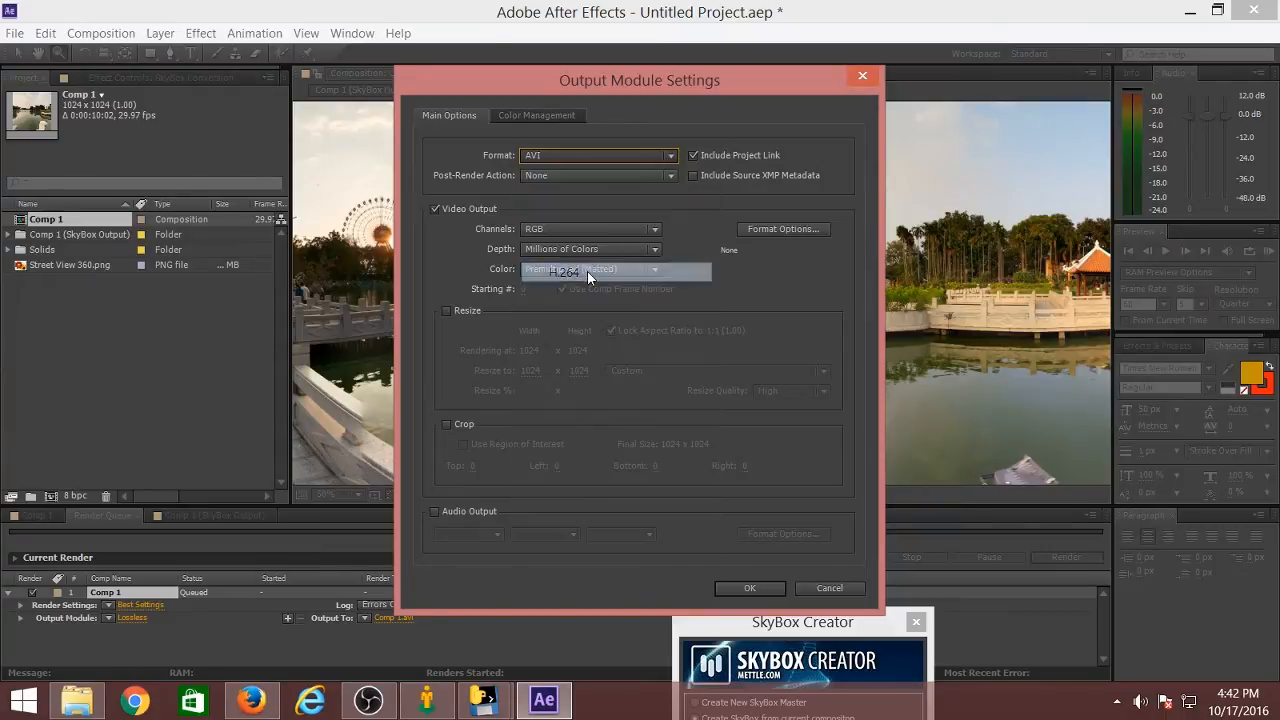
left_click(762, 589)
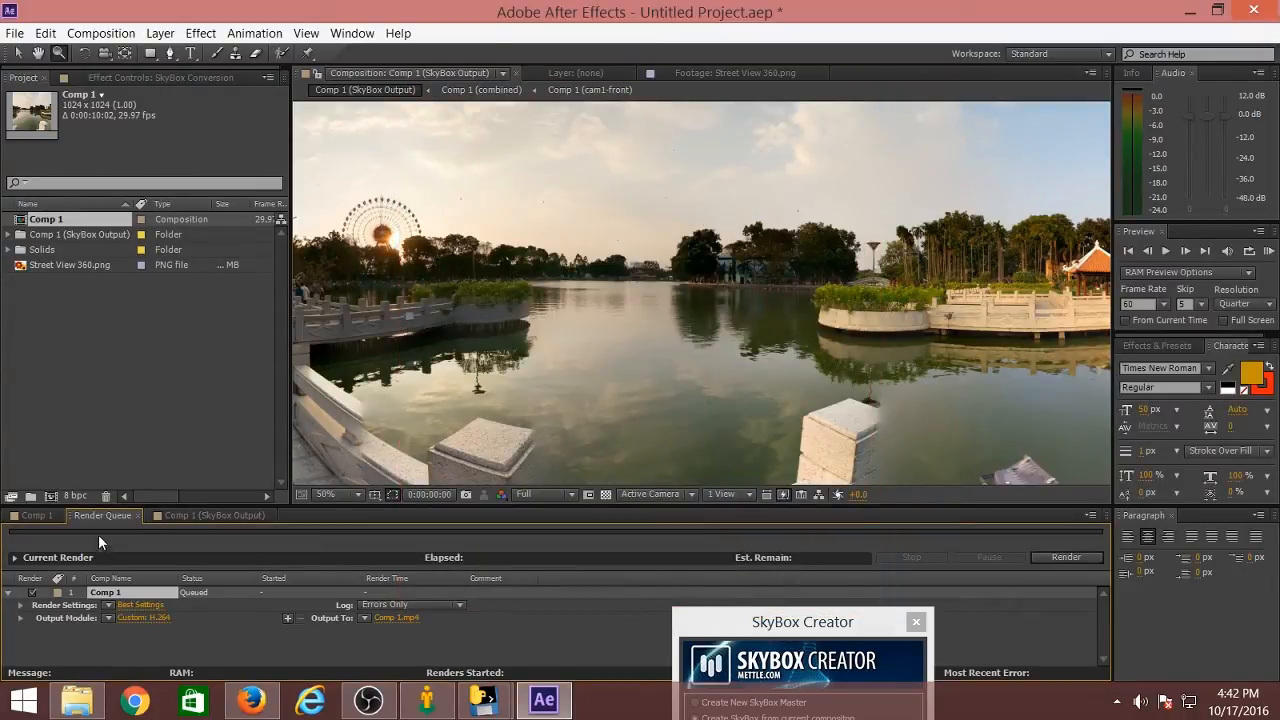
double_click(115, 593)
left_click(208, 515)
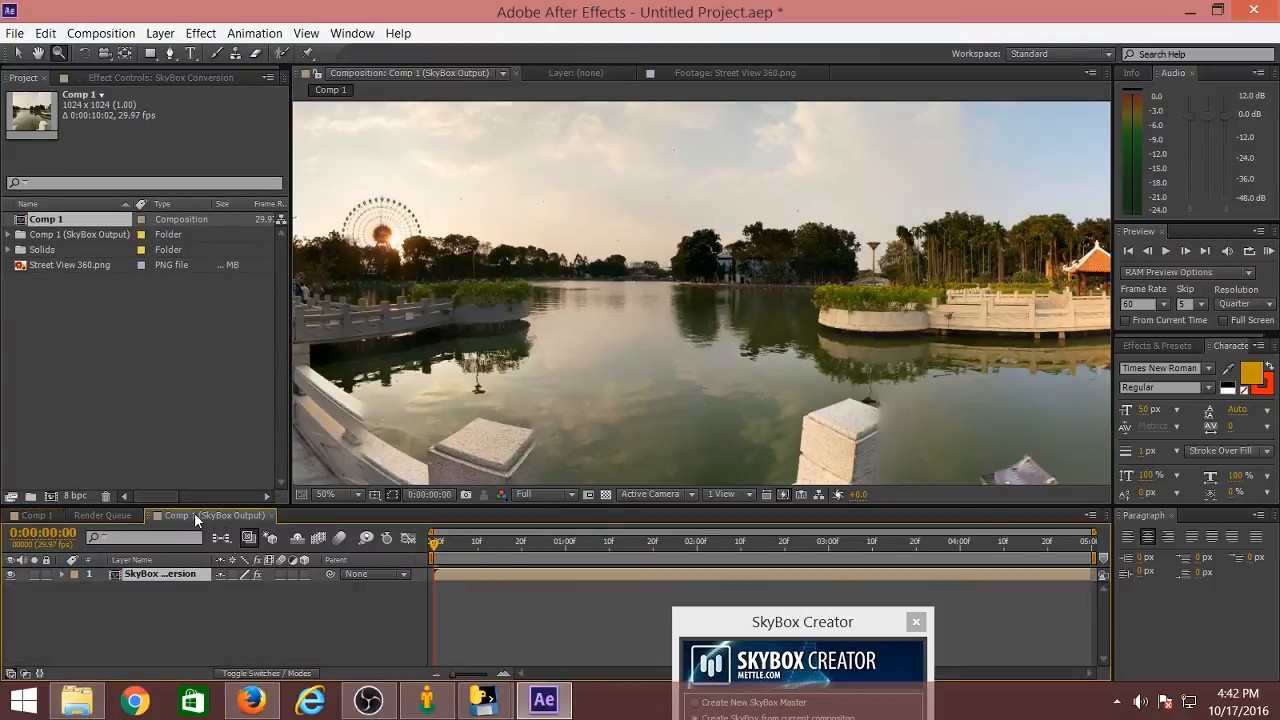
left_click(108, 516)
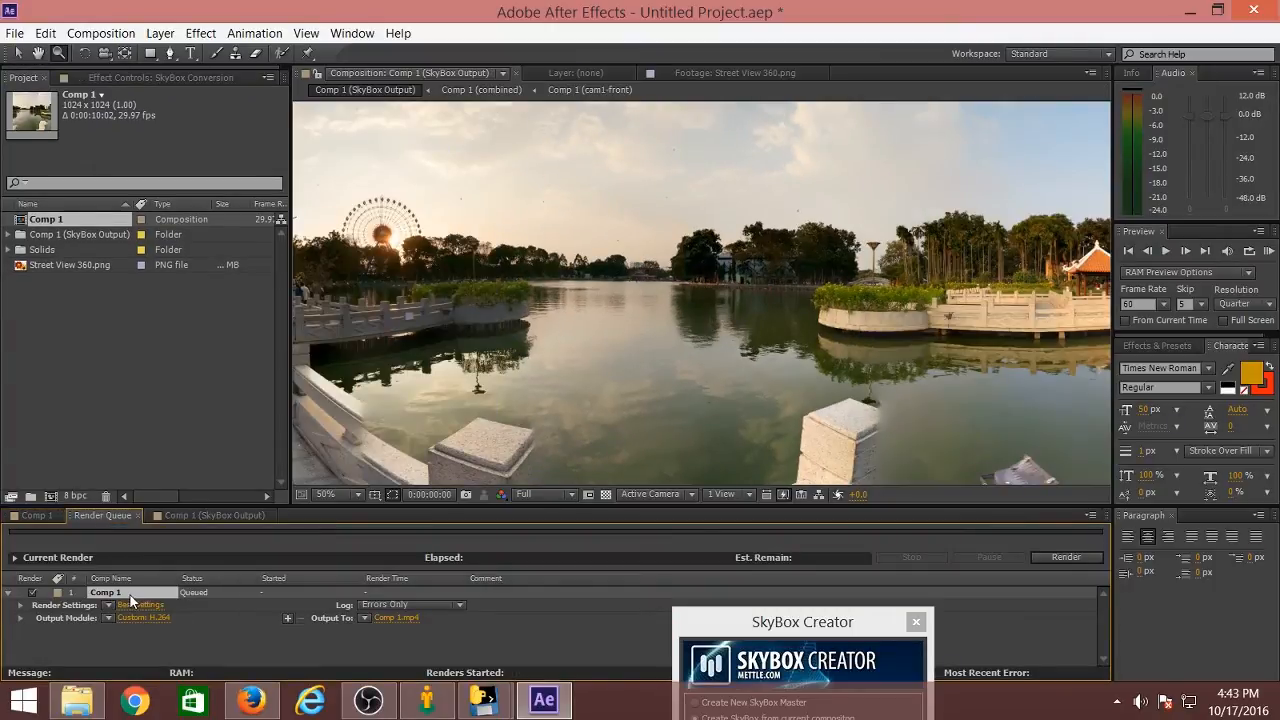
key("Delete")
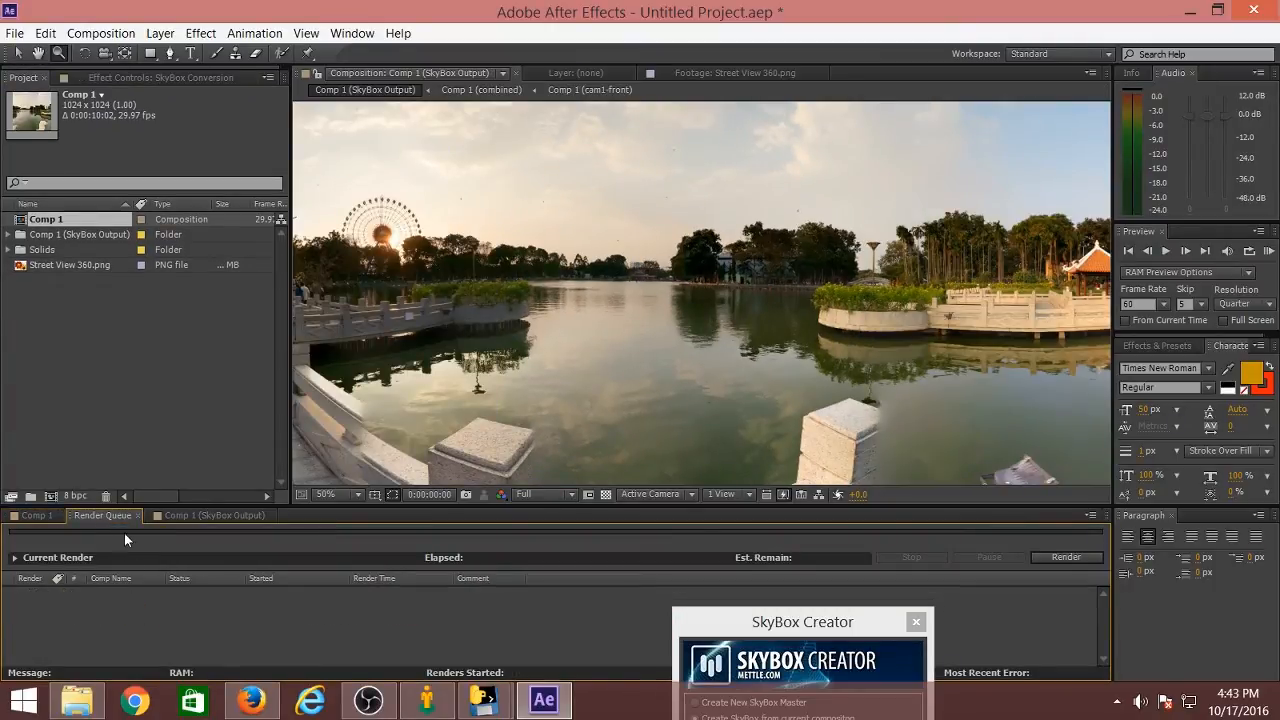
Add Comp 1 (SkyBox Output) to the render queue and accept its render settings with Best quality and Full resolution
left_click_drag(103, 518, 240, 516)
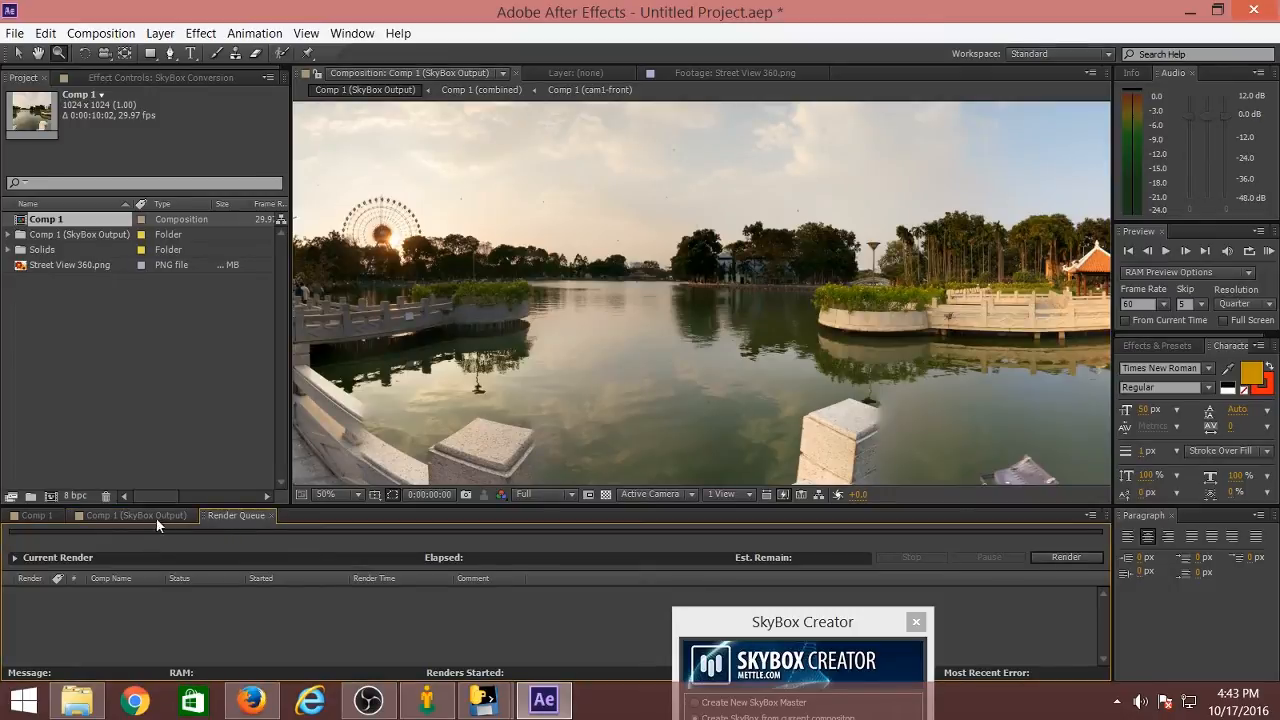
left_click(130, 514)
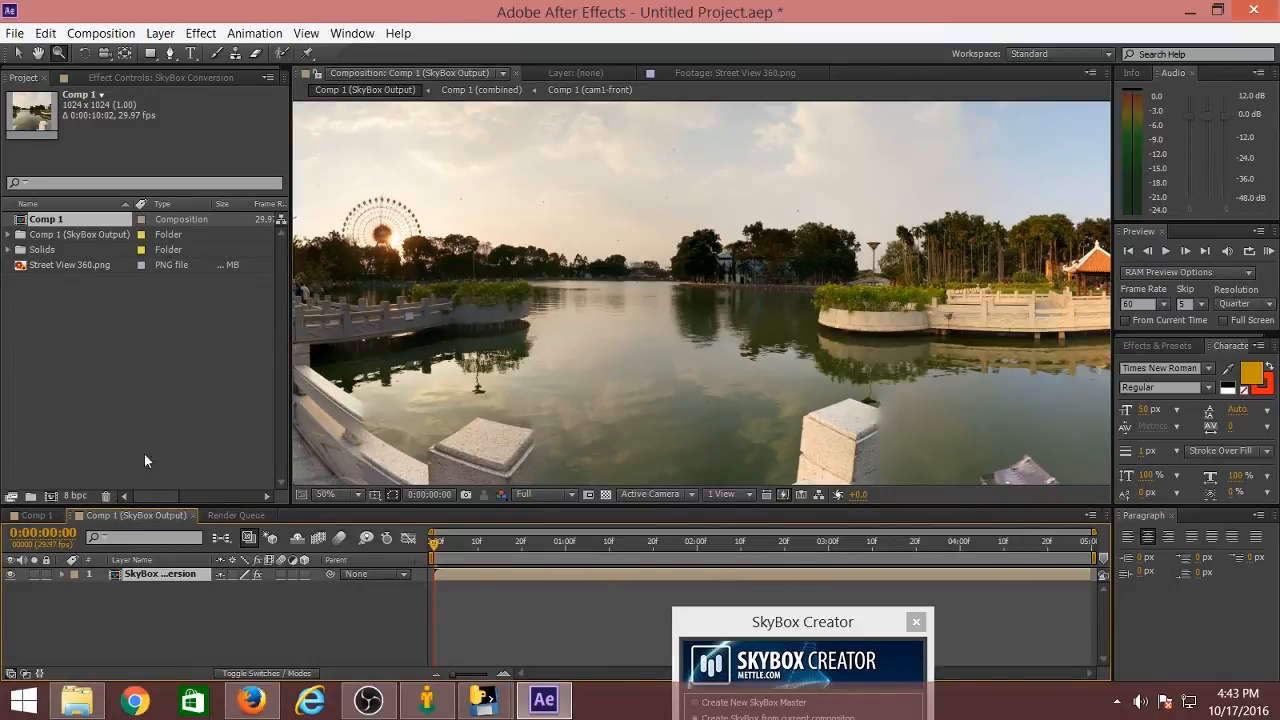
left_click(128, 36)
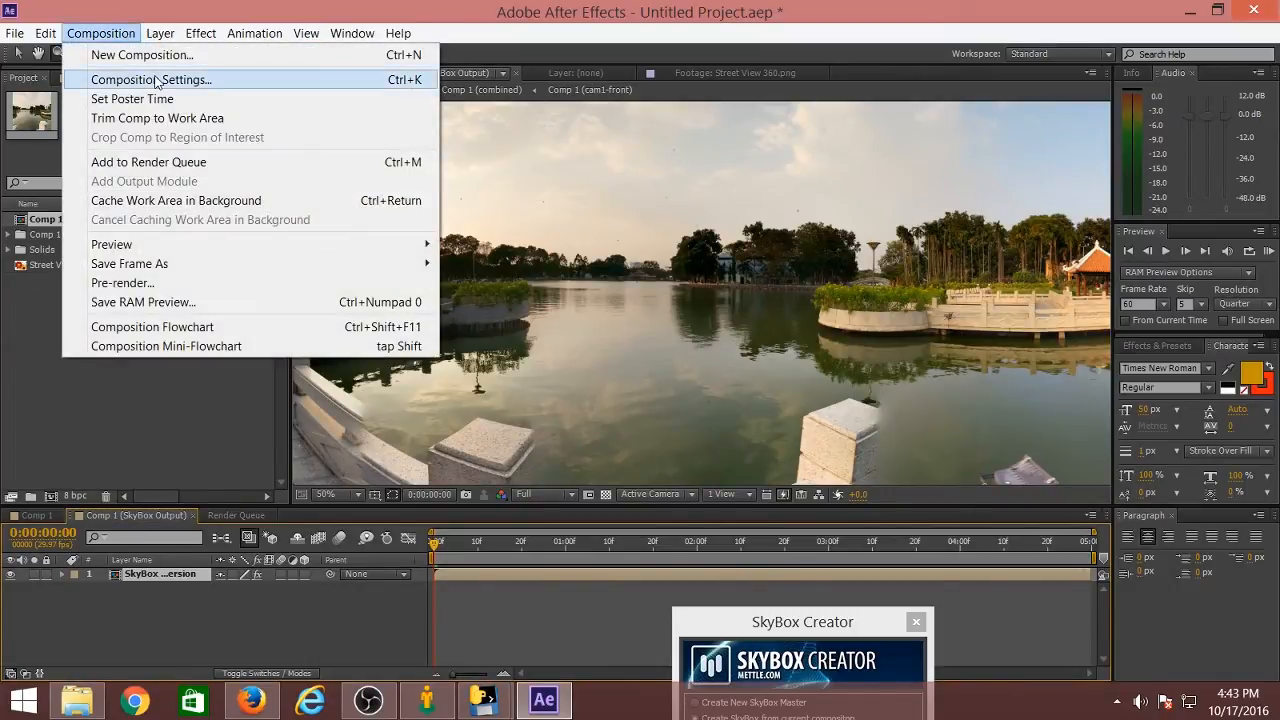
left_click(155, 161)
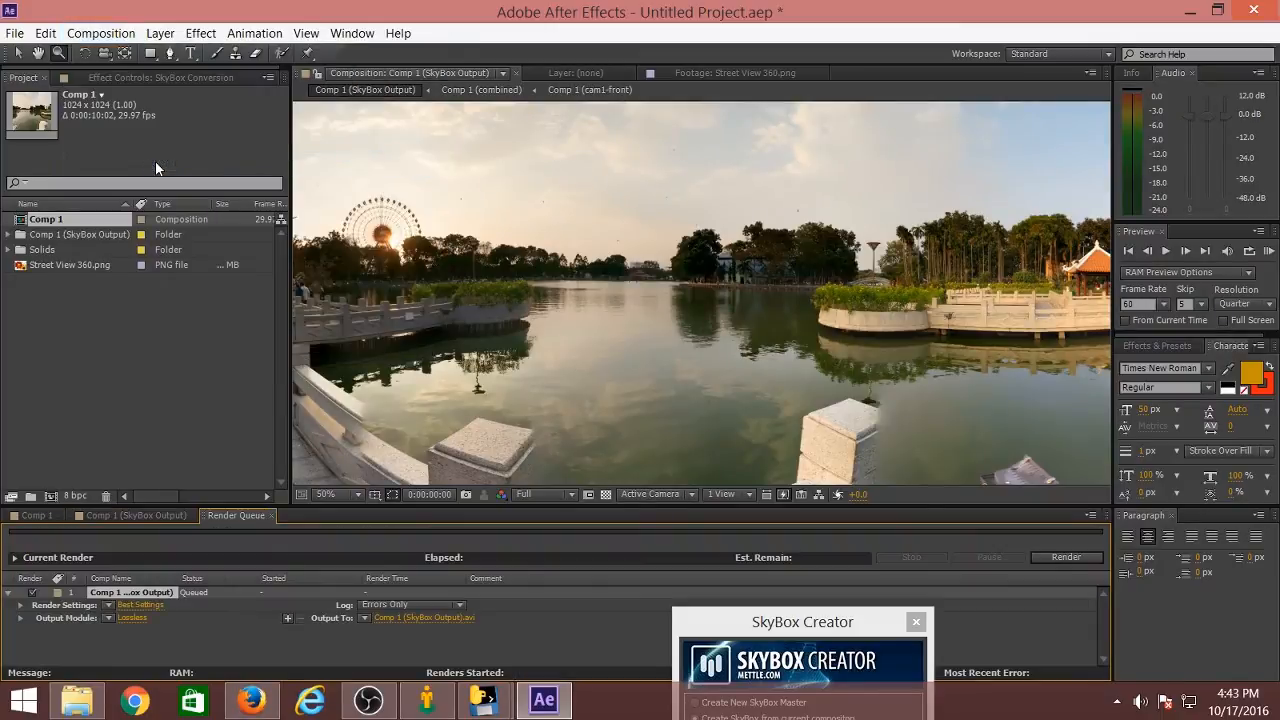
left_click(140, 605)
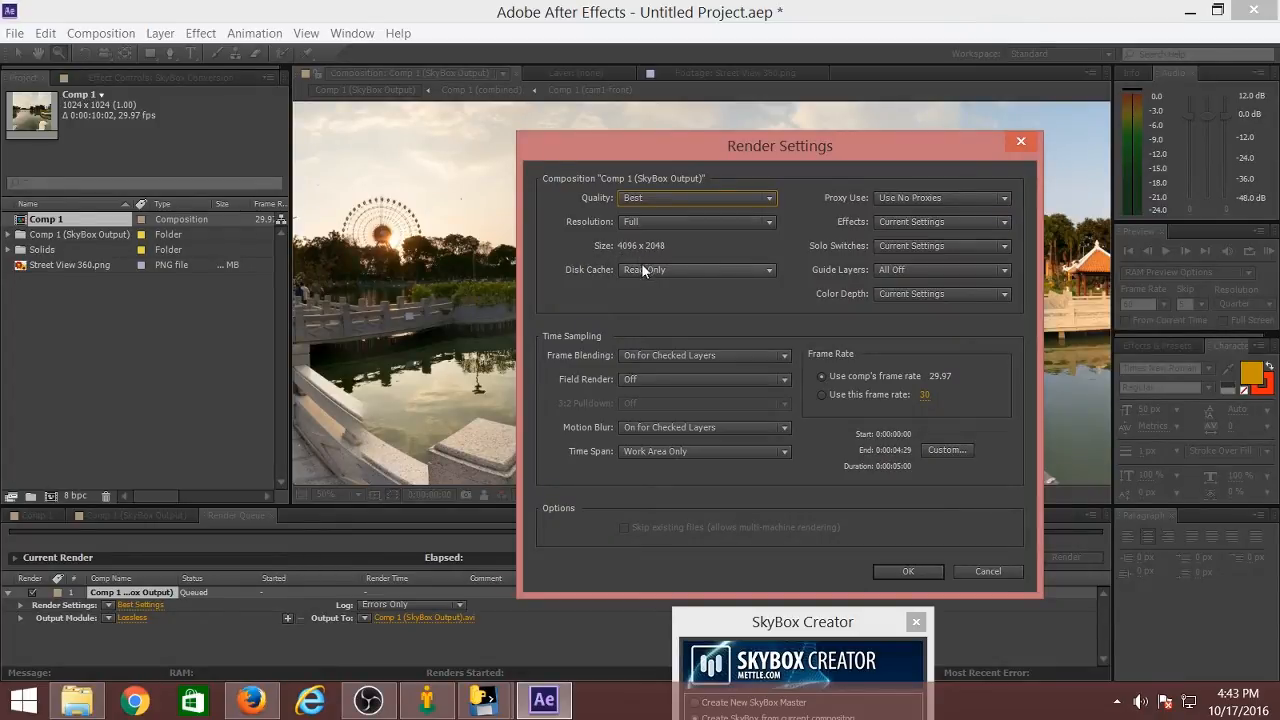
left_click(925, 574)
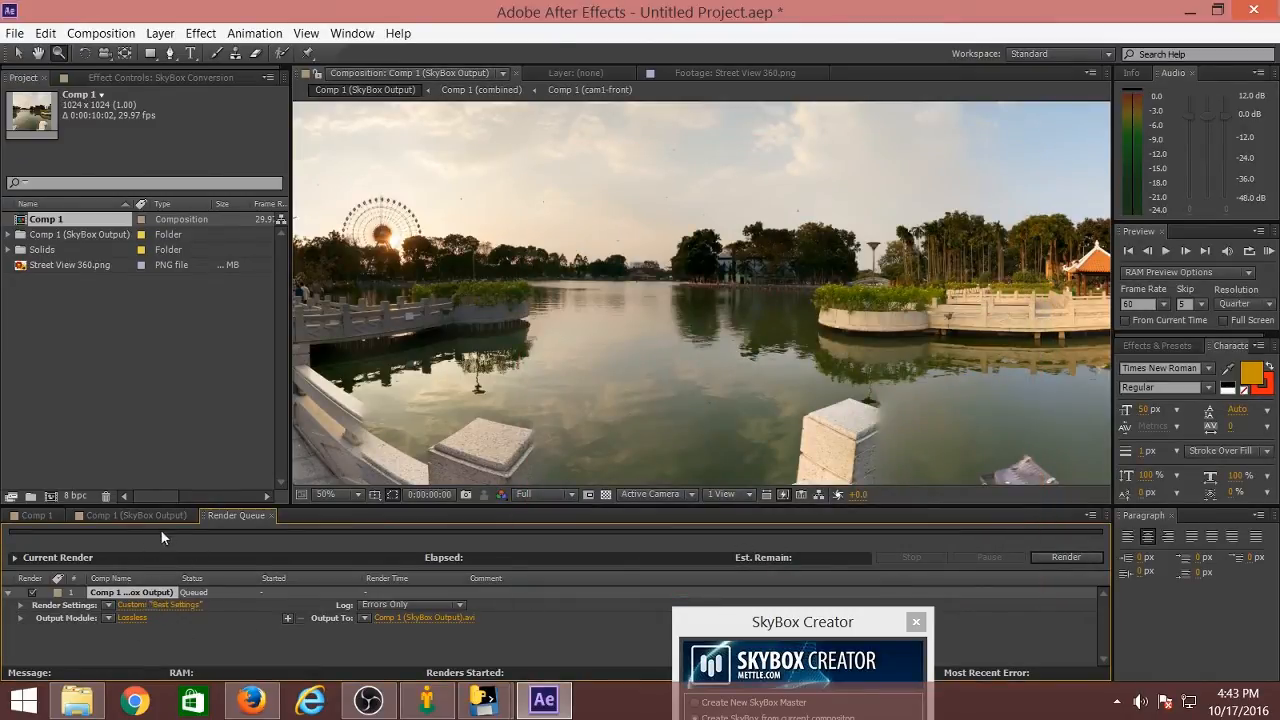
Set the SkyBox output's output module to the H.264 format and accept its default format options
left_click(140, 616)
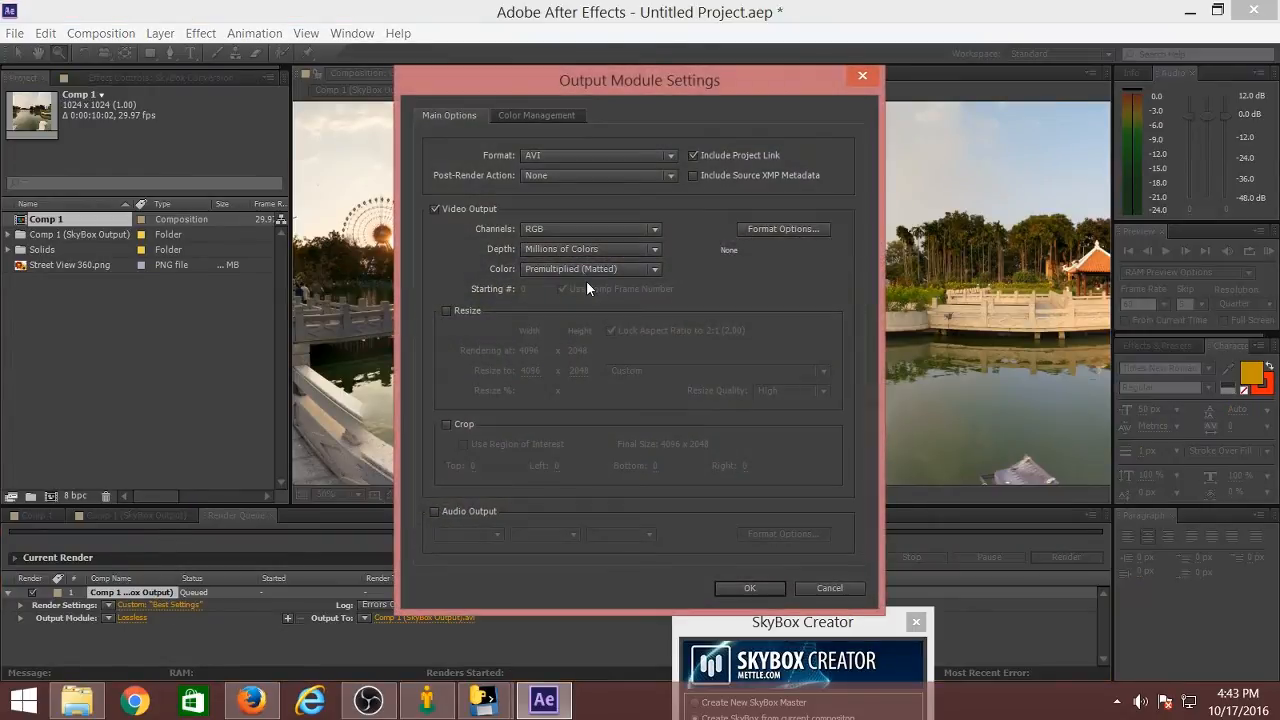
left_click(569, 157)
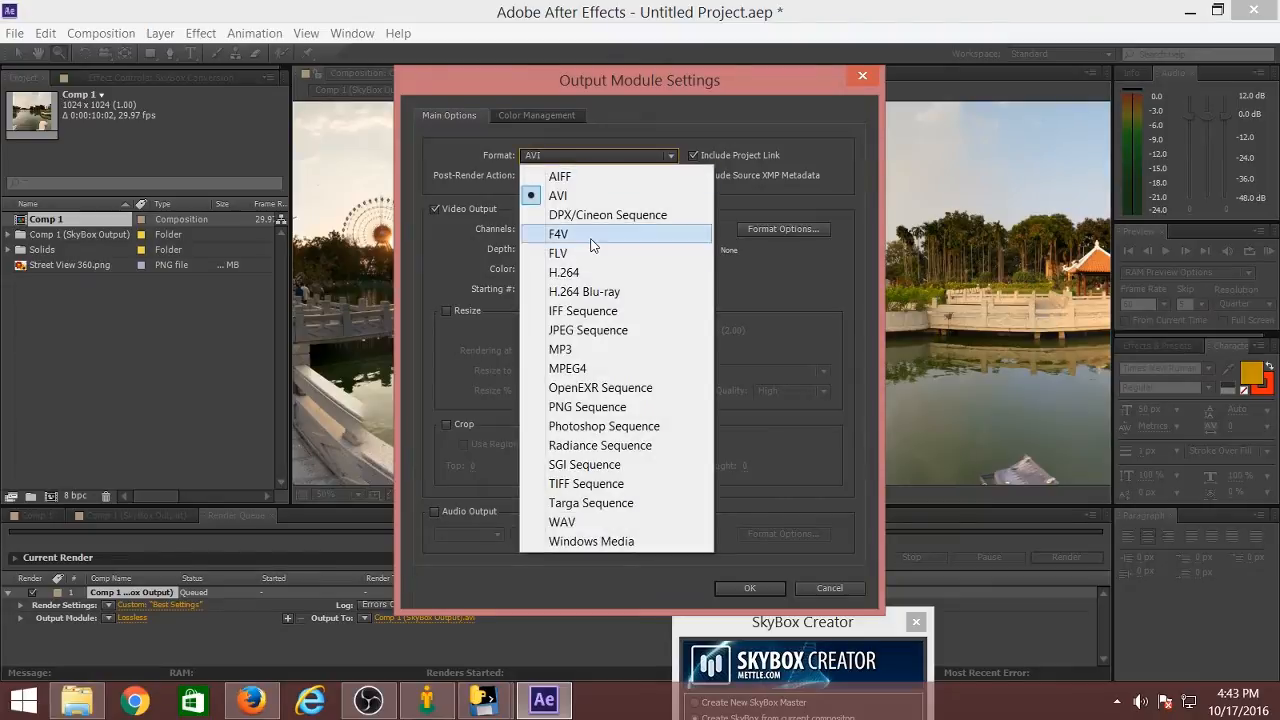
left_click(584, 270)
left_click(589, 270)
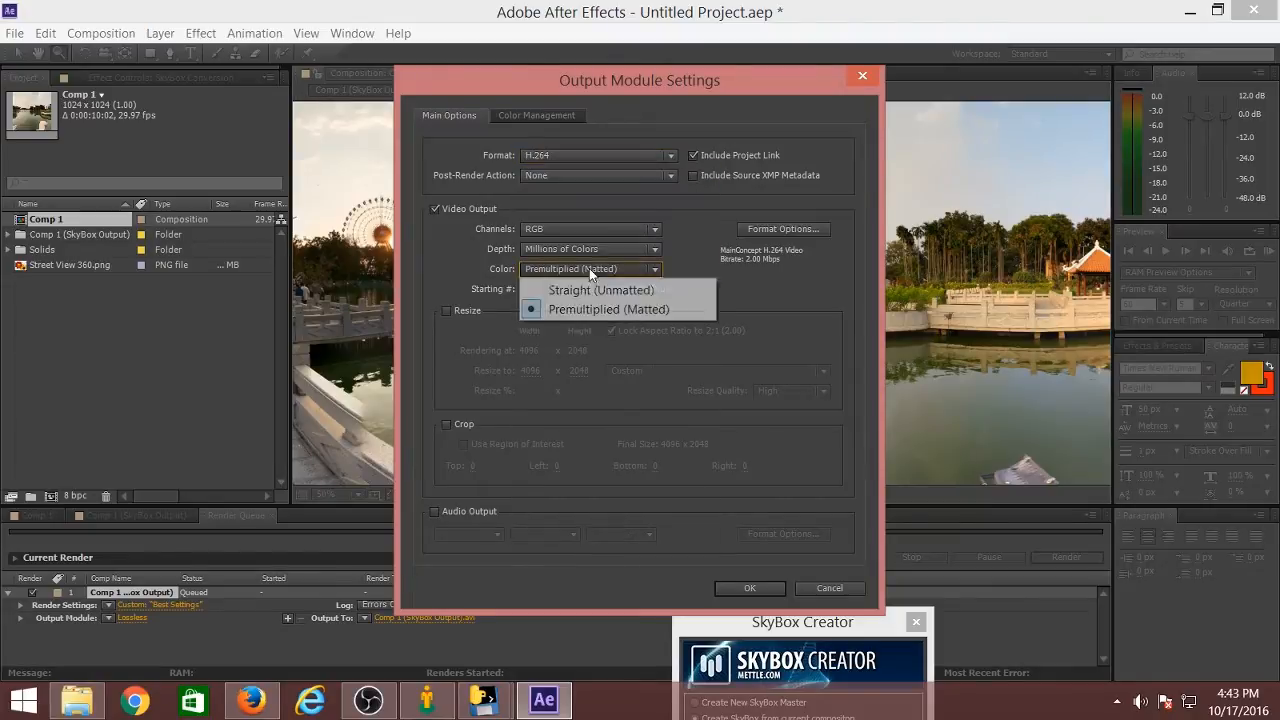
left_click(788, 229)
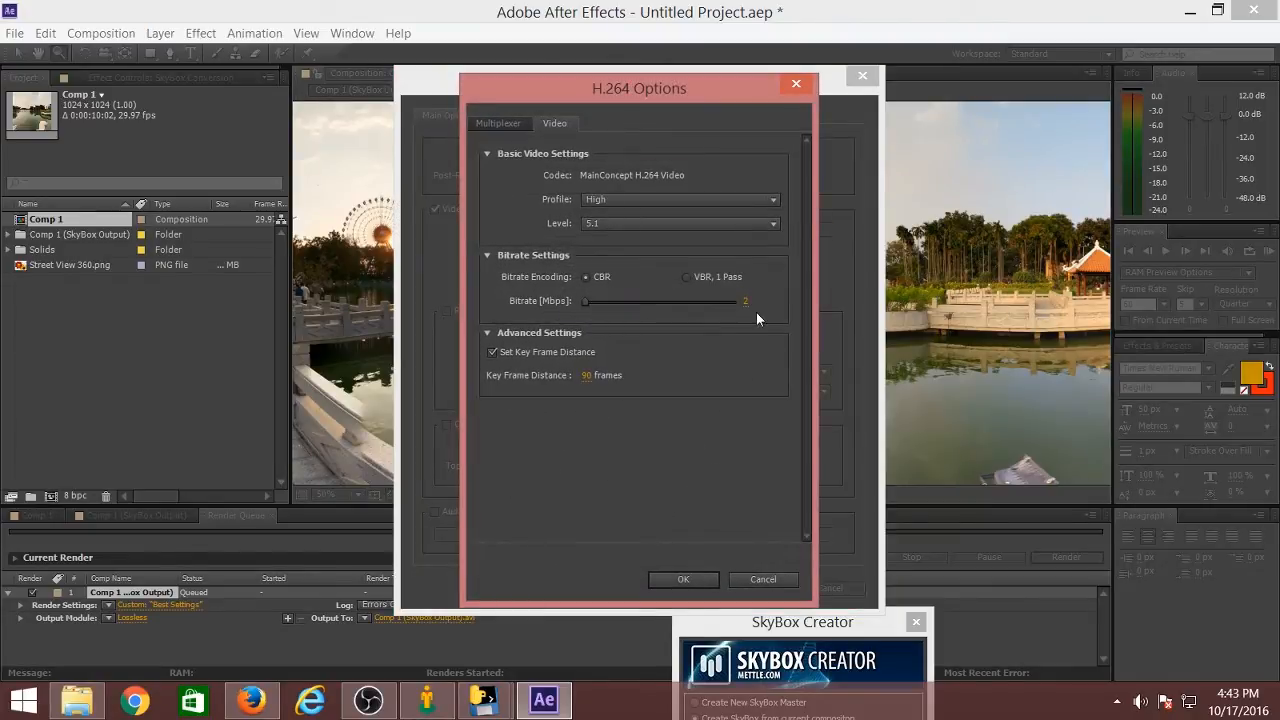
left_click(696, 577)
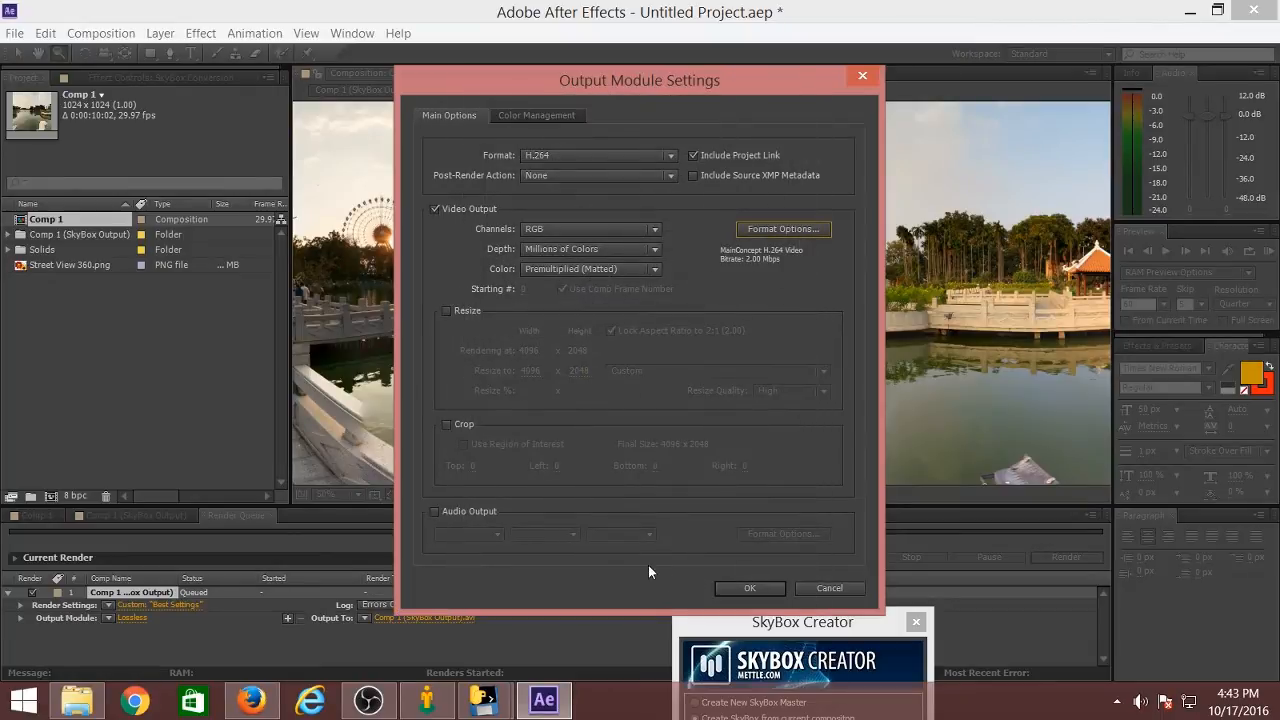
left_click(745, 588)
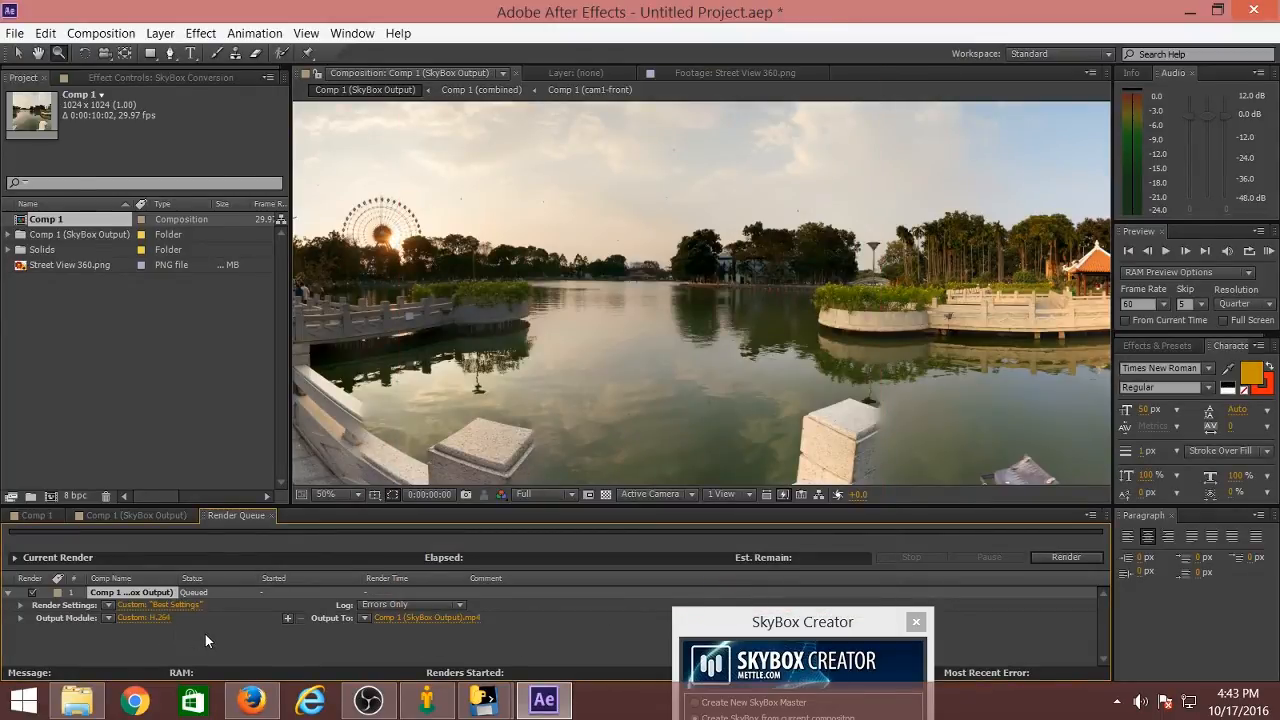
Set the render's output location to Downloads > streetview 360 > Output, keeping the file name Comp 1 (SkyBox Output).mp4
left_click(461, 617)
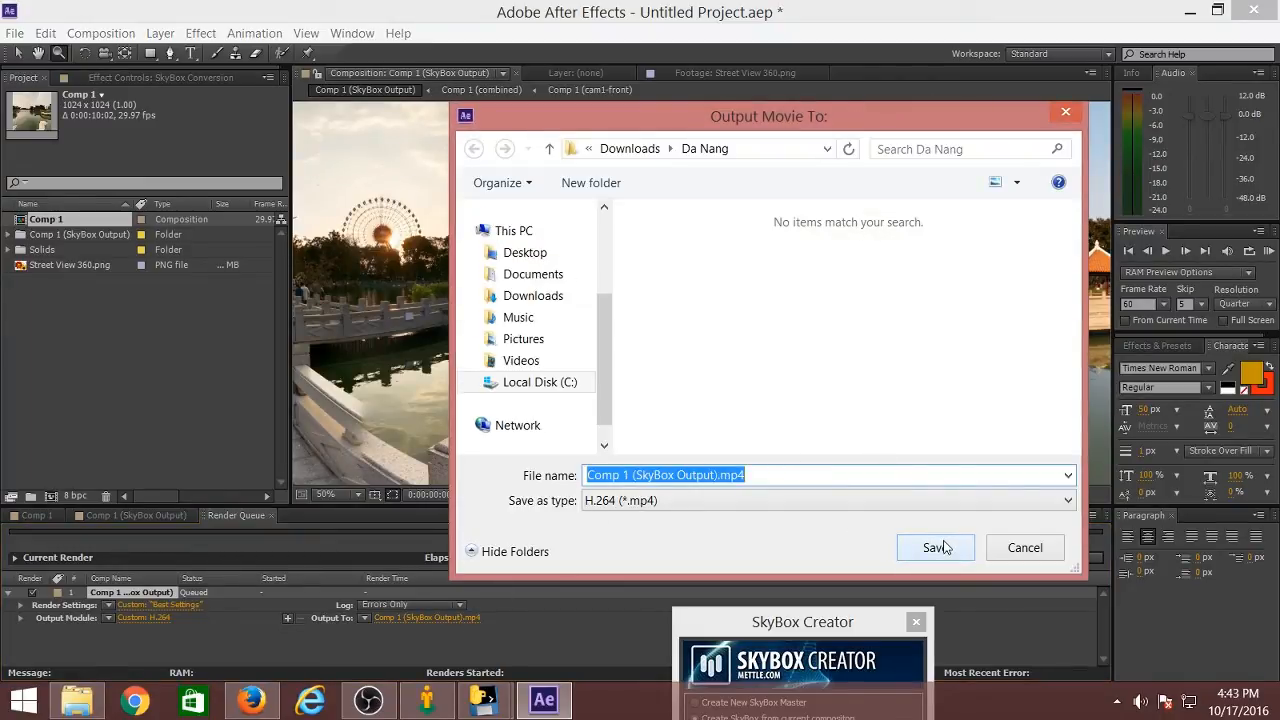
left_click(937, 552)
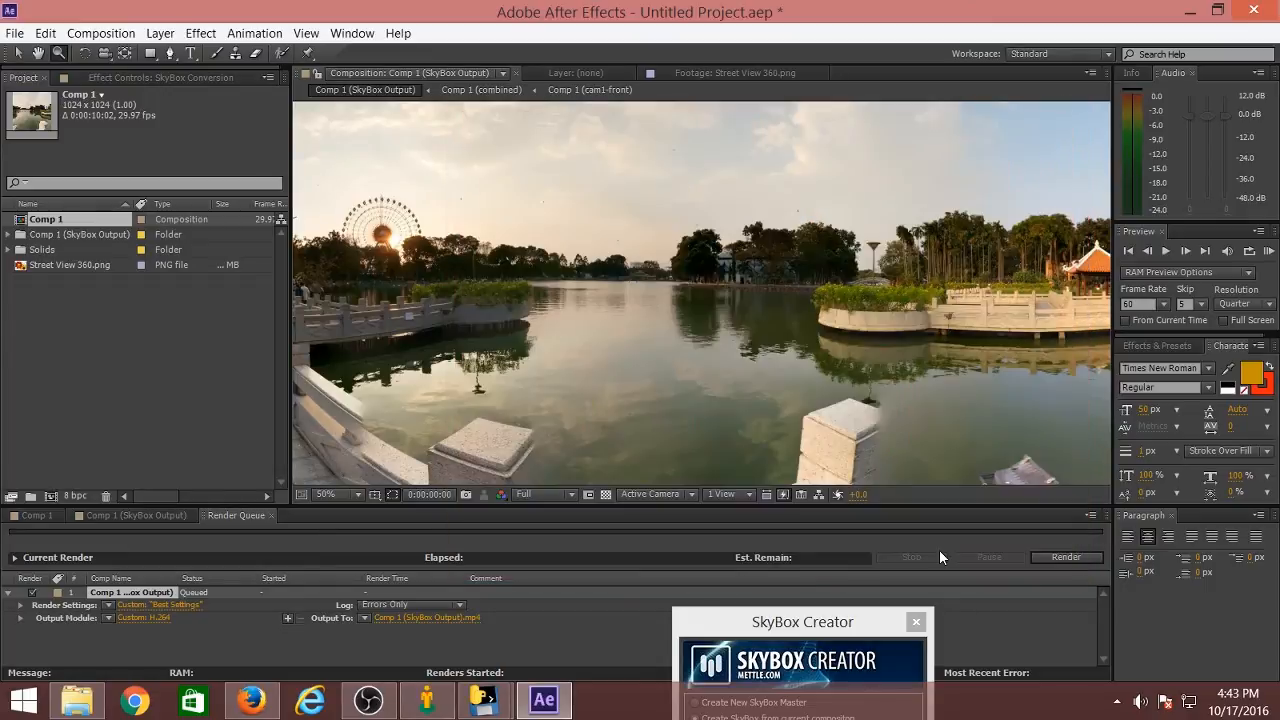
left_click(446, 617)
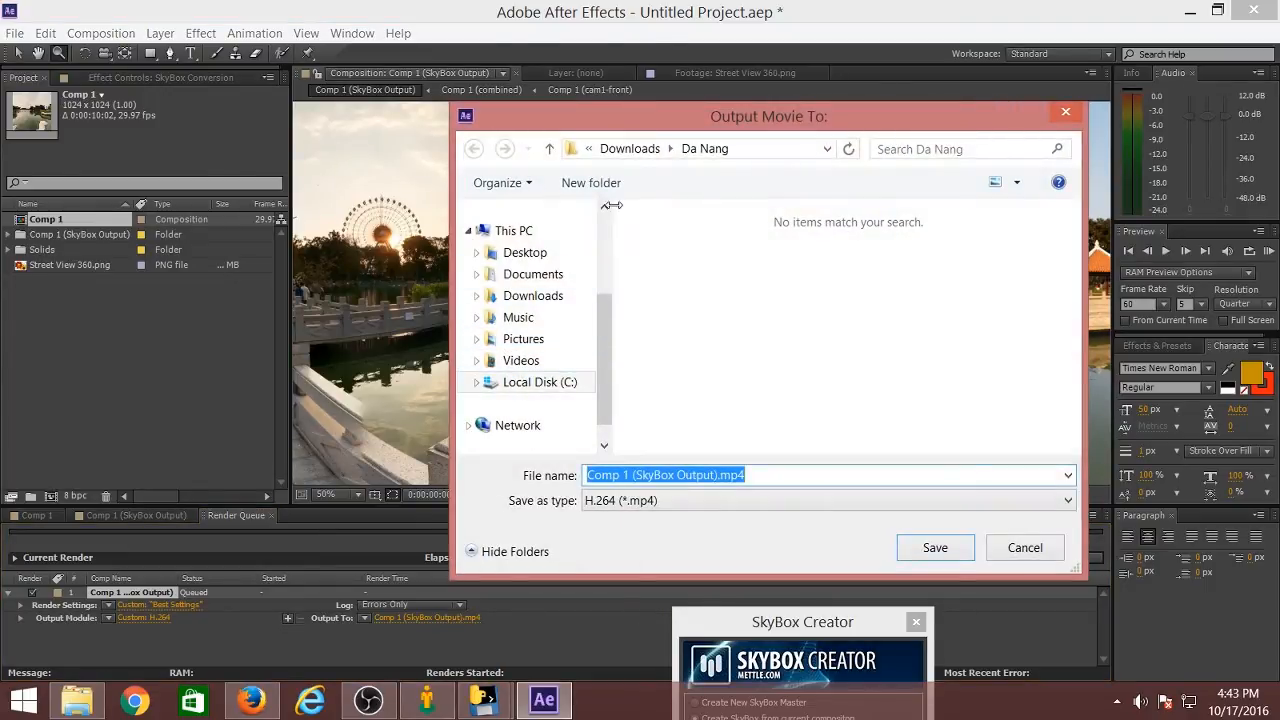
left_click(636, 149)
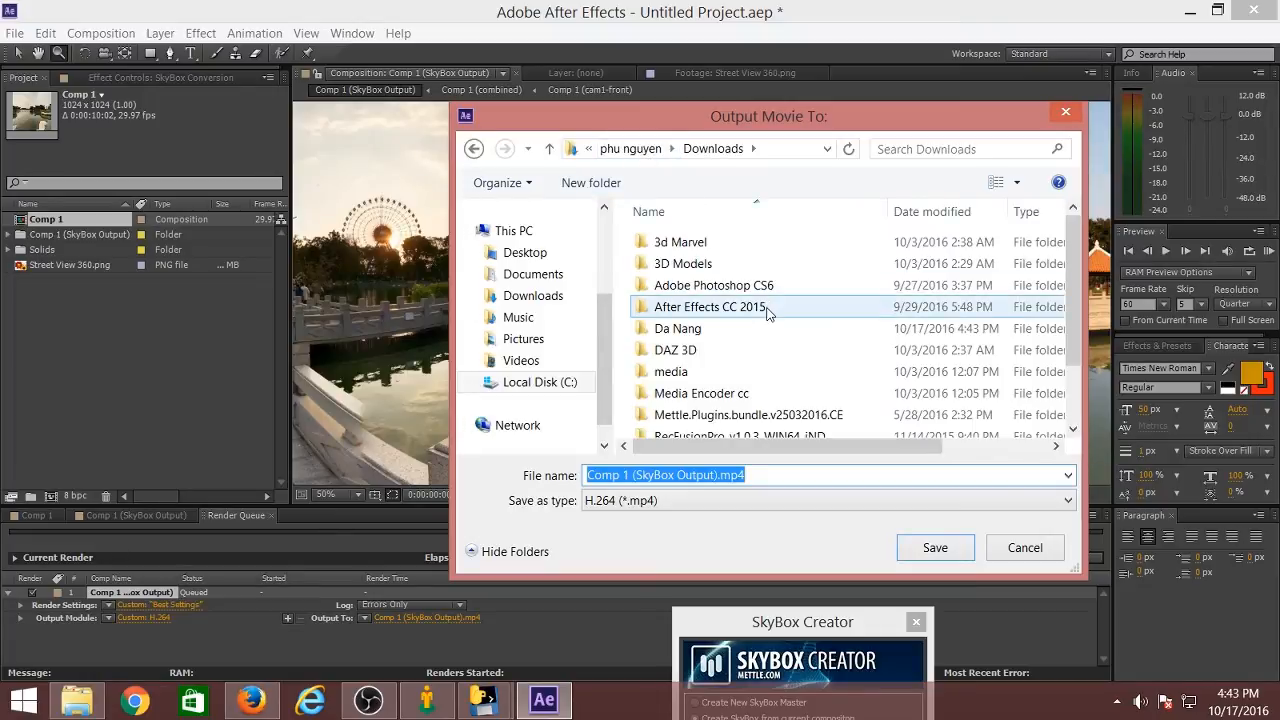
scroll(1076, 413, "down", 1)
scroll(1076, 413, "down", 1)
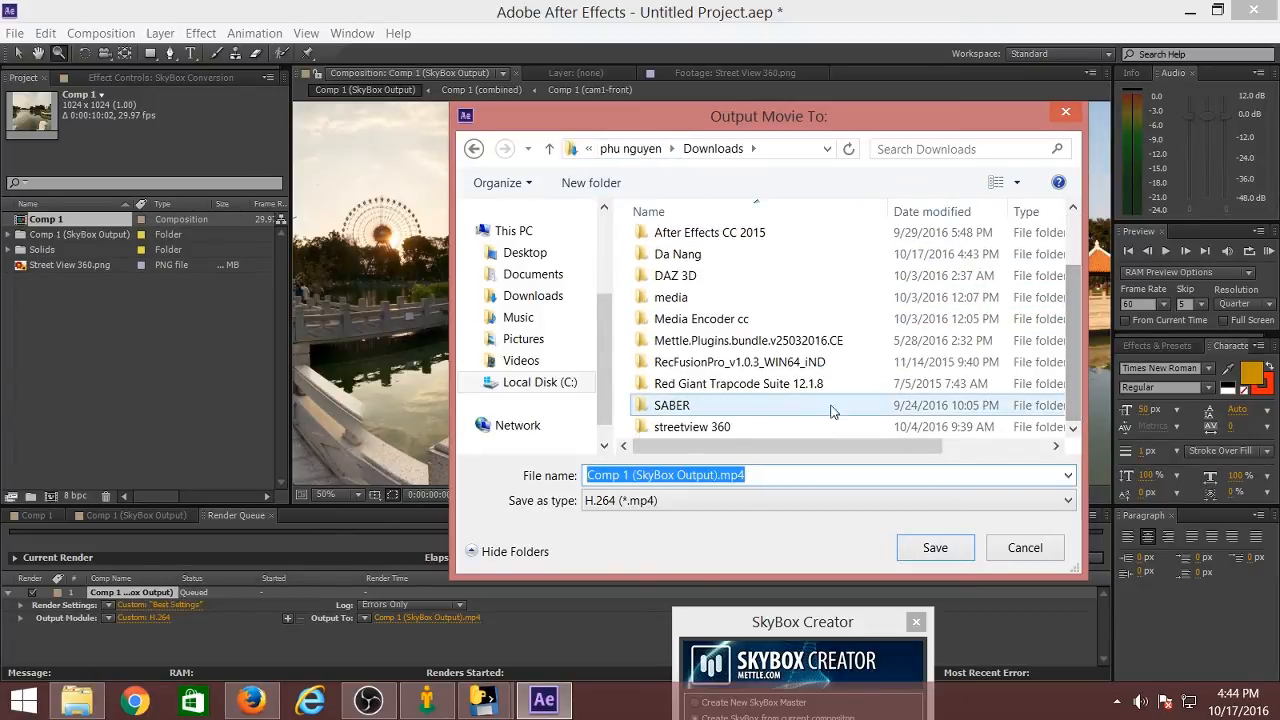
double_click(714, 428)
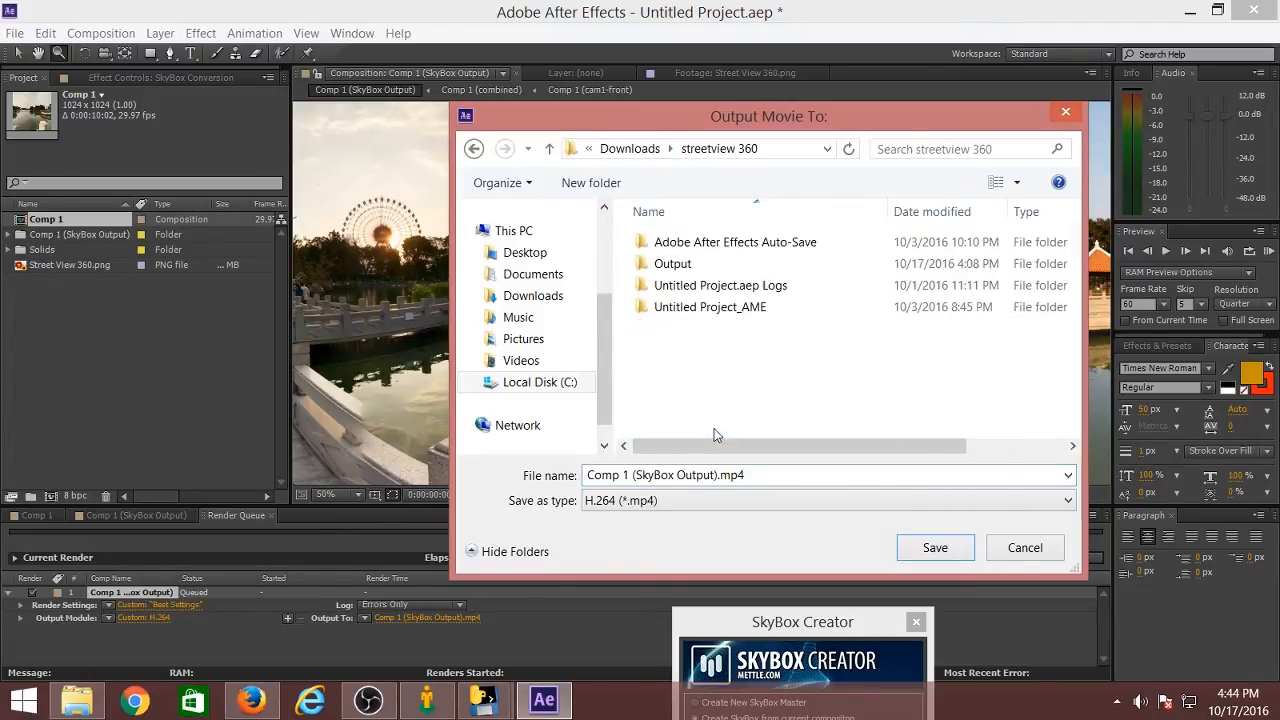
double_click(686, 265)
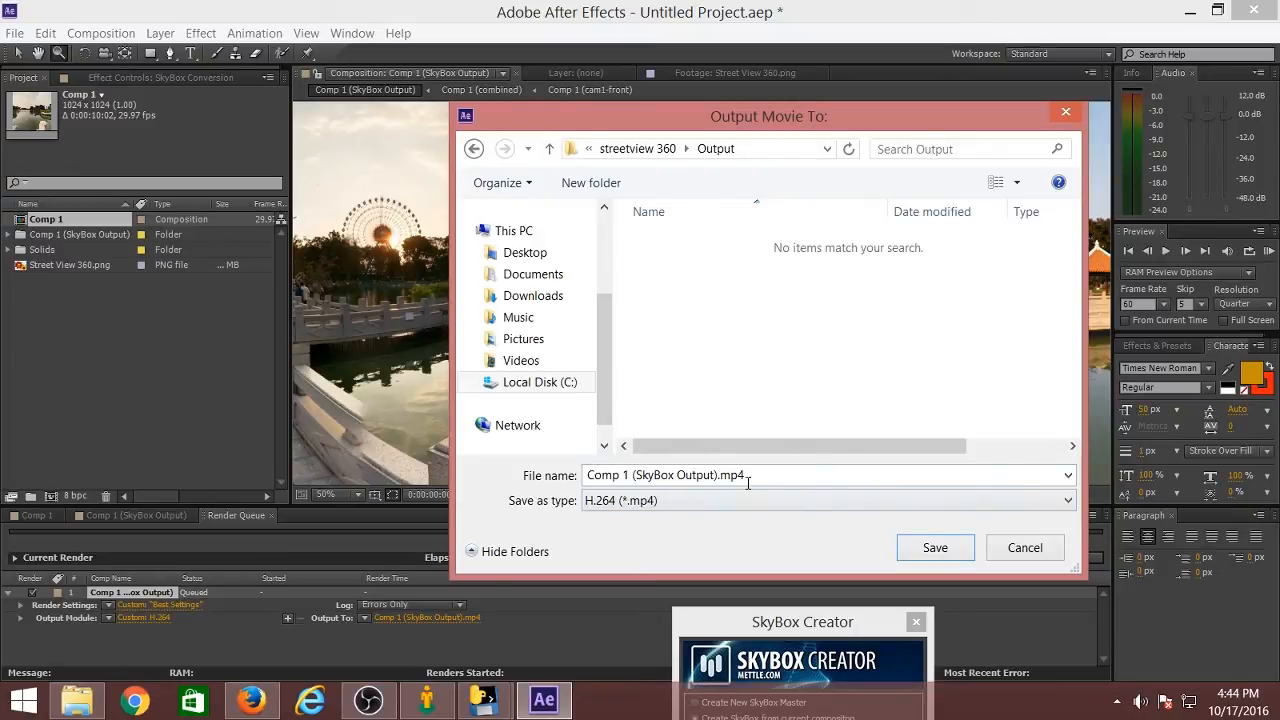
left_click(932, 547)
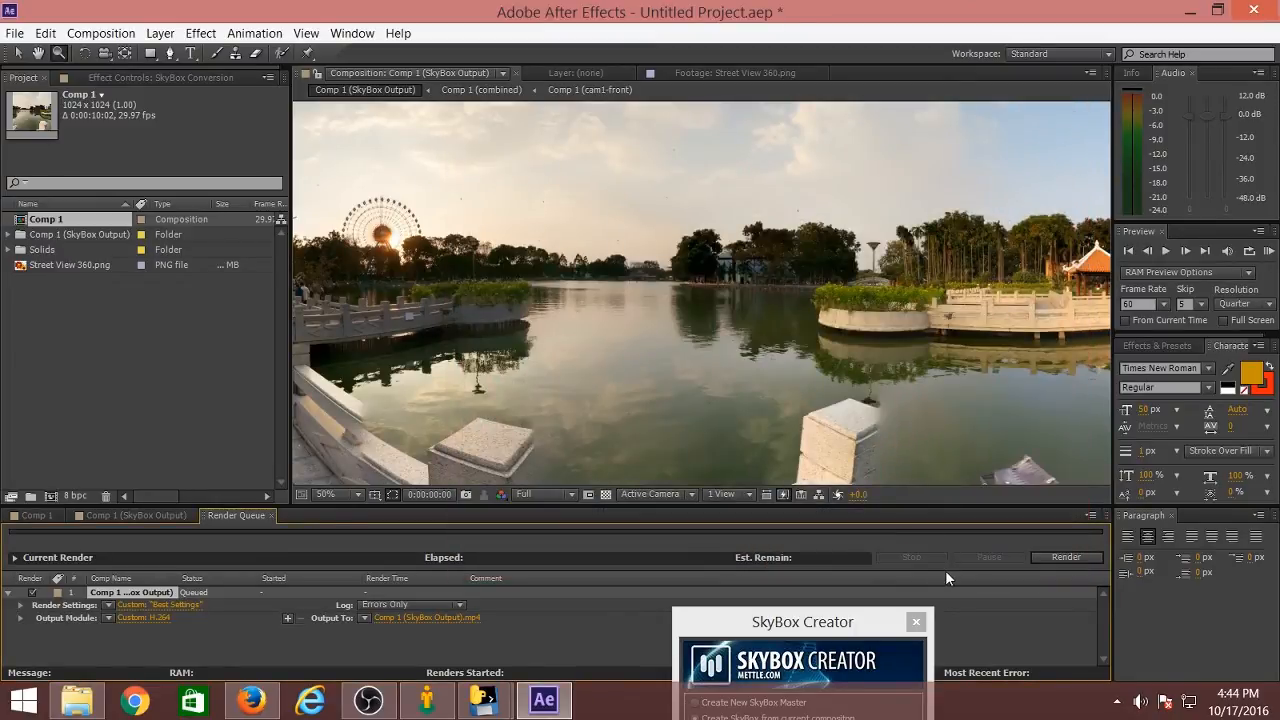
Move the SkyBox Creator window clear of the render queue, render Comp 1 (SkyBox Output), and bring the window back over the composition
left_click_drag(855, 624, 758, 658)
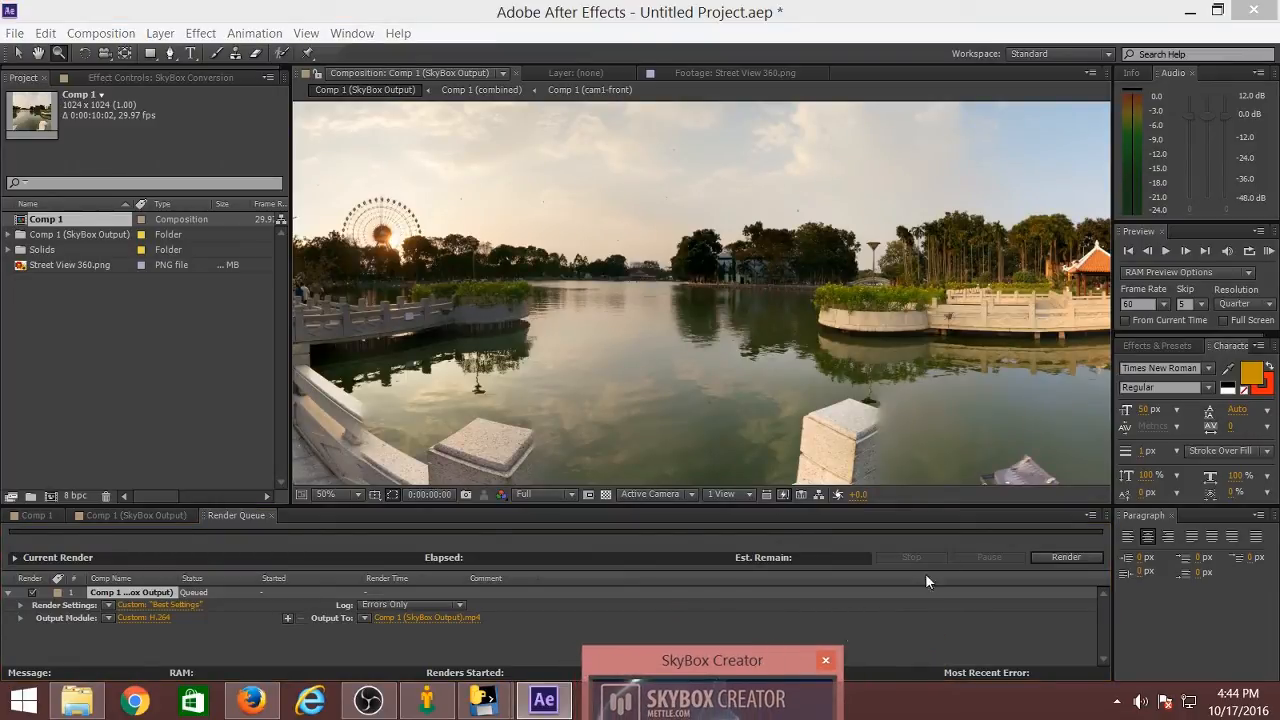
left_click(1068, 556)
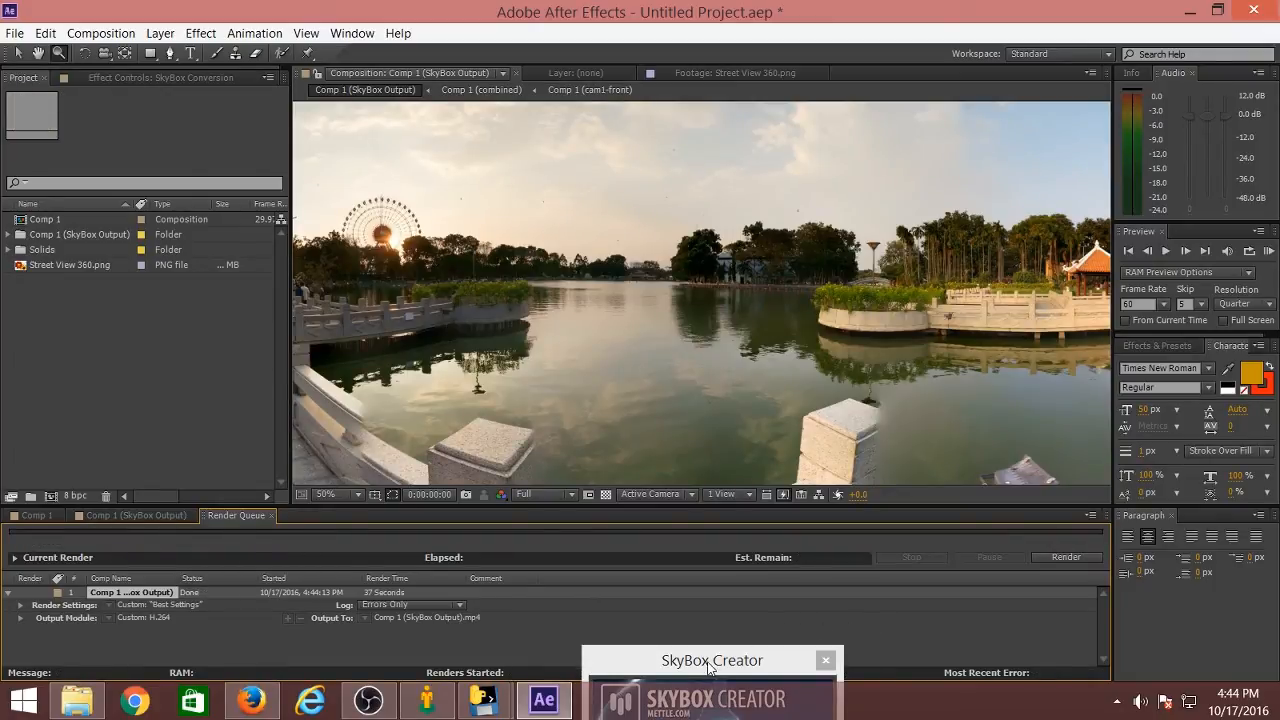
left_click_drag(708, 668, 840, 299)
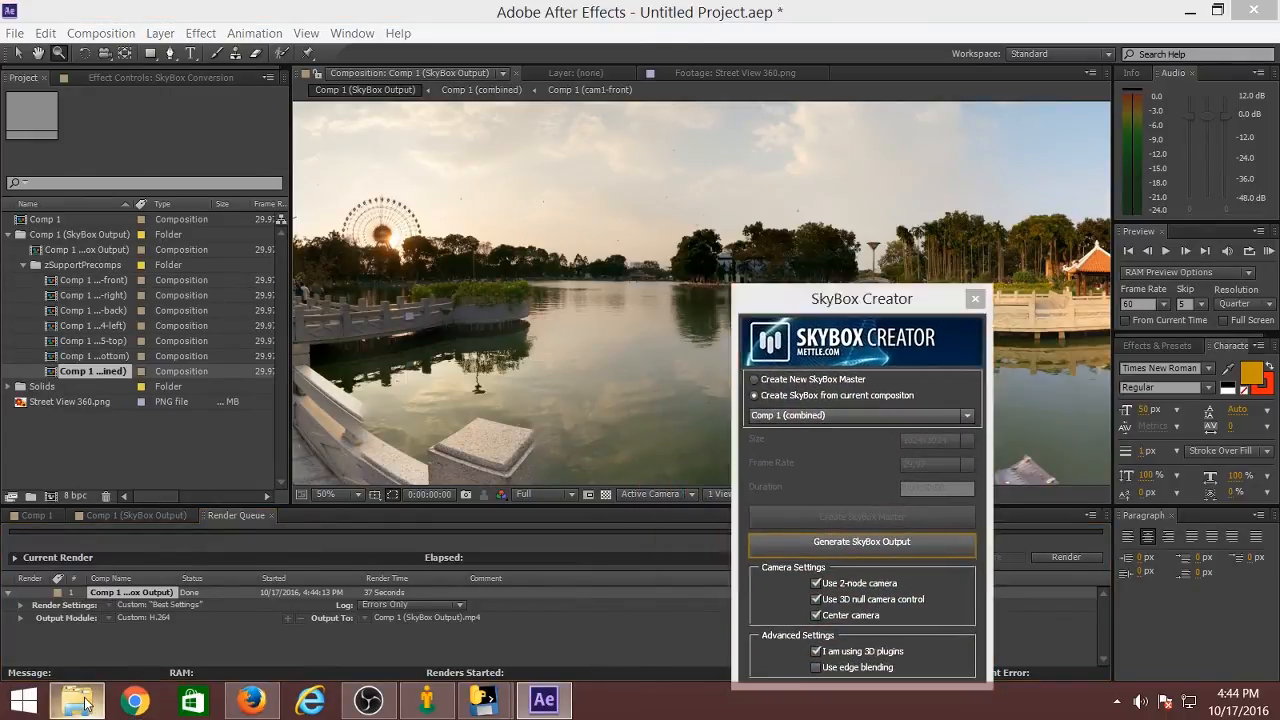
Switch to File Explorer and locate the rendered Comp 1 (SkyBox Output).mp4 in Downloads > streetview 360 > Output
left_click(77, 700)
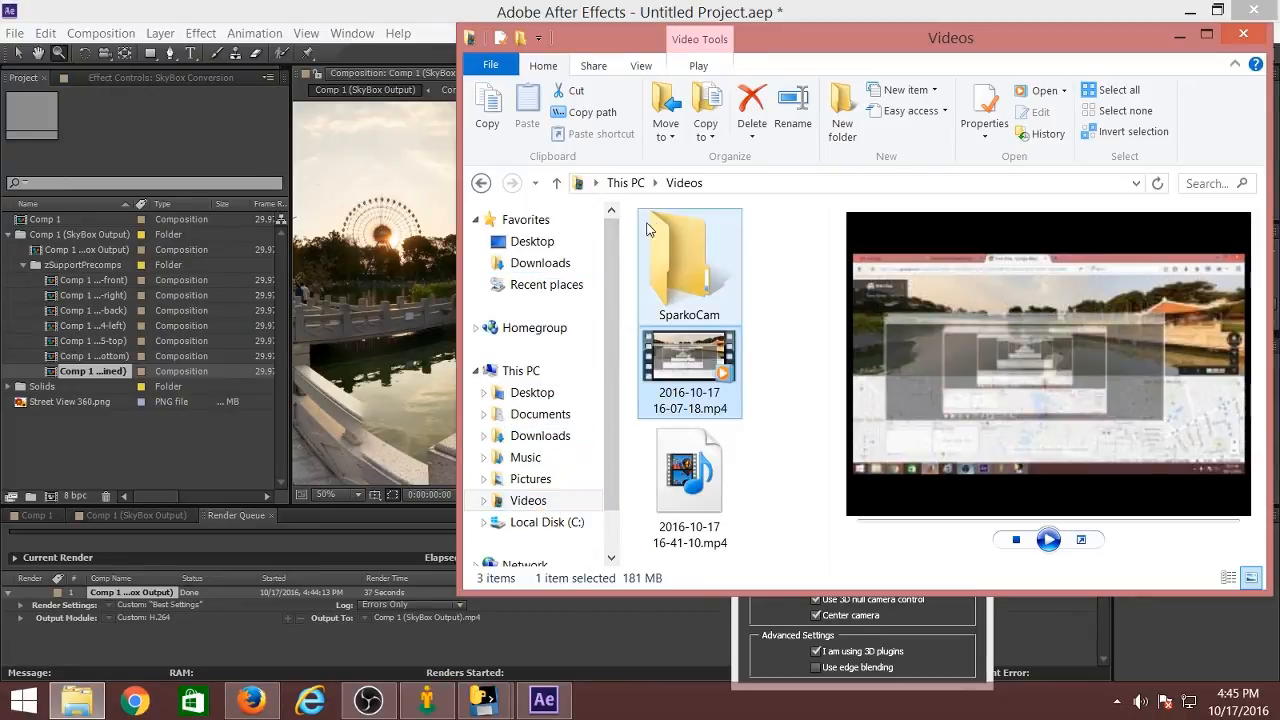
left_click(540, 436)
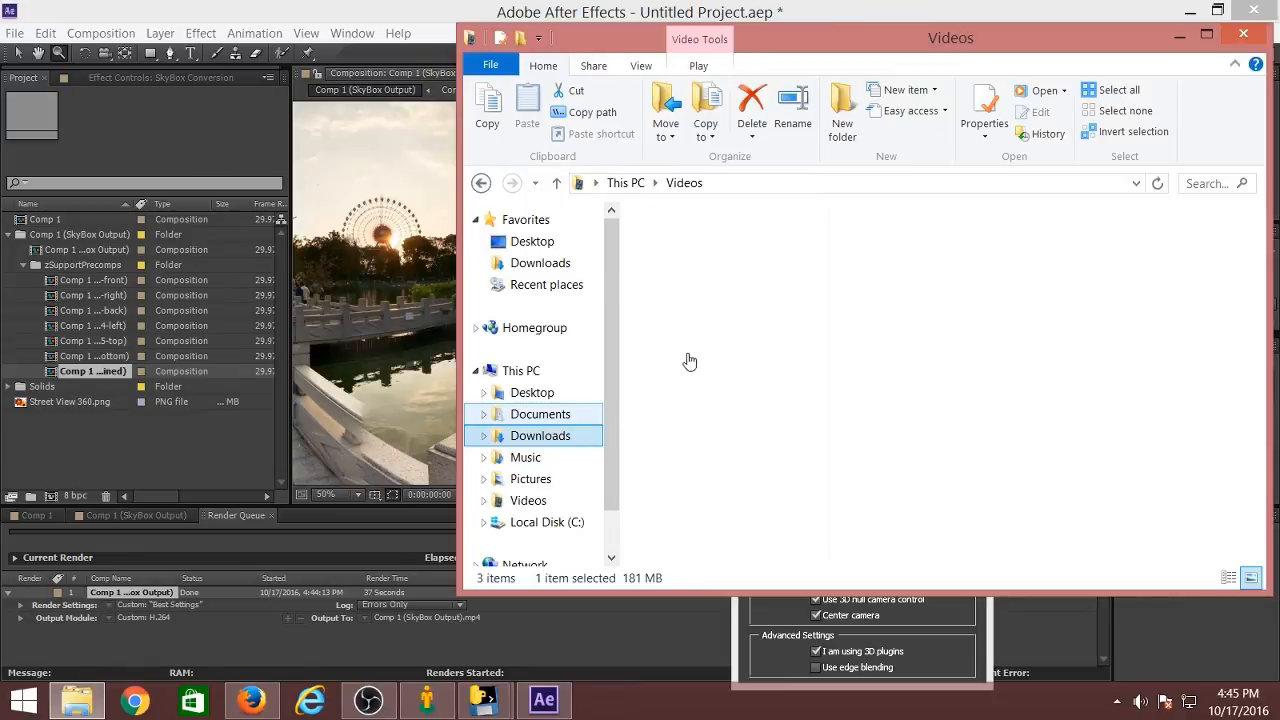
left_click(730, 467)
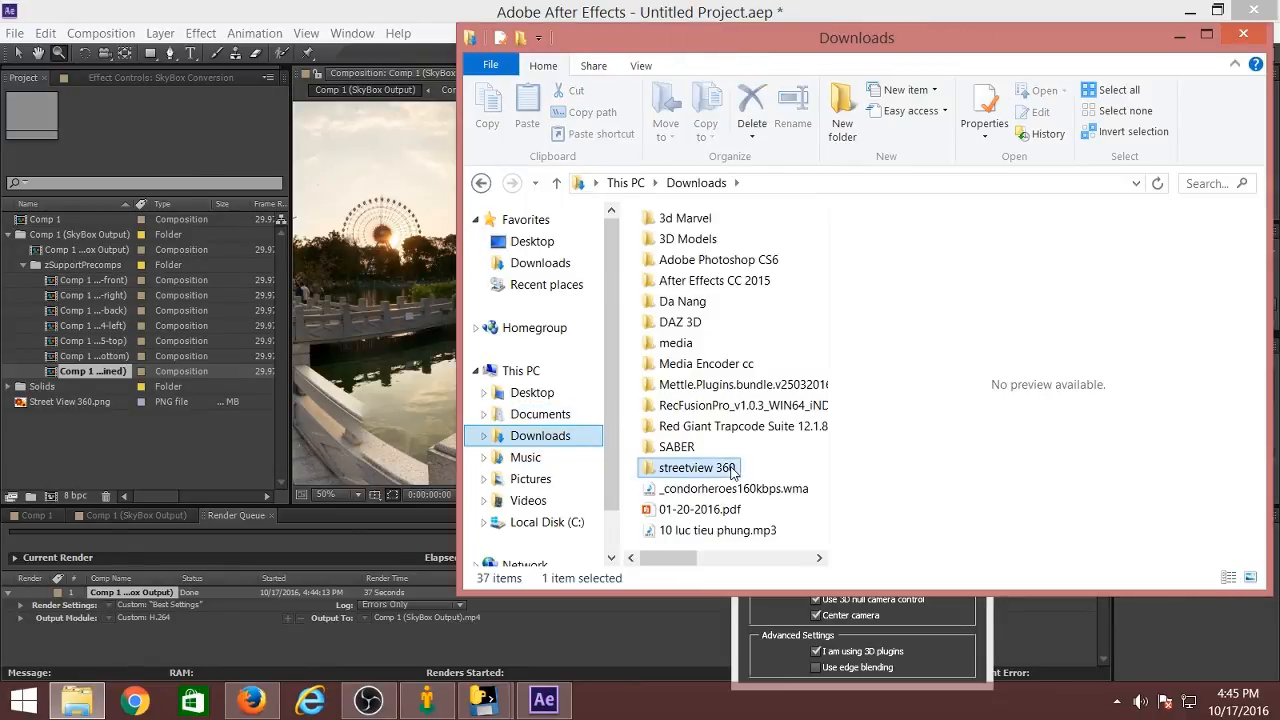
double_click(730, 467)
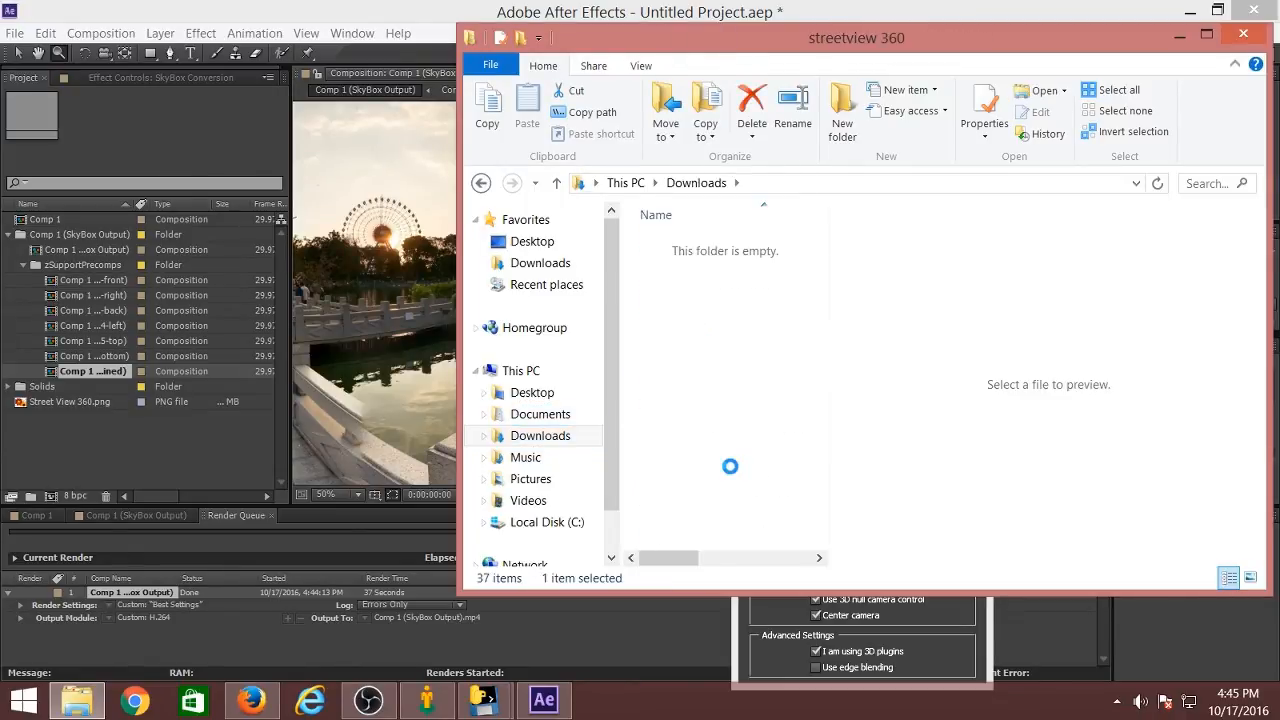
double_click(682, 267)
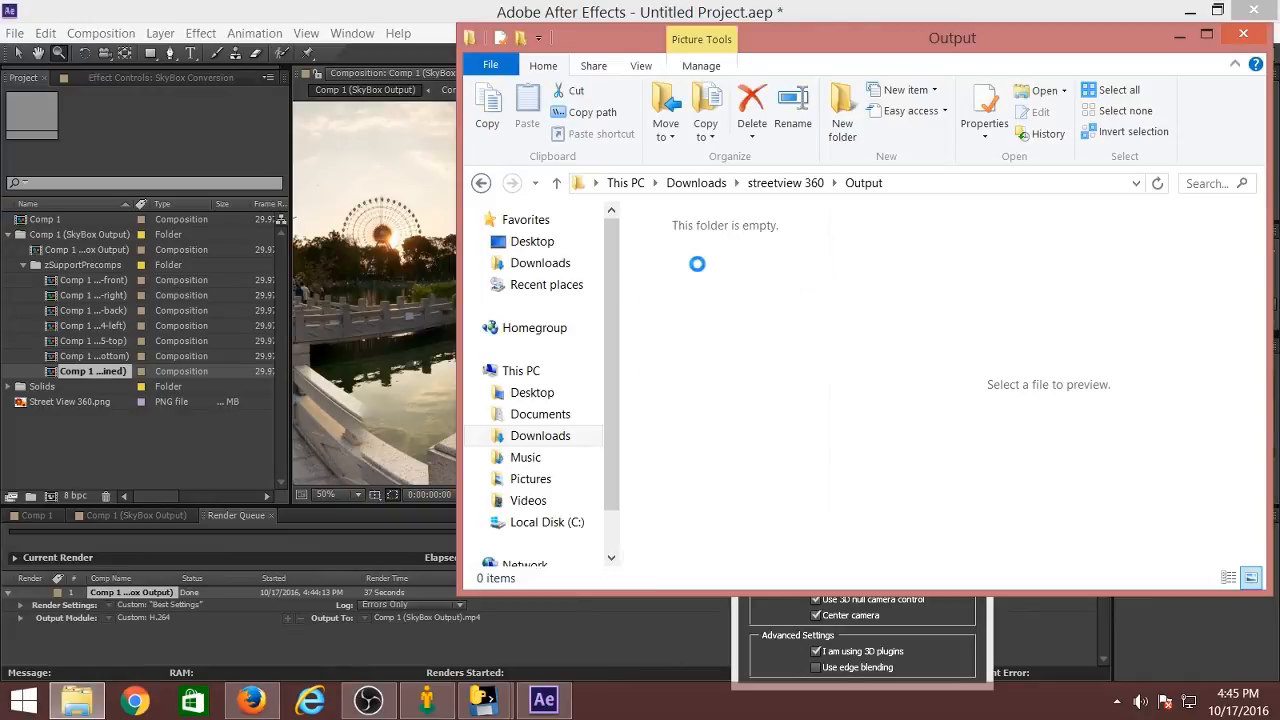
left_click_drag(820, 255, 812, 527)
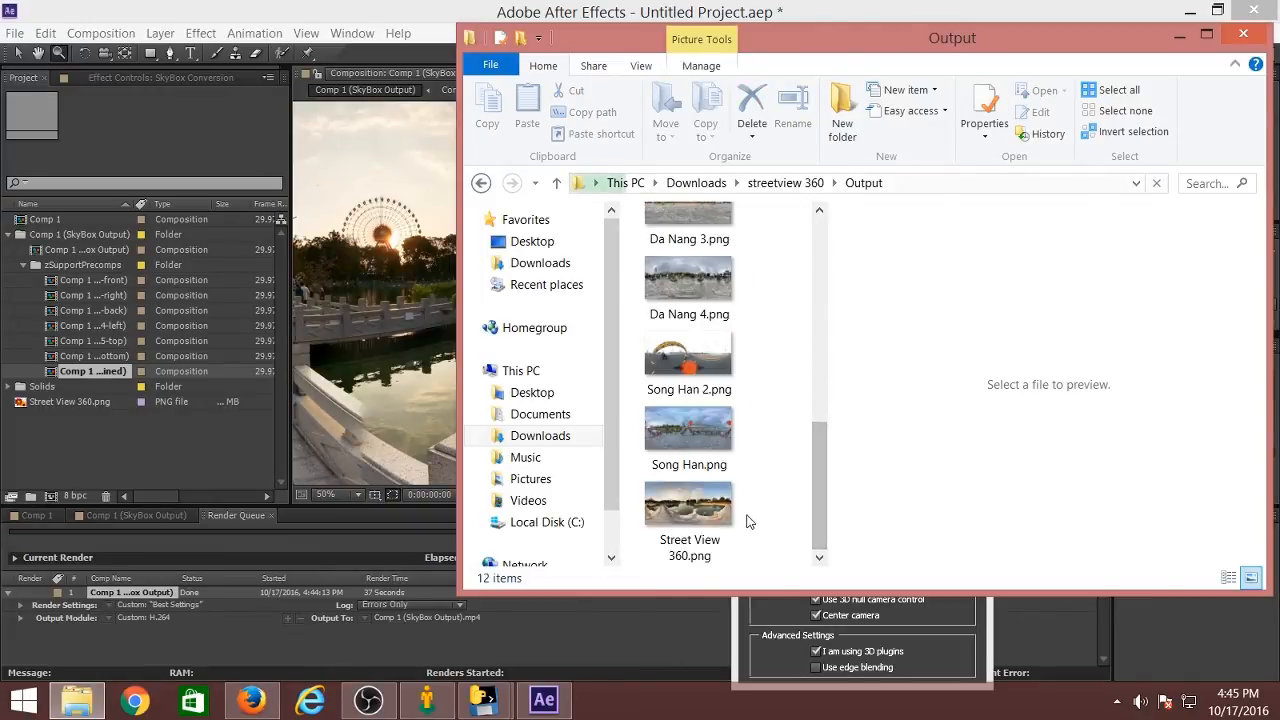
left_click_drag(820, 482, 831, 357)
left_click(706, 492)
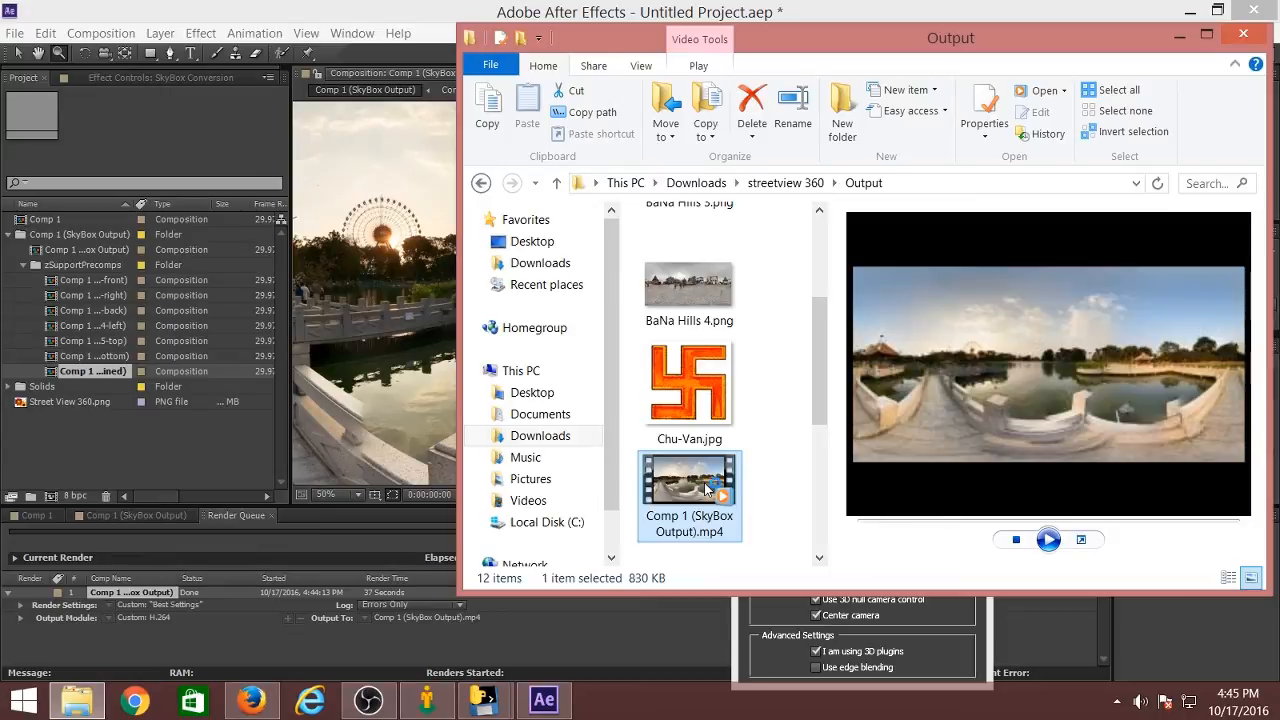
Play the rendered Comp 1 (SkyBox Output).mp4 enlarged, replay it, and close the video player
double_click(705, 488)
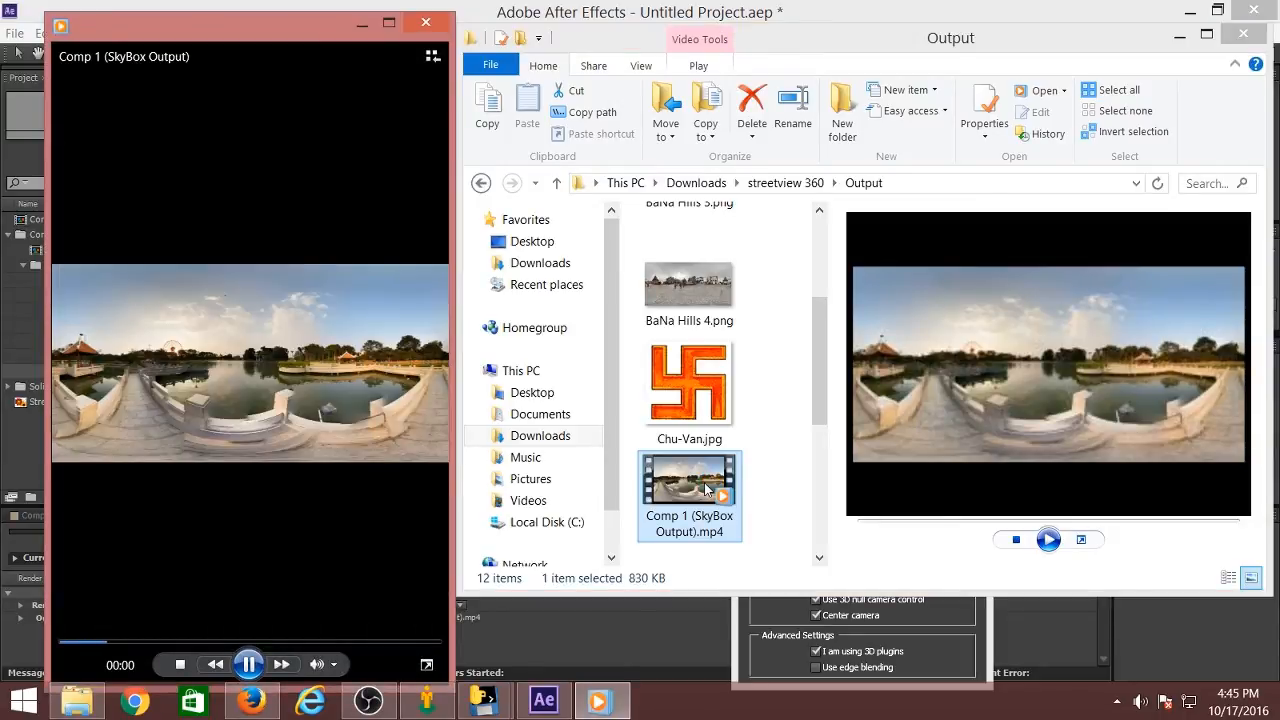
left_click(389, 23)
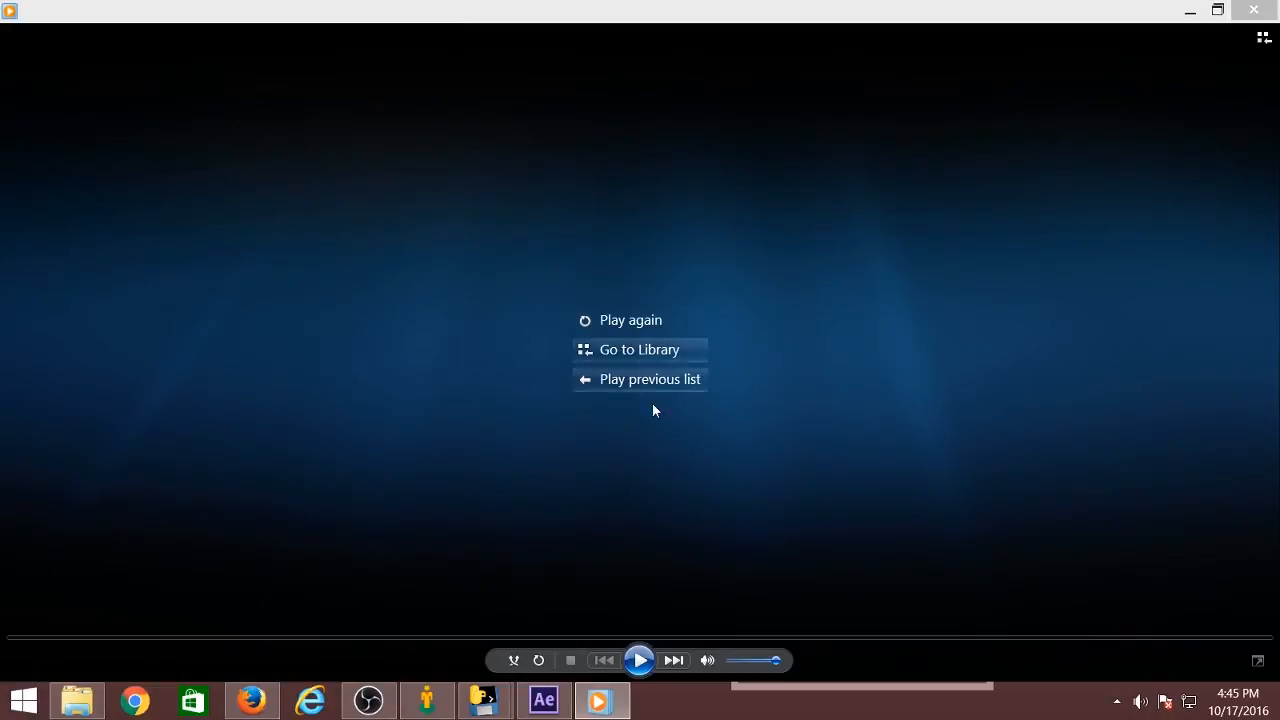
left_click(629, 322)
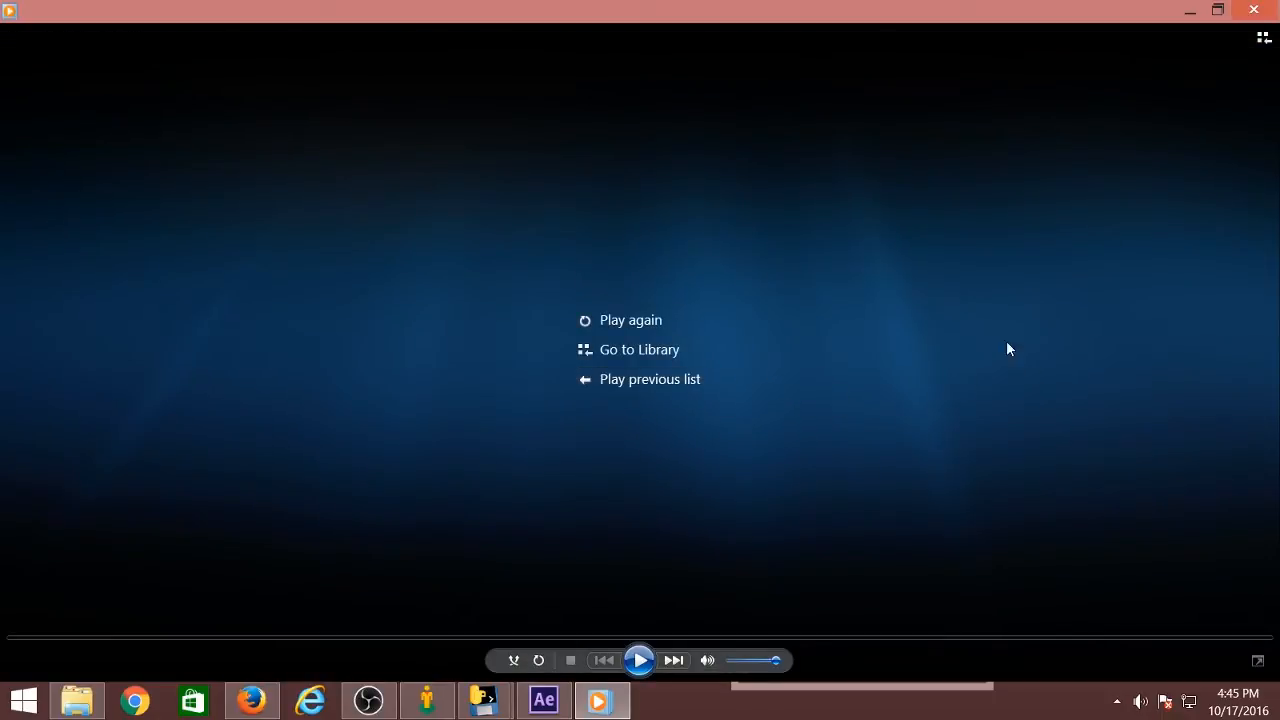
left_click(639, 660)
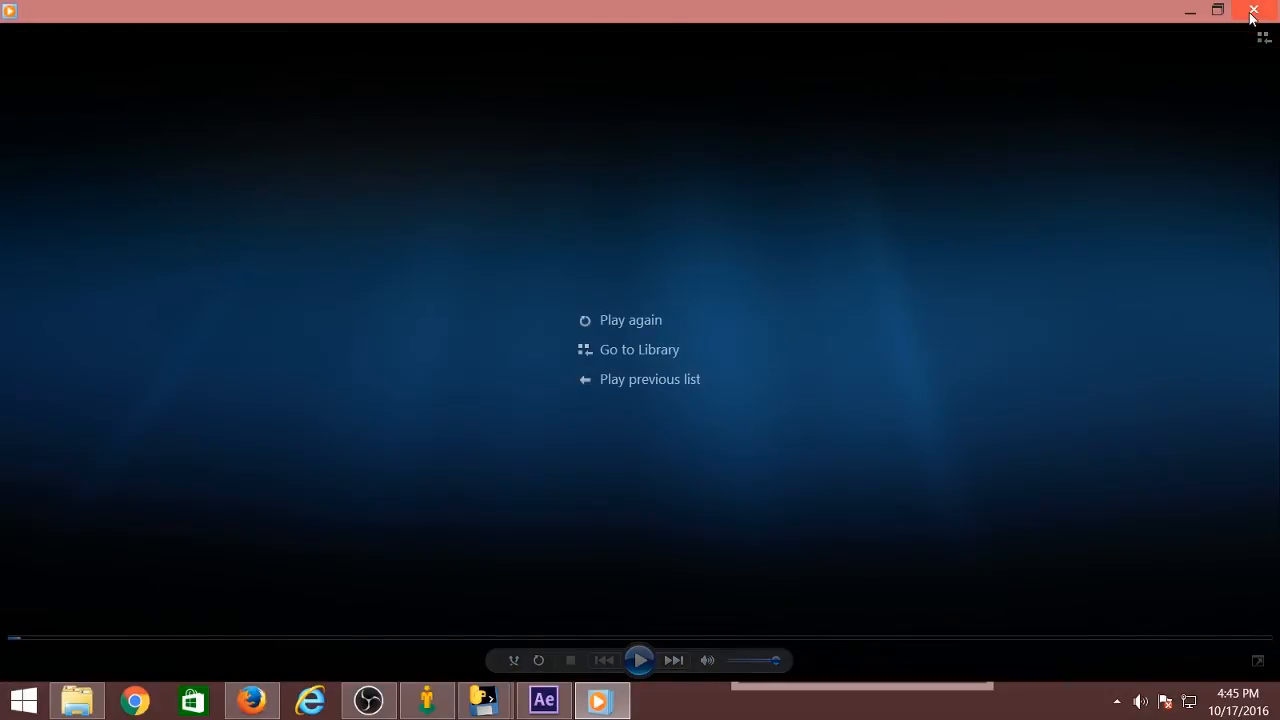
left_click(1252, 12)
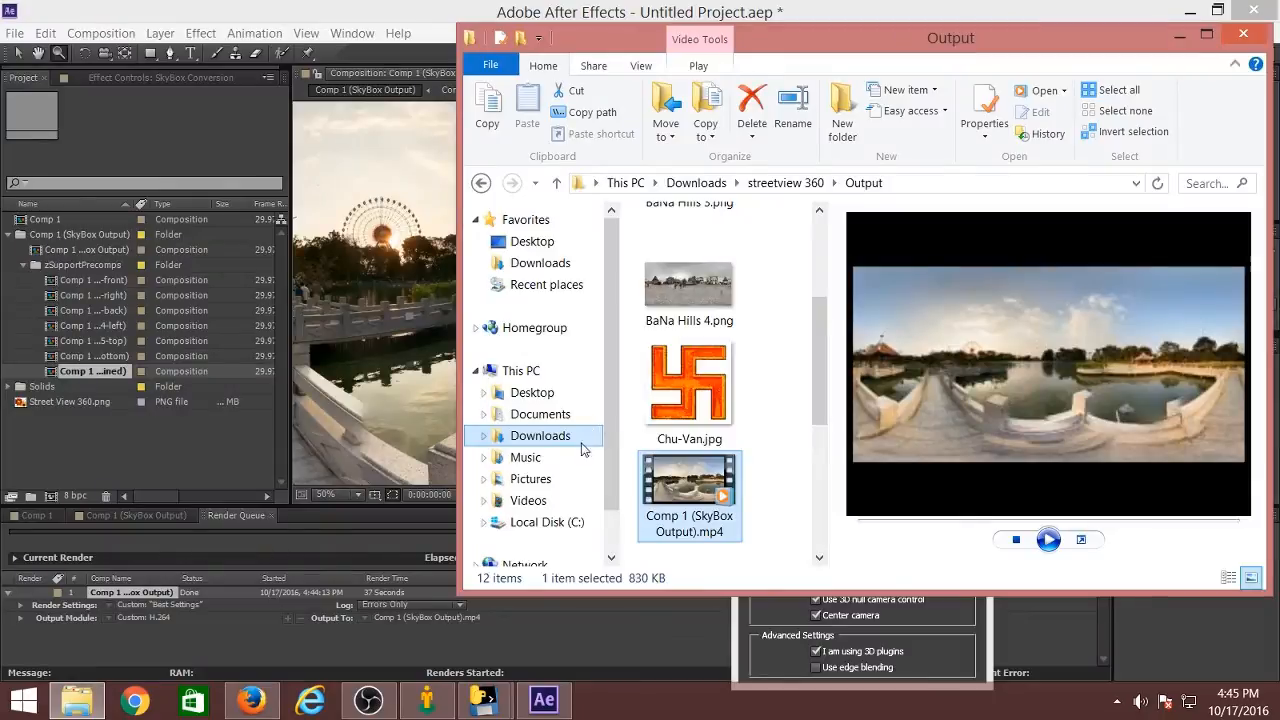
Maximize the Output folder window and switch to the Spatial Media Metadata Injector
left_click(1206, 38)
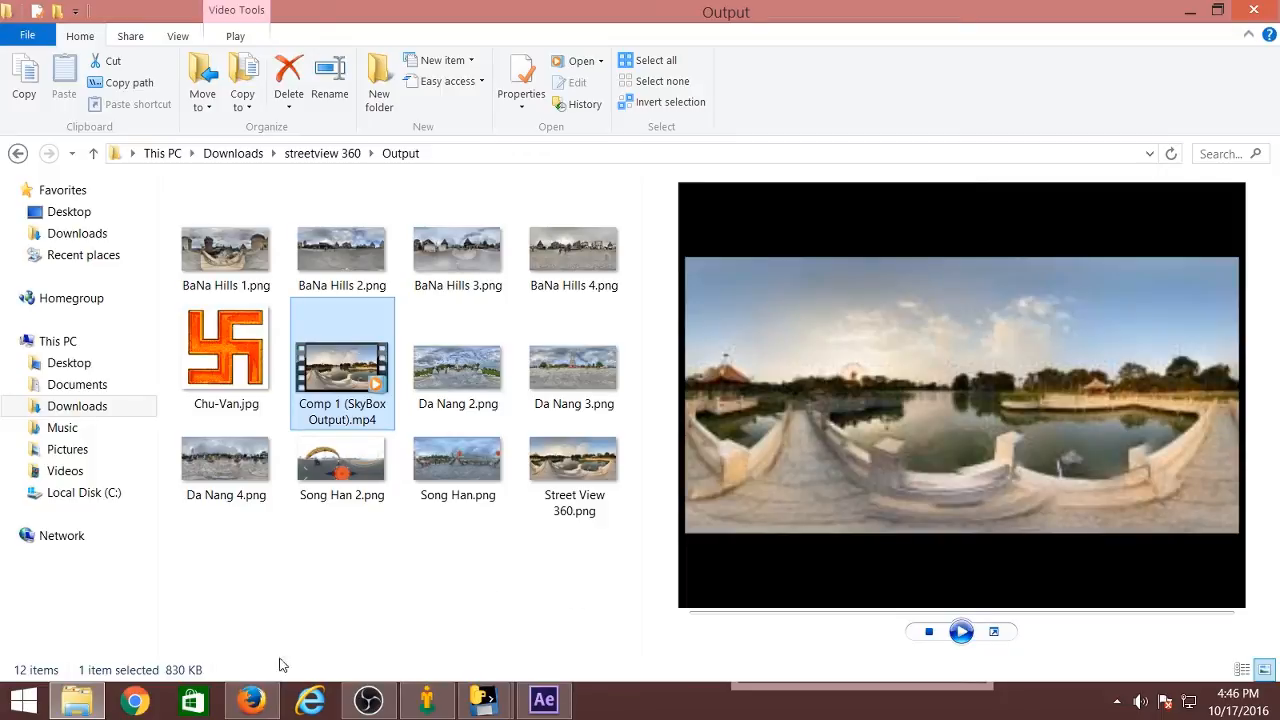
left_click(440, 698)
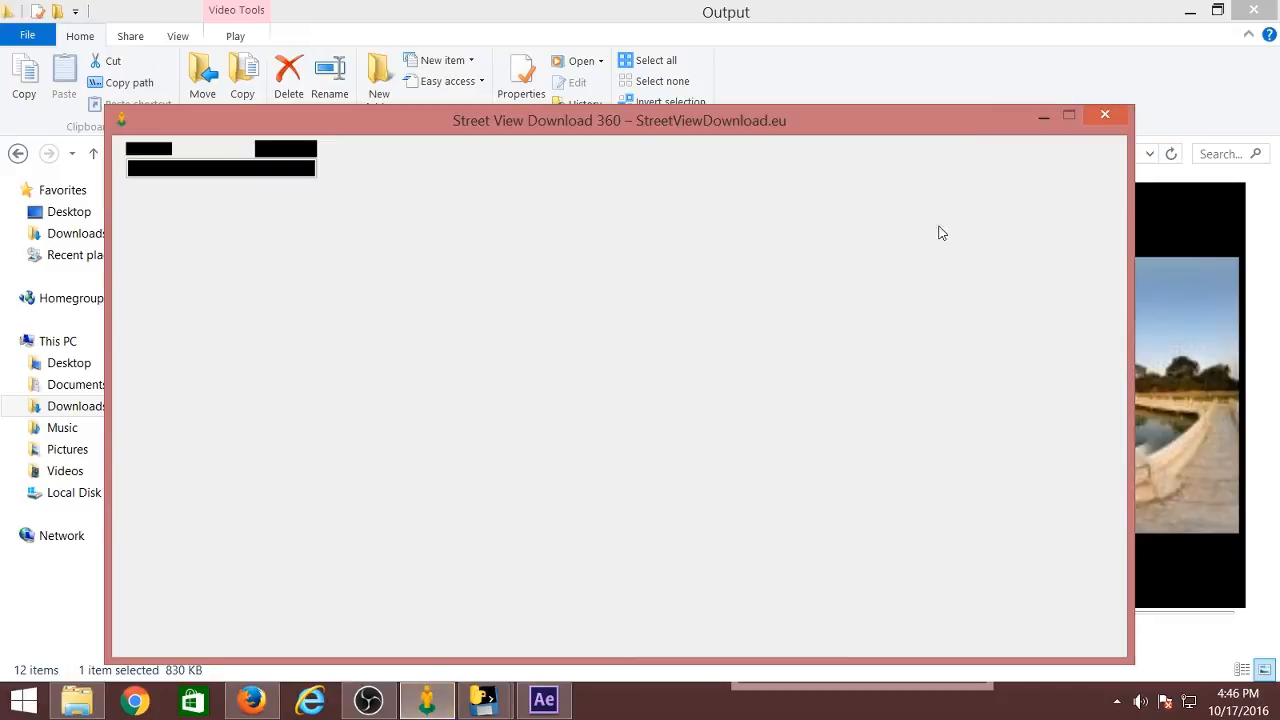
left_click(1074, 124)
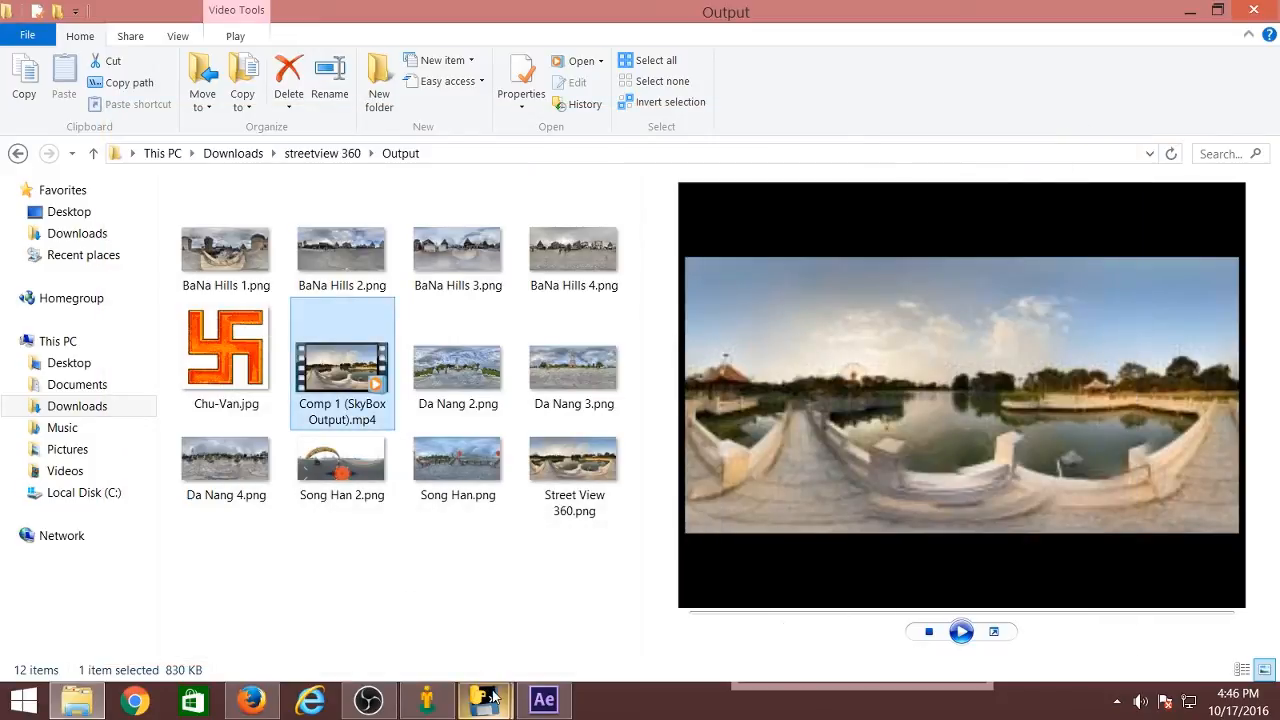
mouse_move(486, 698)
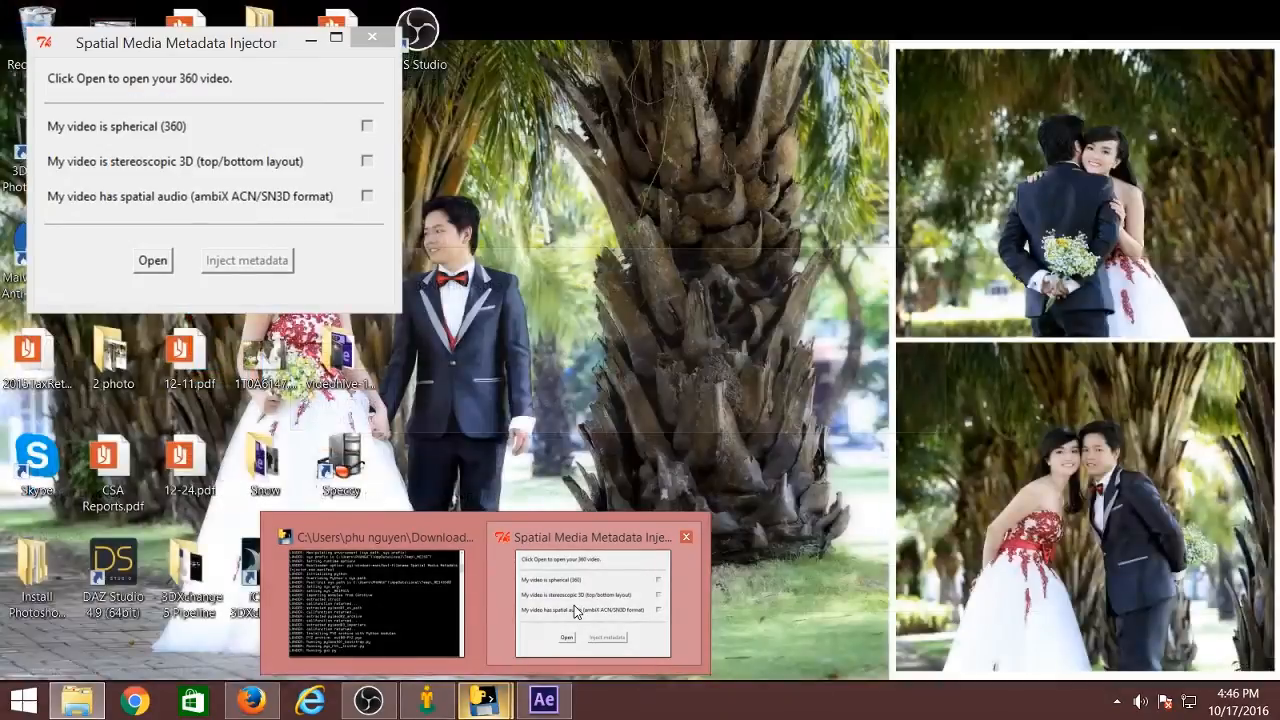
left_click(574, 608)
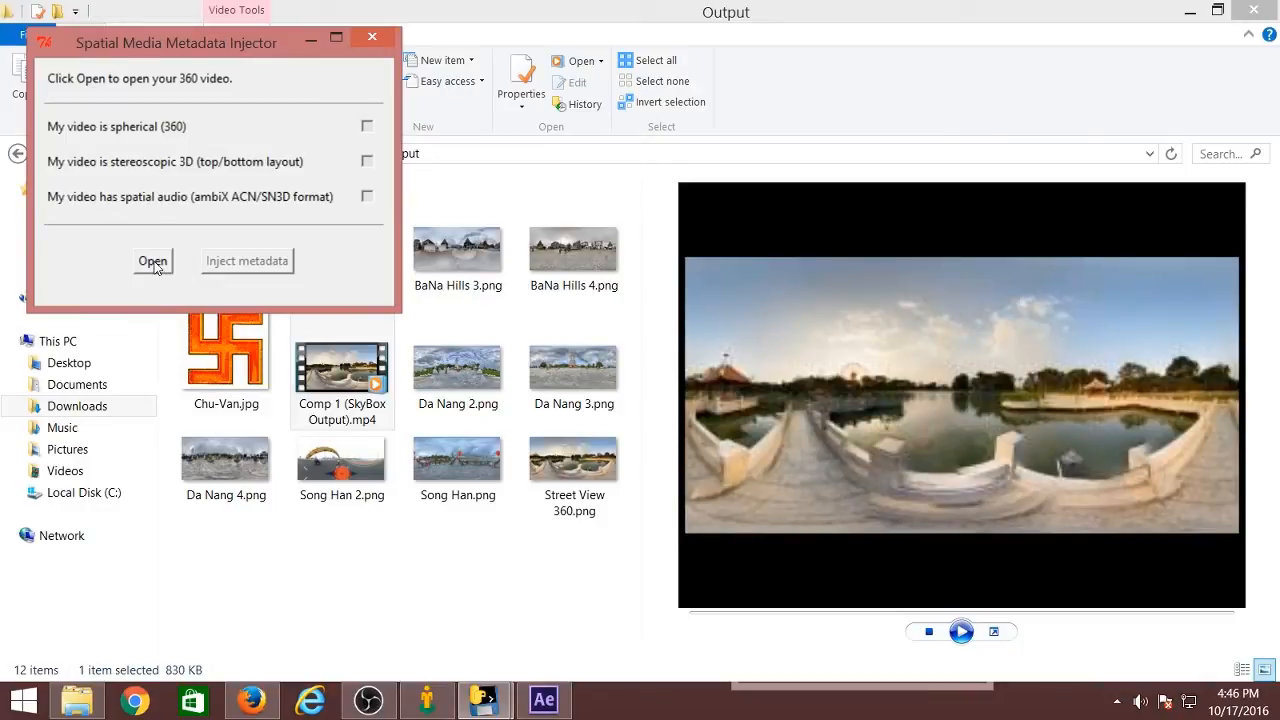
Load Comp 1 (SkyBox Output).mp4 from Downloads > streetview 360 > Output into the metadata injector
left_click(153, 262)
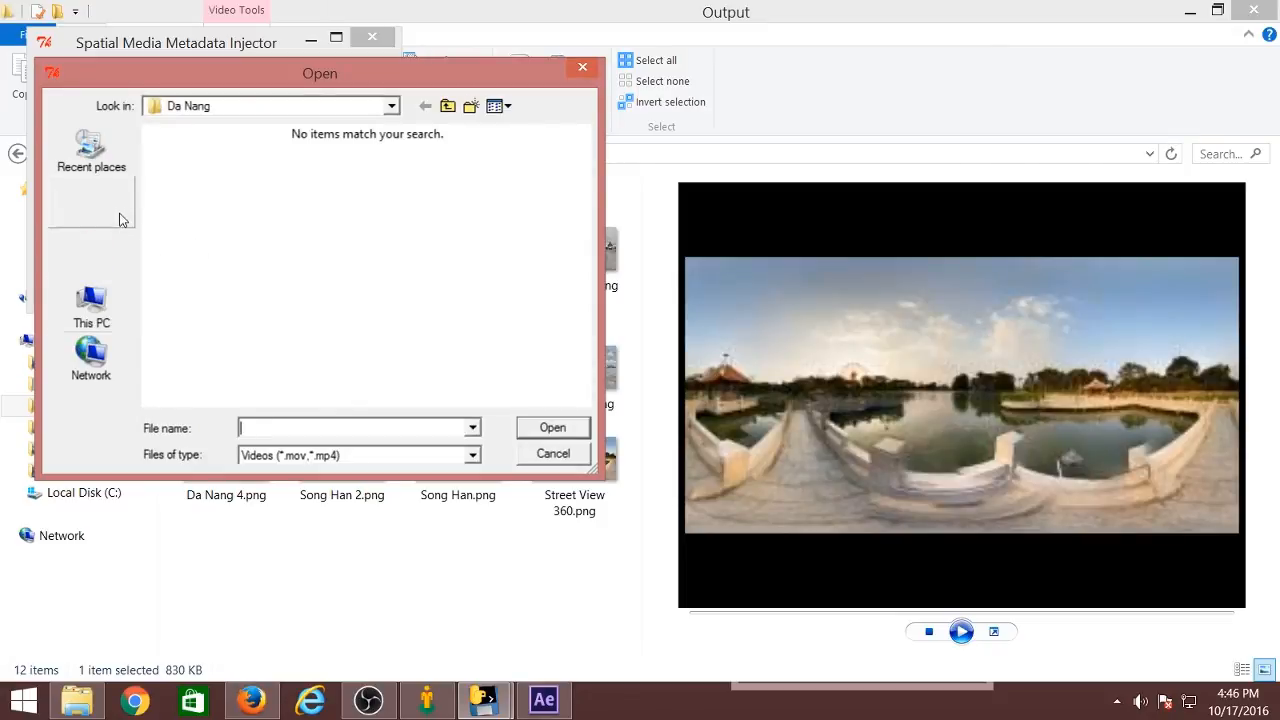
left_click(446, 108)
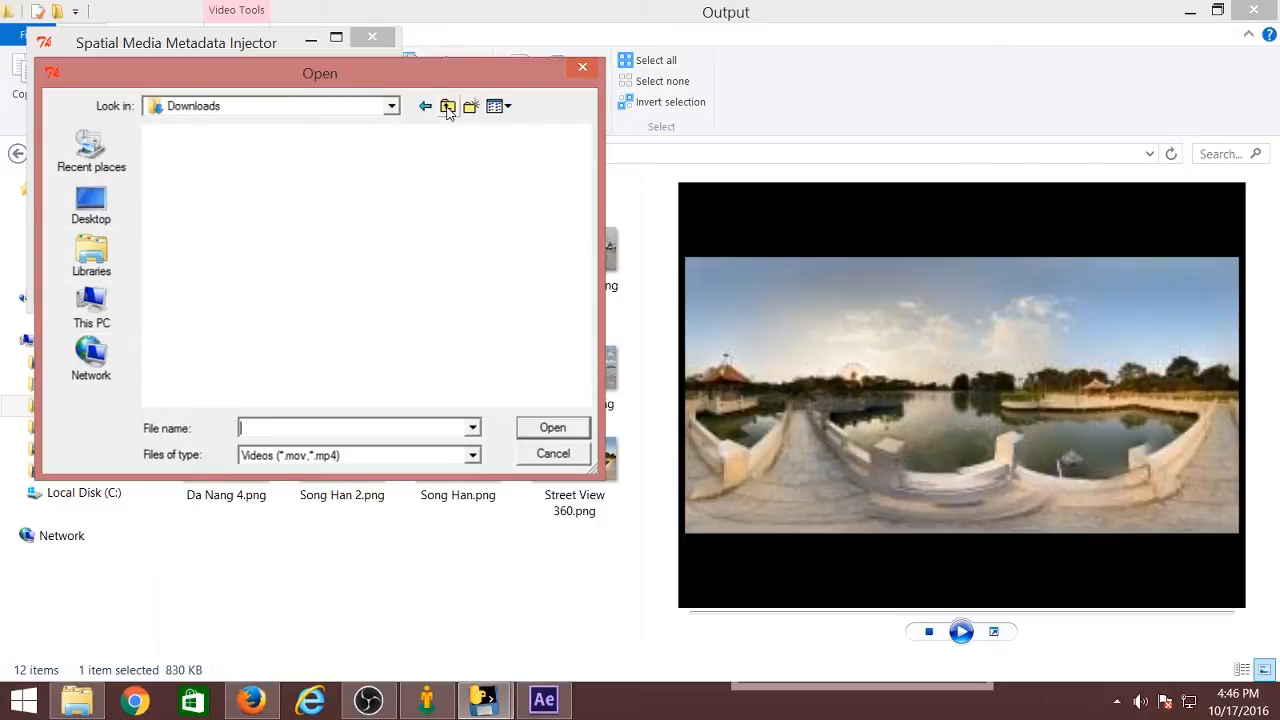
left_click(588, 373)
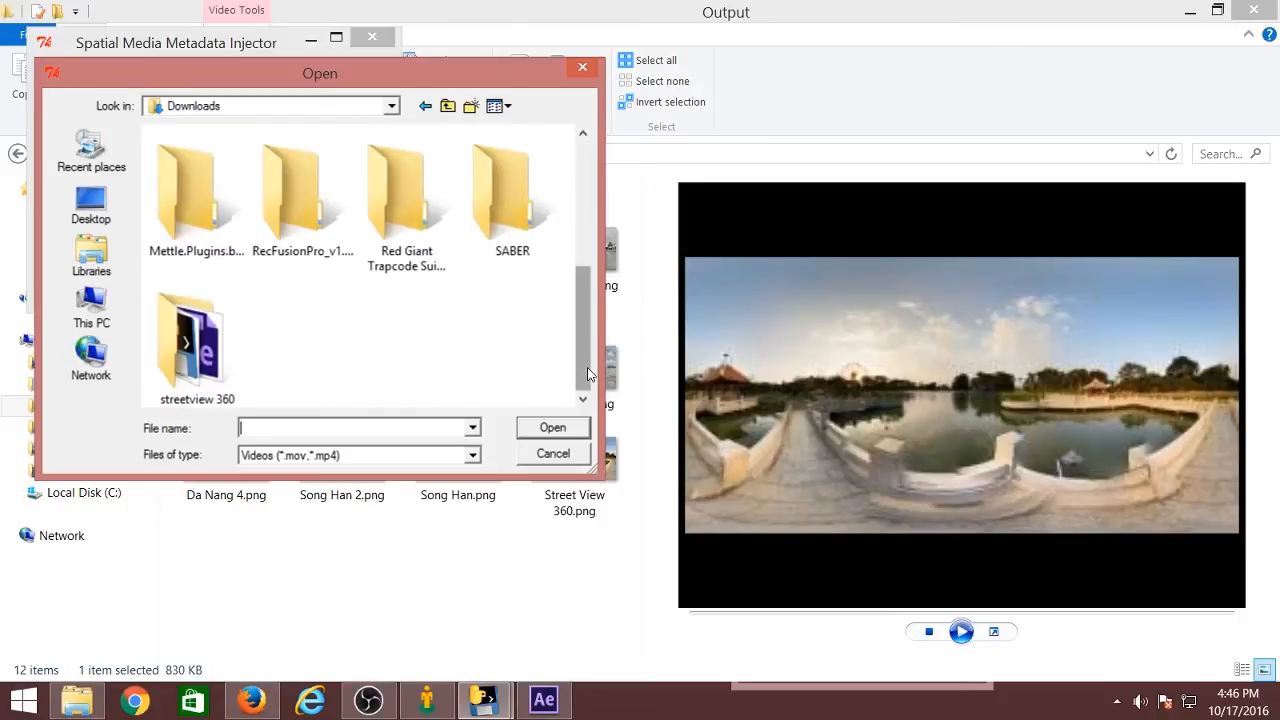
double_click(214, 357)
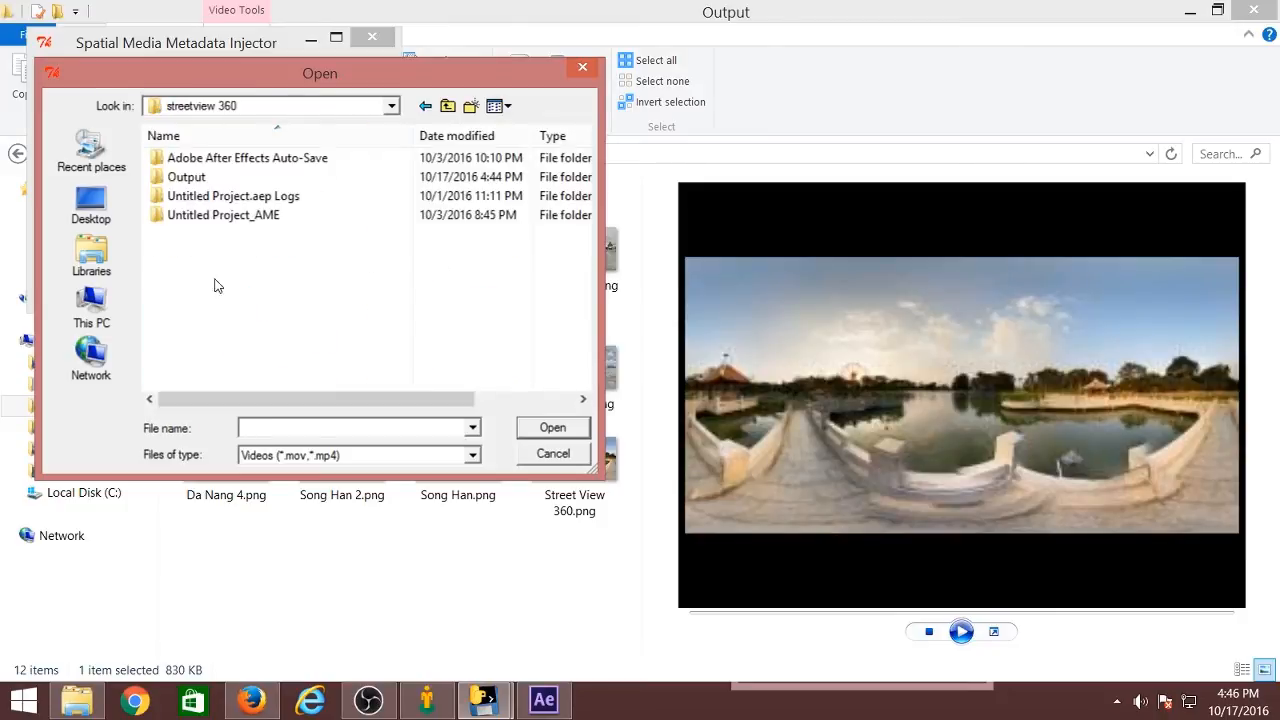
double_click(187, 177)
left_click(198, 185)
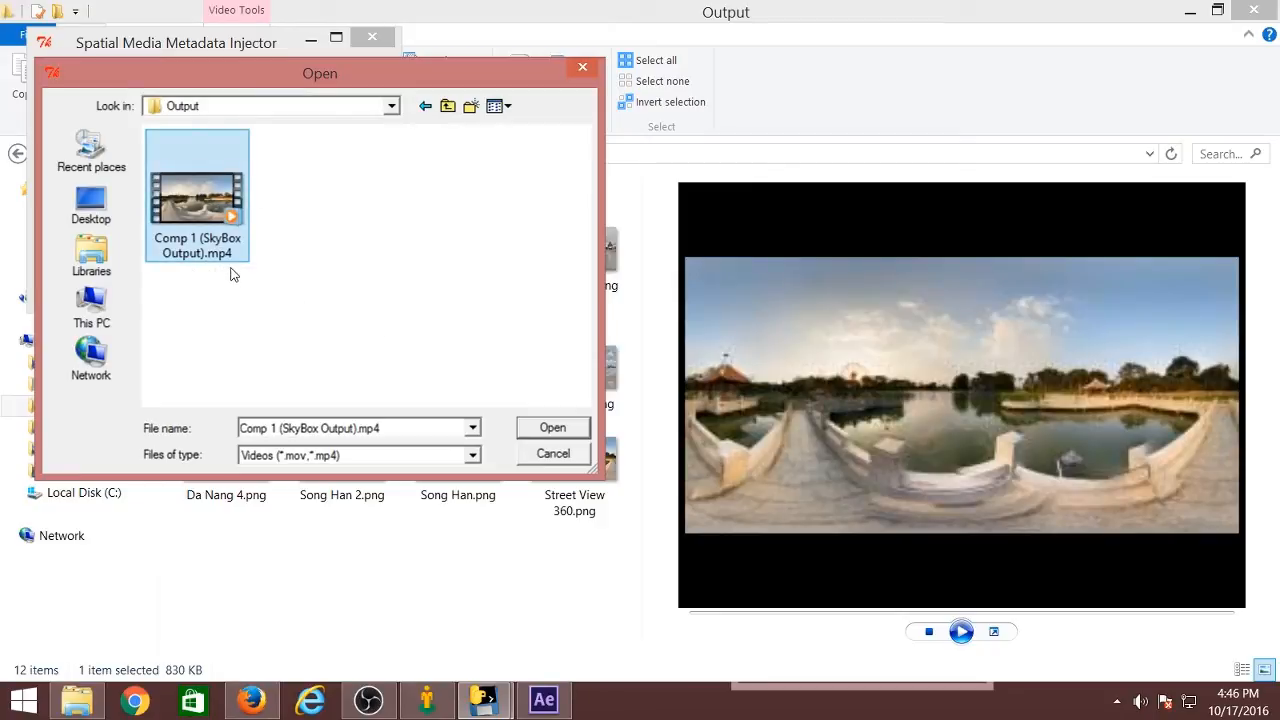
left_click(541, 427)
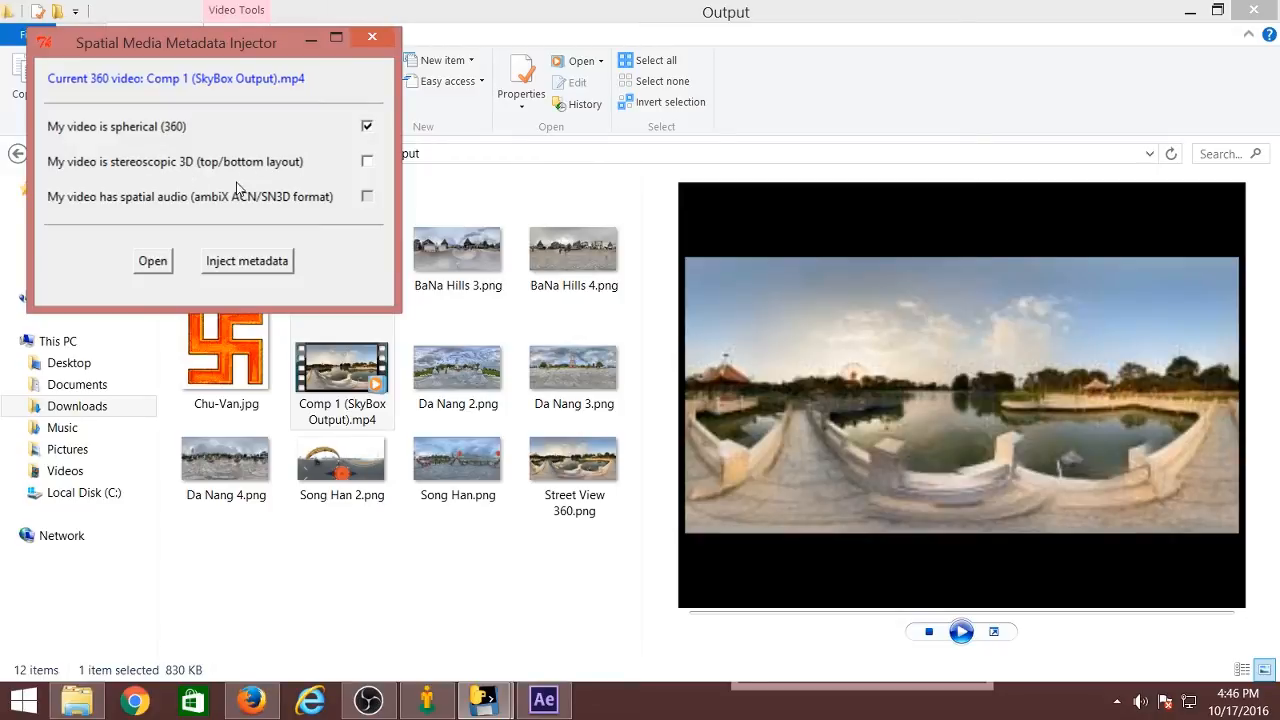
Inject the spherical metadata and save the result in the Output folder as Comp 1 (SkyBox Final).mp4
left_click(228, 265)
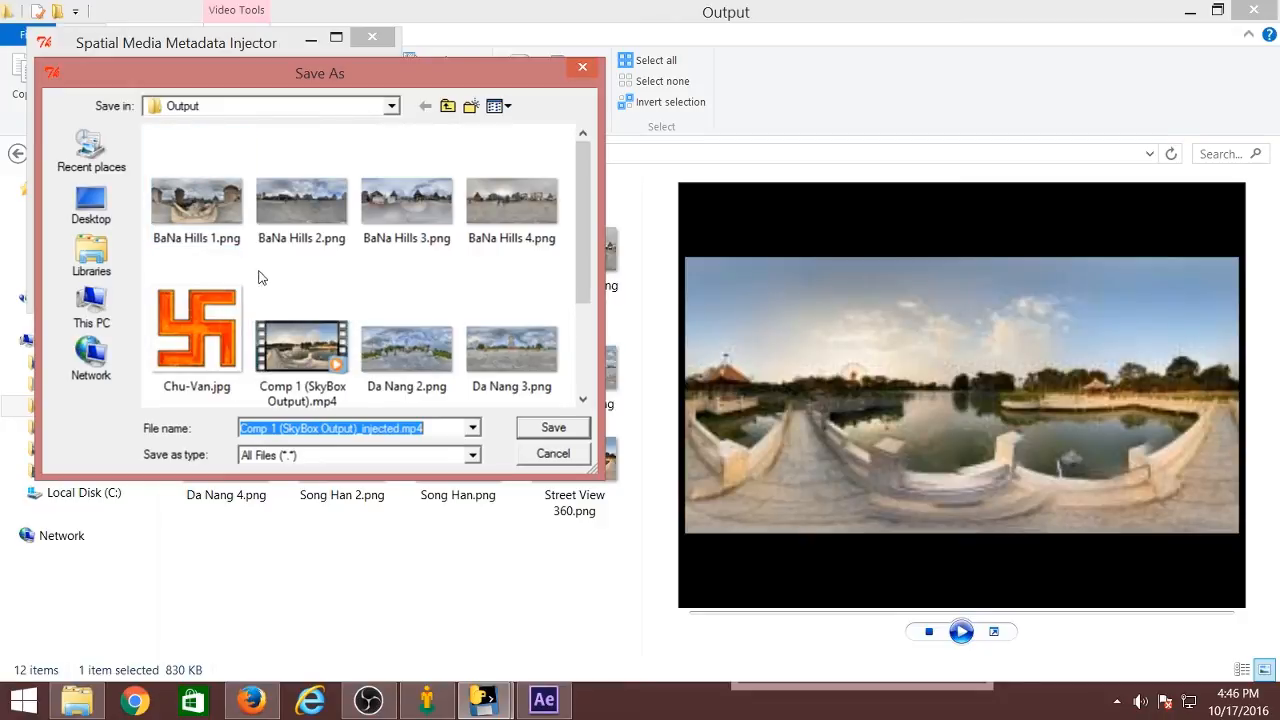
left_click(296, 429)
double_click(296, 429)
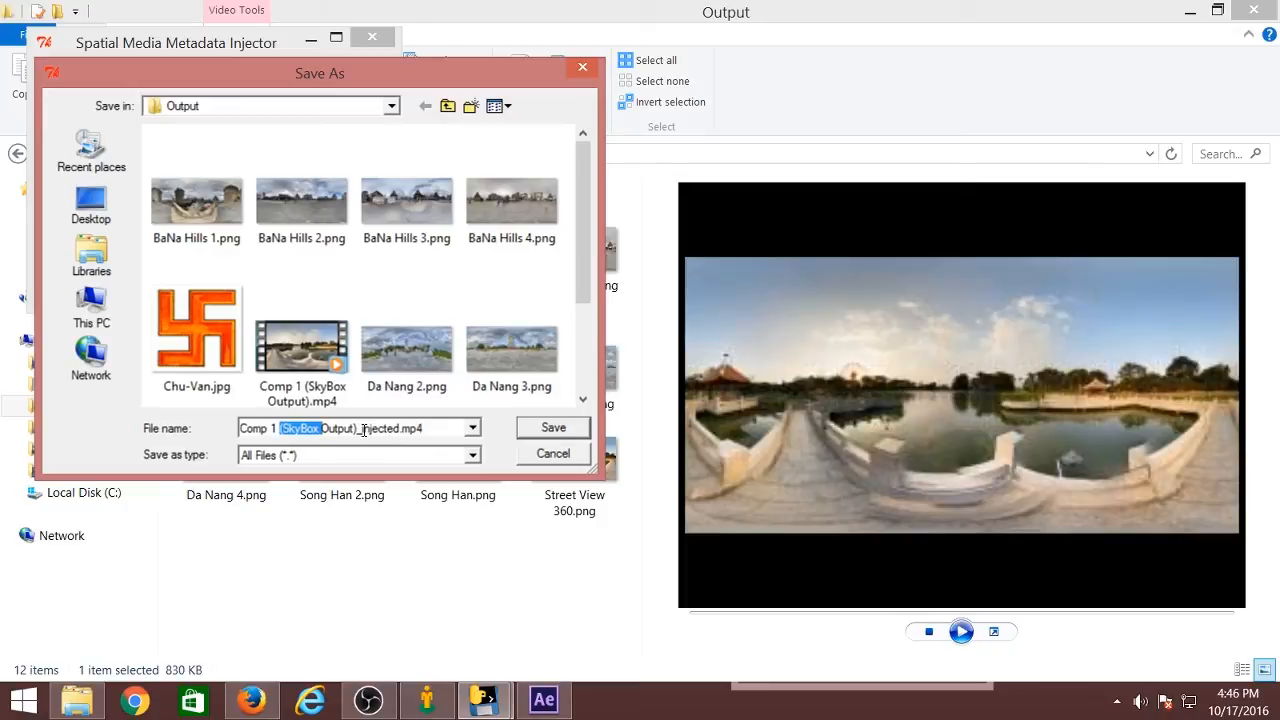
left_click(359, 428)
key("Right")
key("Right")
key("Right")
key("BackSpace")
key("BackSpace")
key("BackSpace")
key("BackSpace")
key("BackSpace")
key("BackSpace")
key("BackSpace")
key("BackSpace")
key("BackSpace")
key("BackSpace")
key("BackSpace")
key("BackSpace")
key("BackSpace")
key("BackSpace")
key("BackSpace")
key("BackSpace")
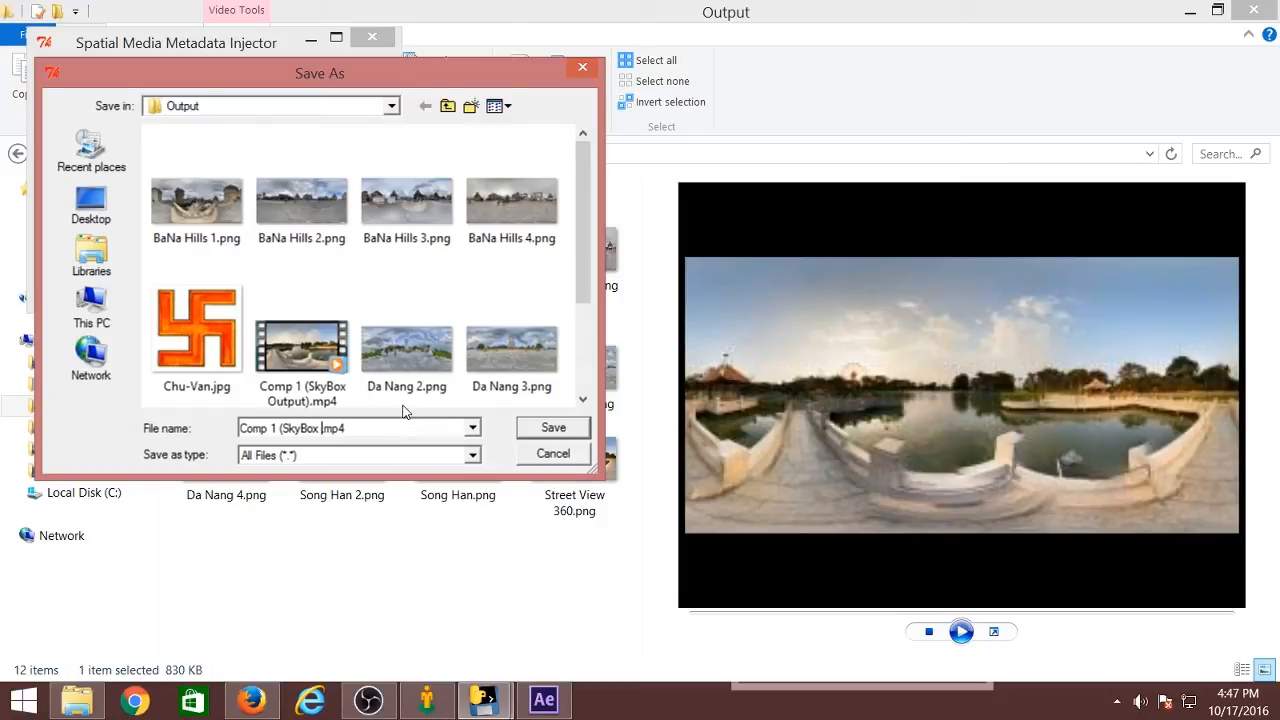
type("nal")
left_click(555, 428)
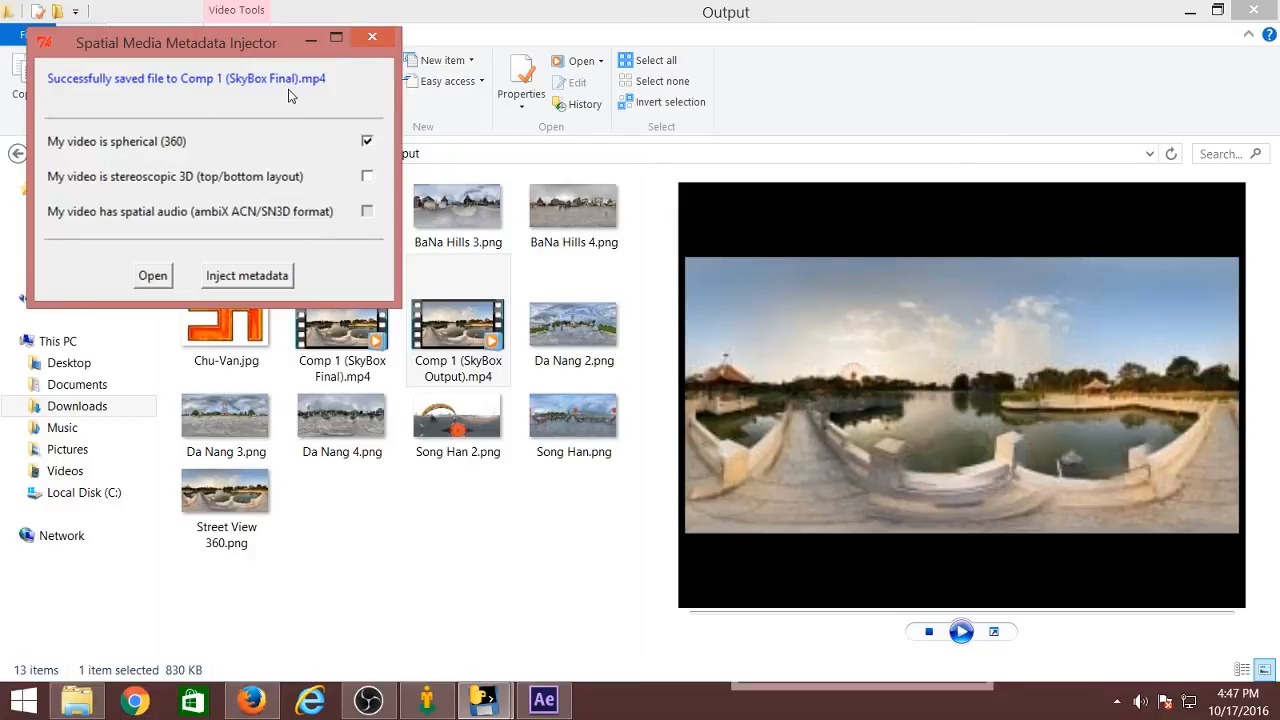
Minimize the injector, play Comp 1 (SkyBox Final).mp4 from the Output folder in full screen, and close the video player
left_click(313, 42)
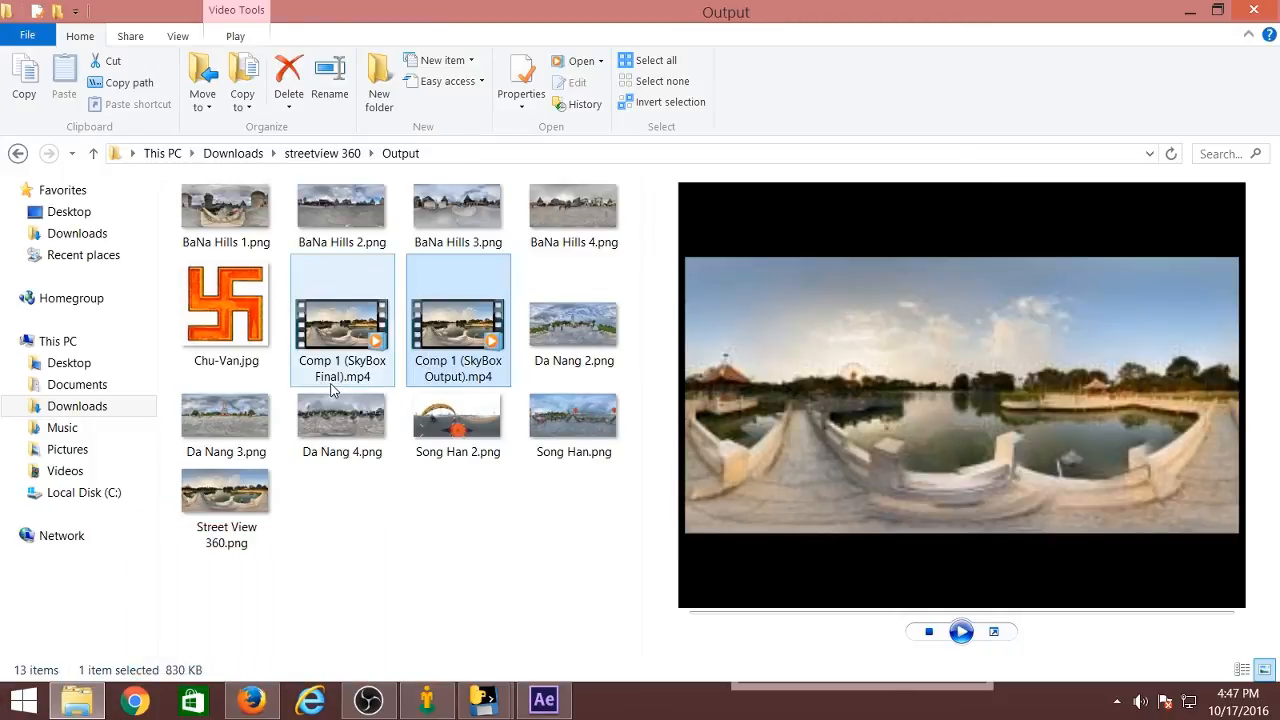
left_click(341, 333)
double_click(355, 320)
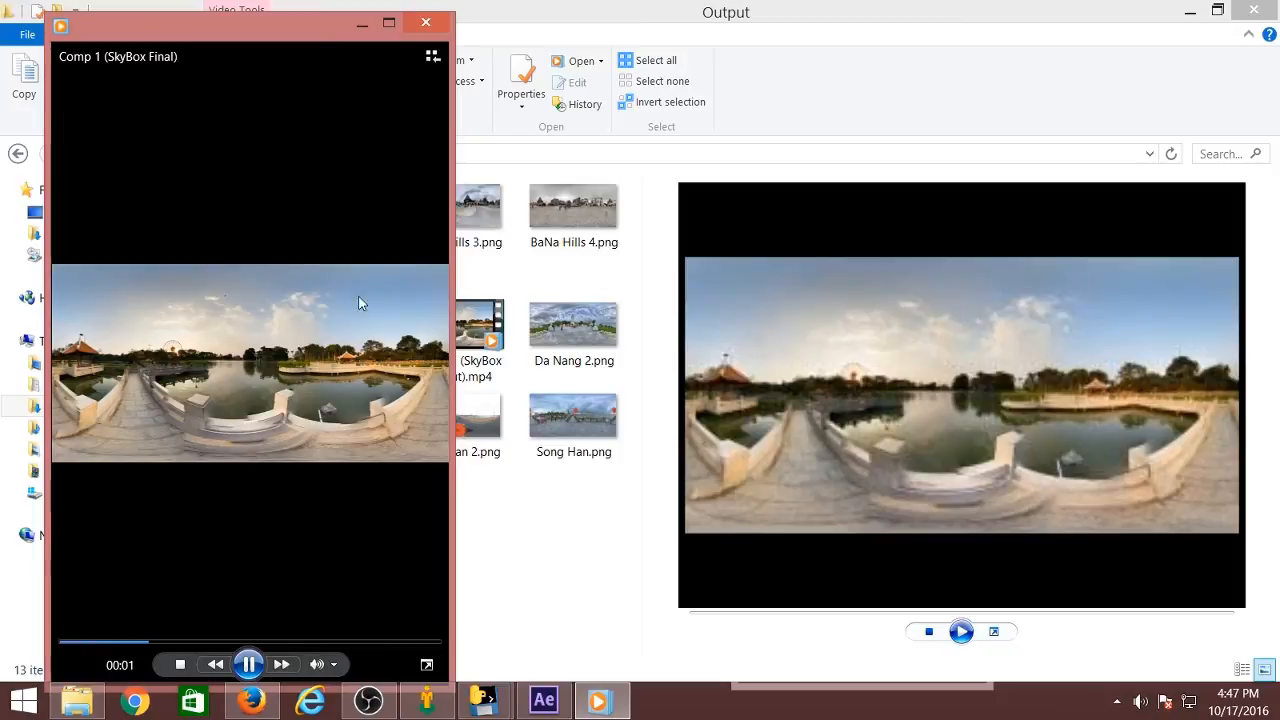
double_click(371, 150)
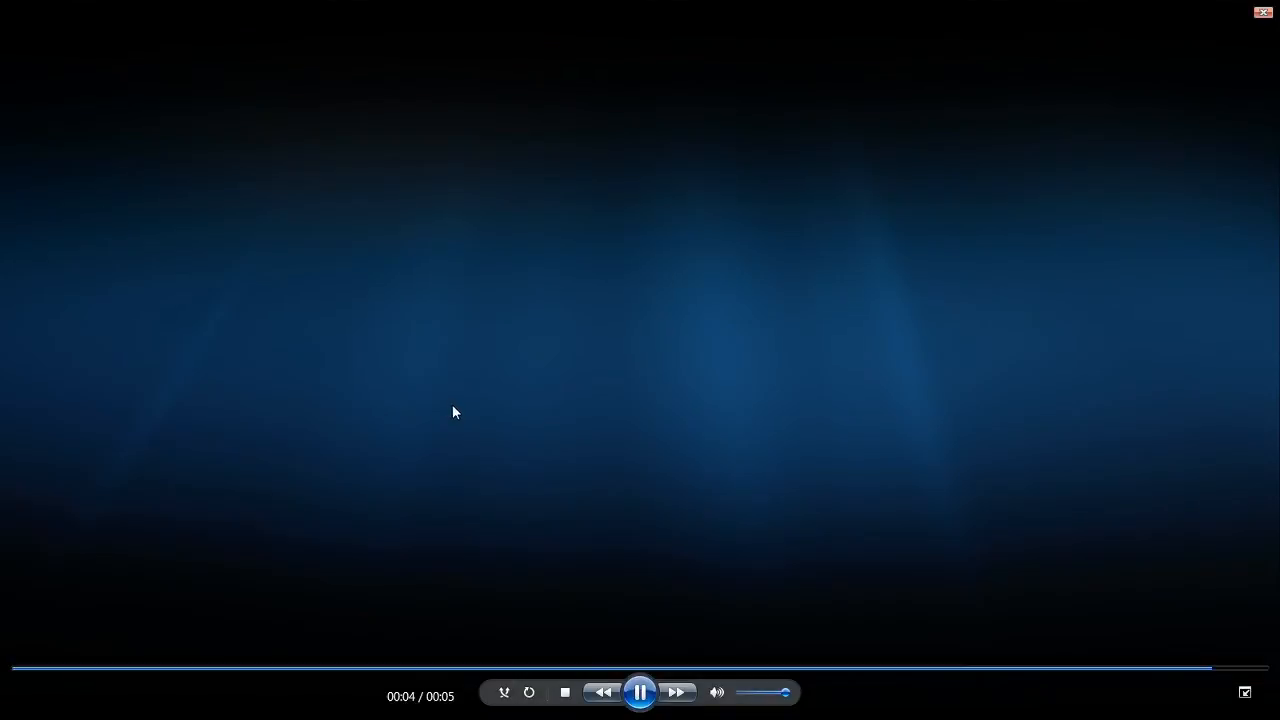
left_click(636, 695)
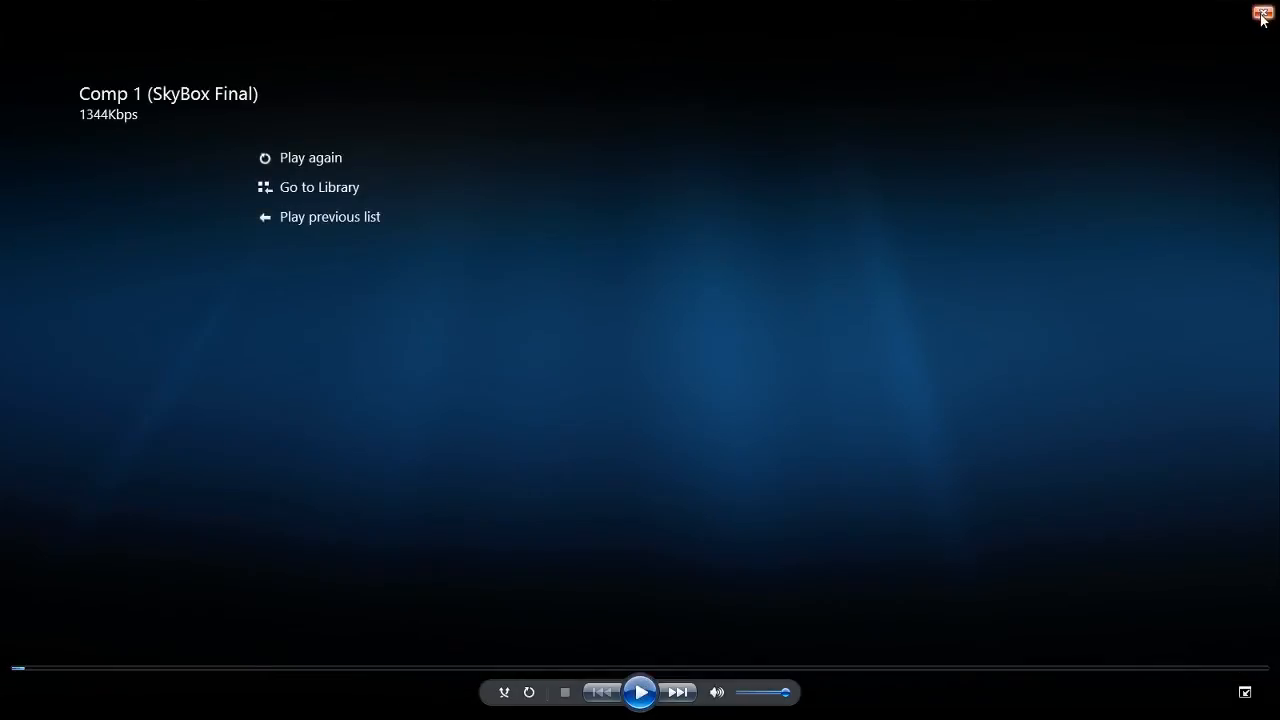
left_click(1262, 14)
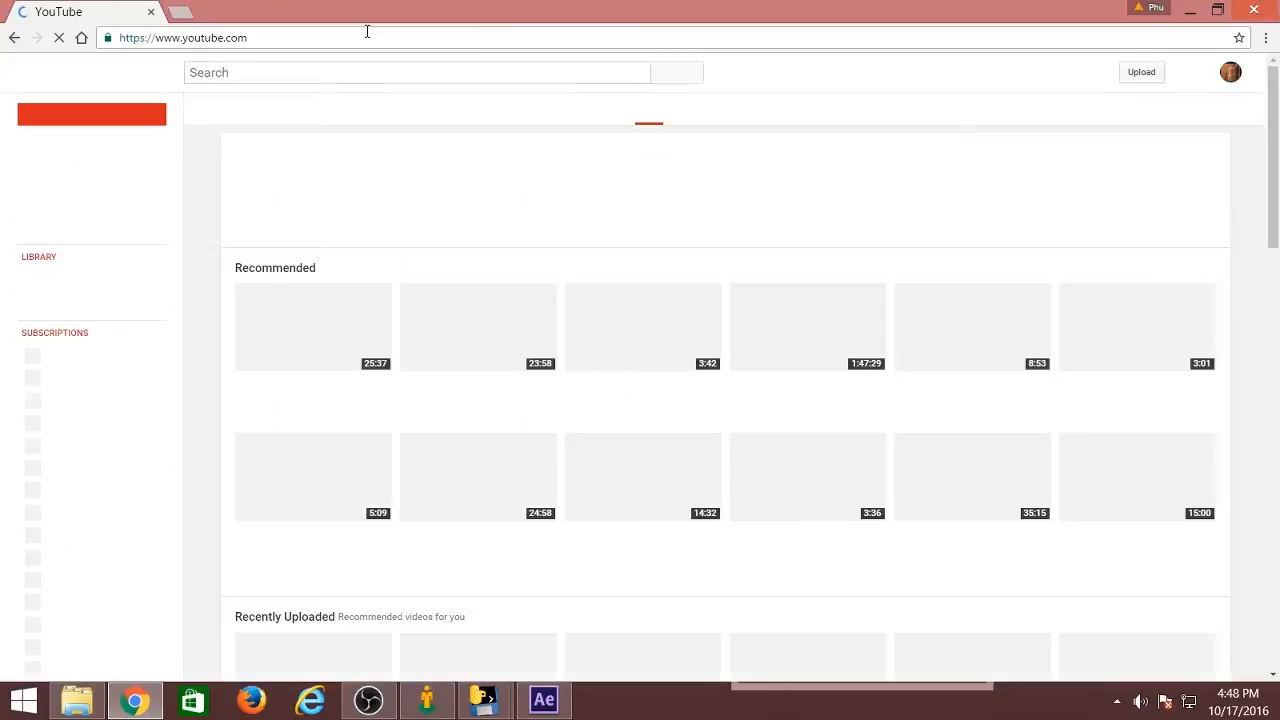
Open YouTube's upload page in Chrome and bring the Output folder in front of it as a smaller window
left_click(372, 71)
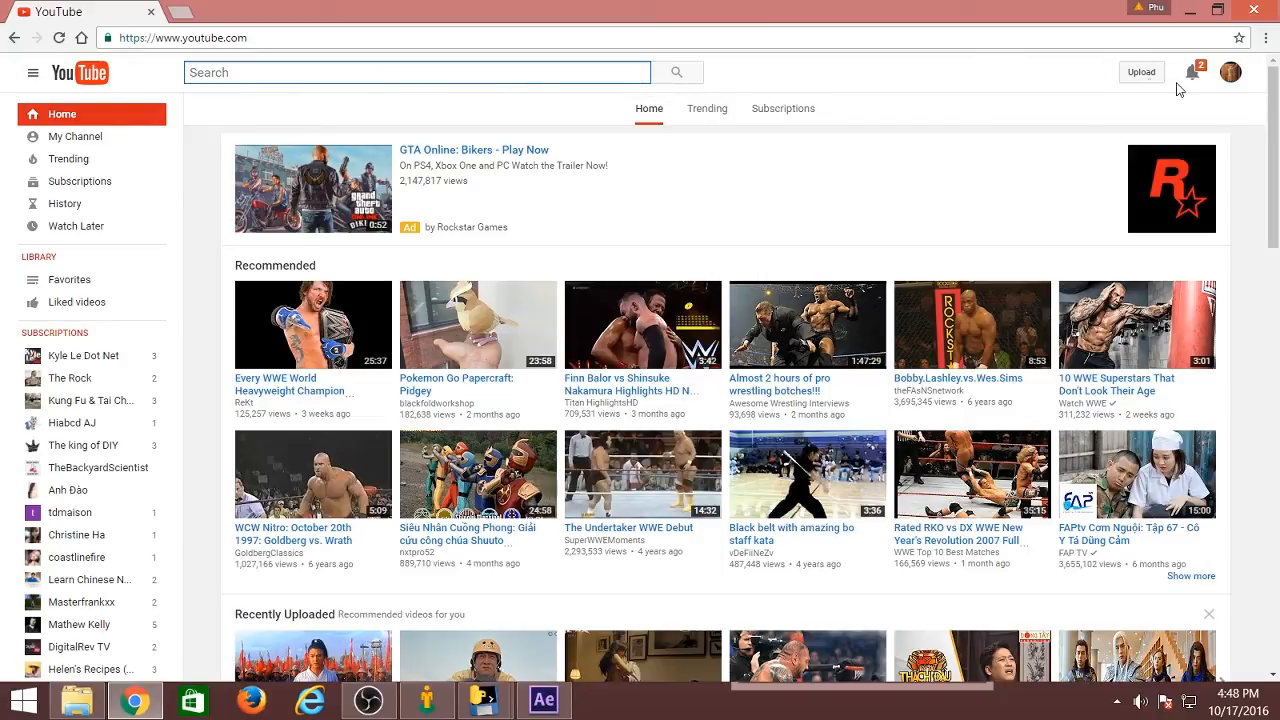
left_click(1144, 78)
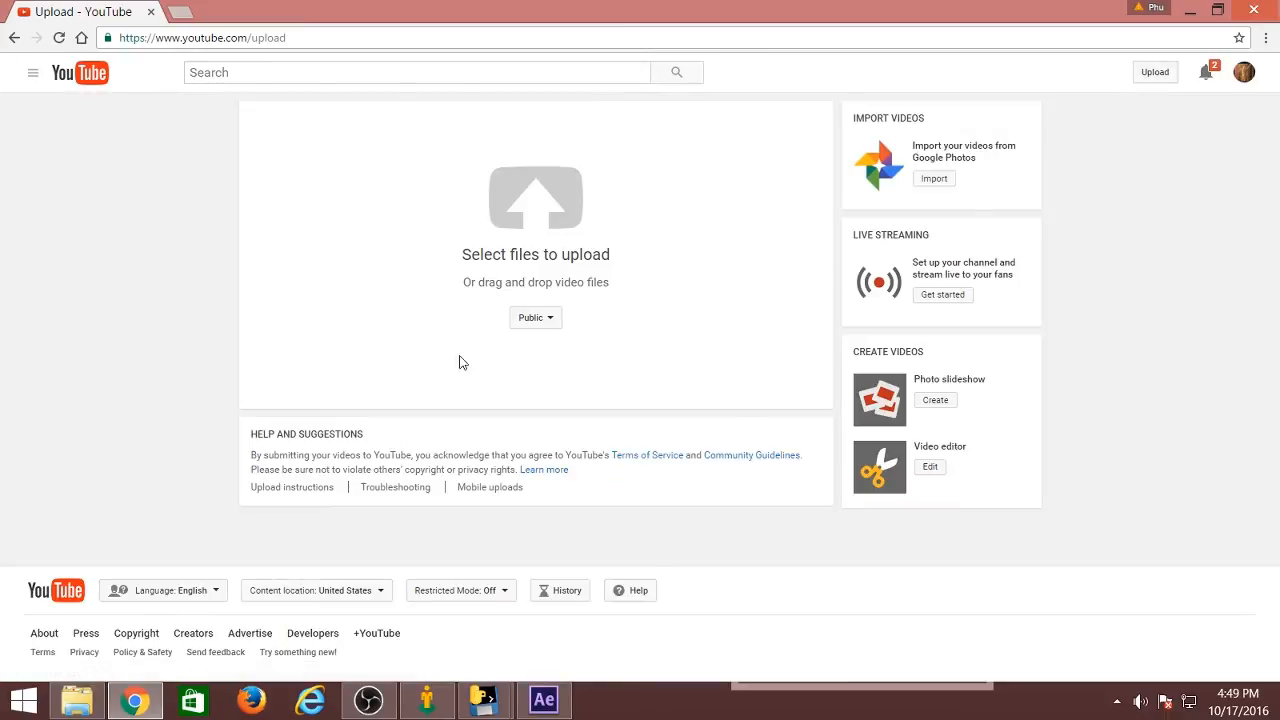
left_click(76, 704)
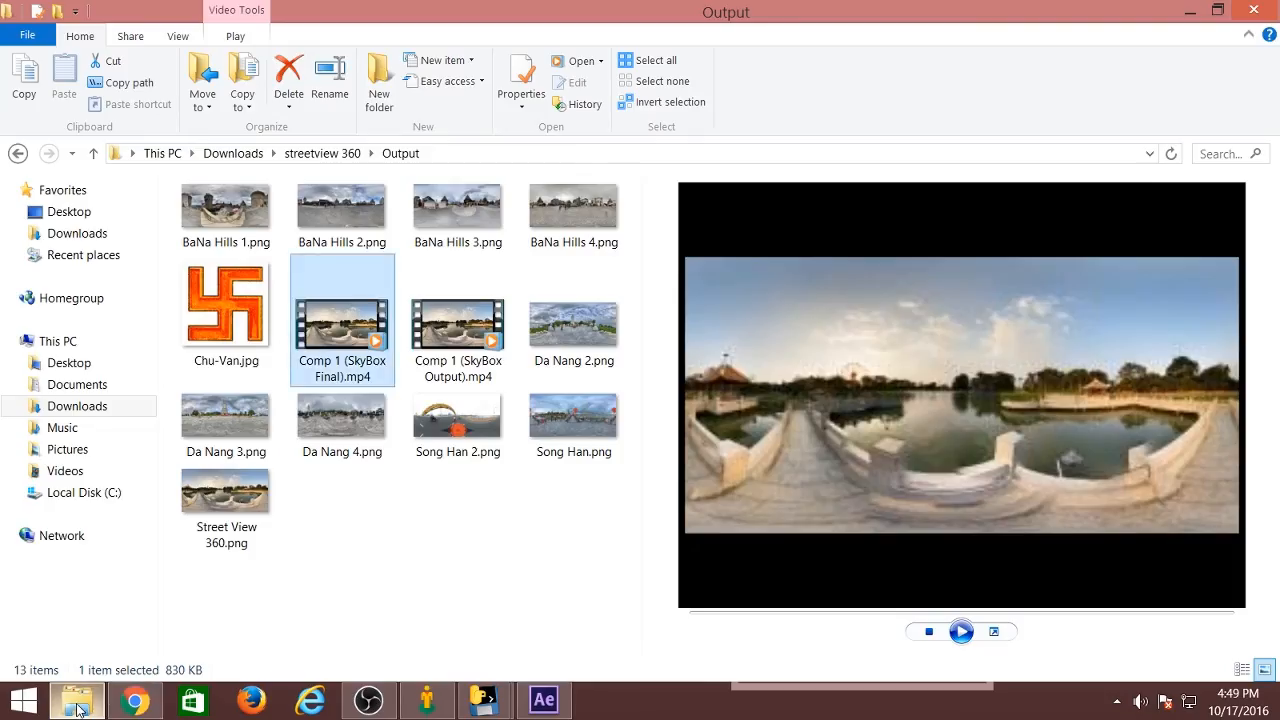
left_click(1217, 10)
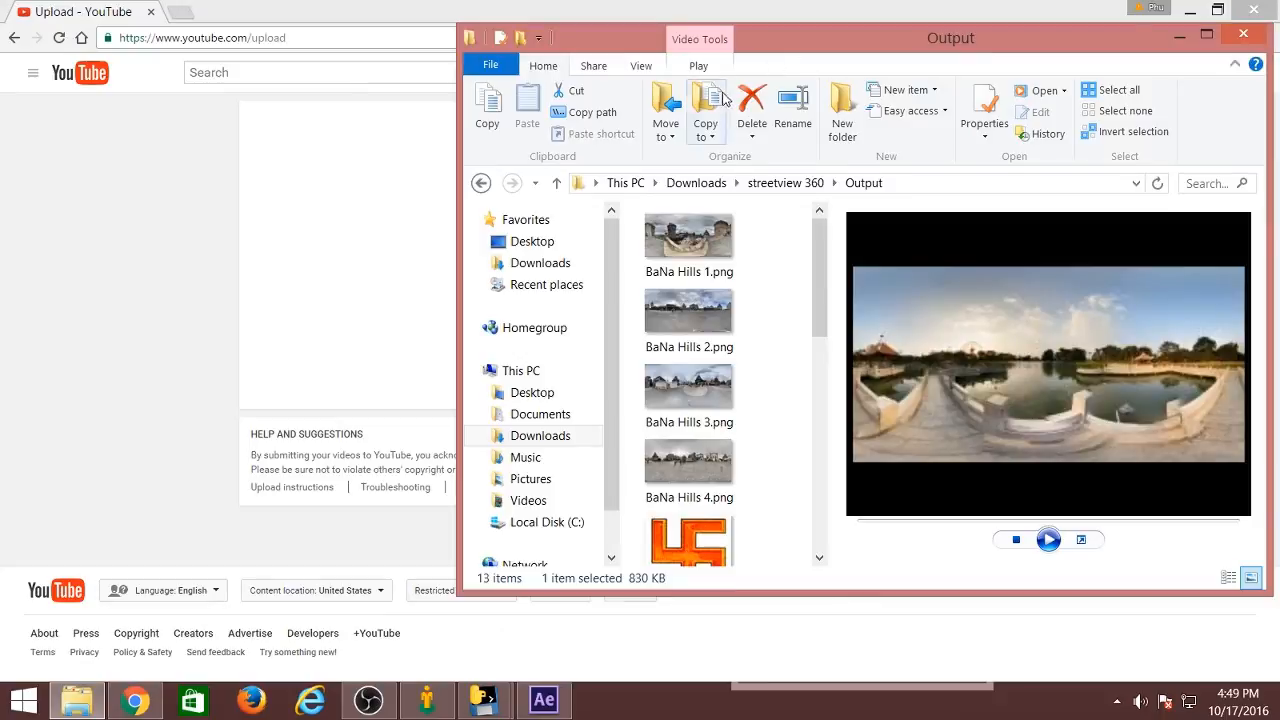
Delete the uninjected video Comp 1 (SkyBox Output).mp4 from the Output folder
left_click_drag(826, 314, 806, 437)
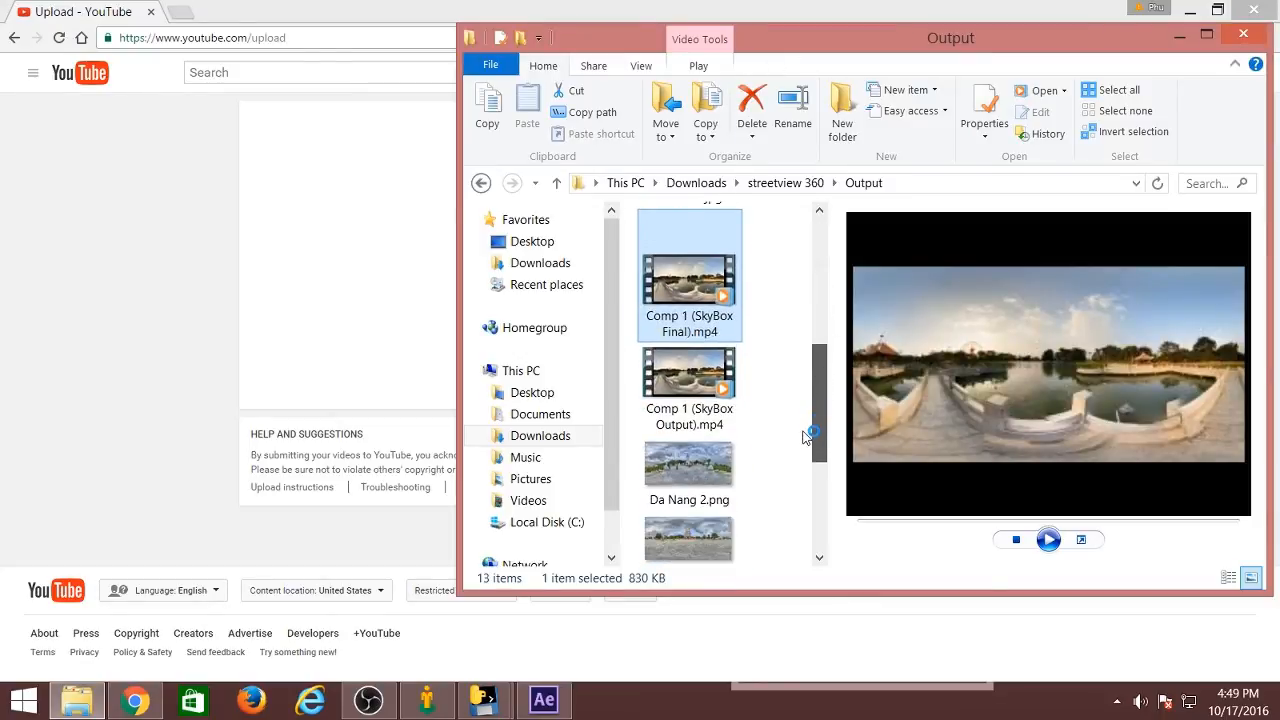
left_click(707, 385)
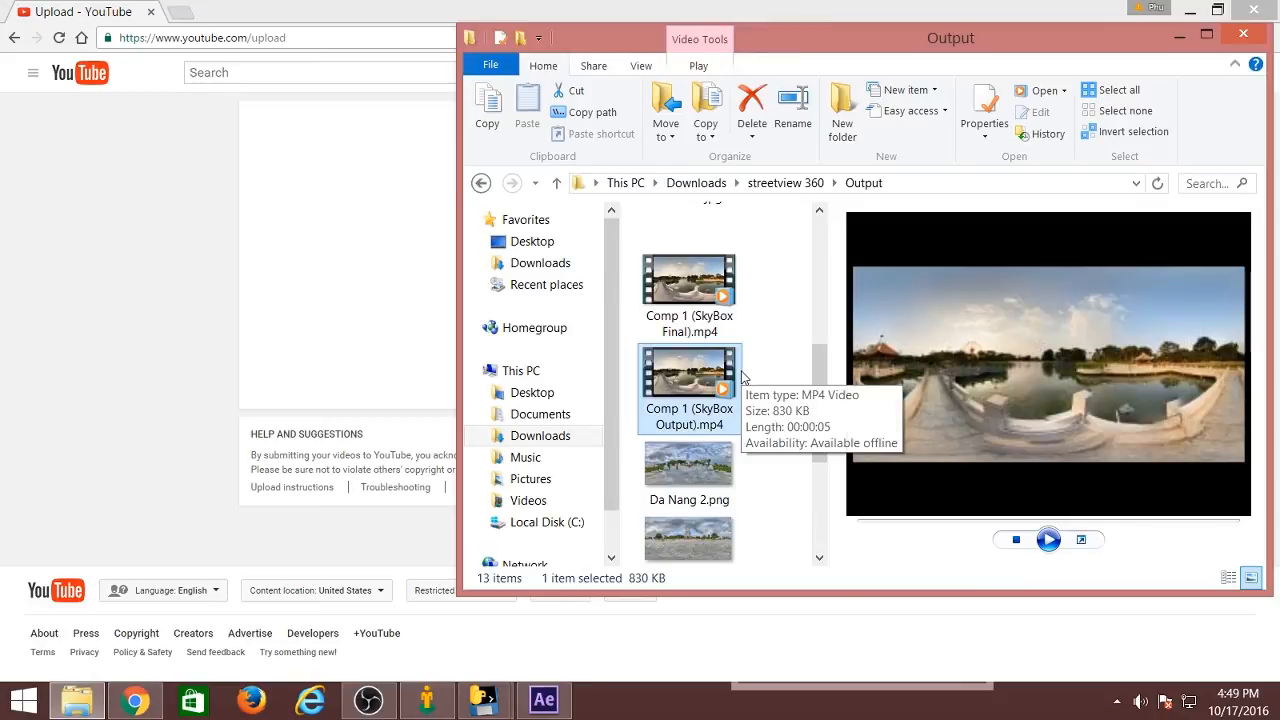
key("Delete")
Upload Comp 1 (SkyBox Final).mp4 from the Output folder to YouTube
left_click_drag(826, 405, 820, 362)
left_click(682, 440)
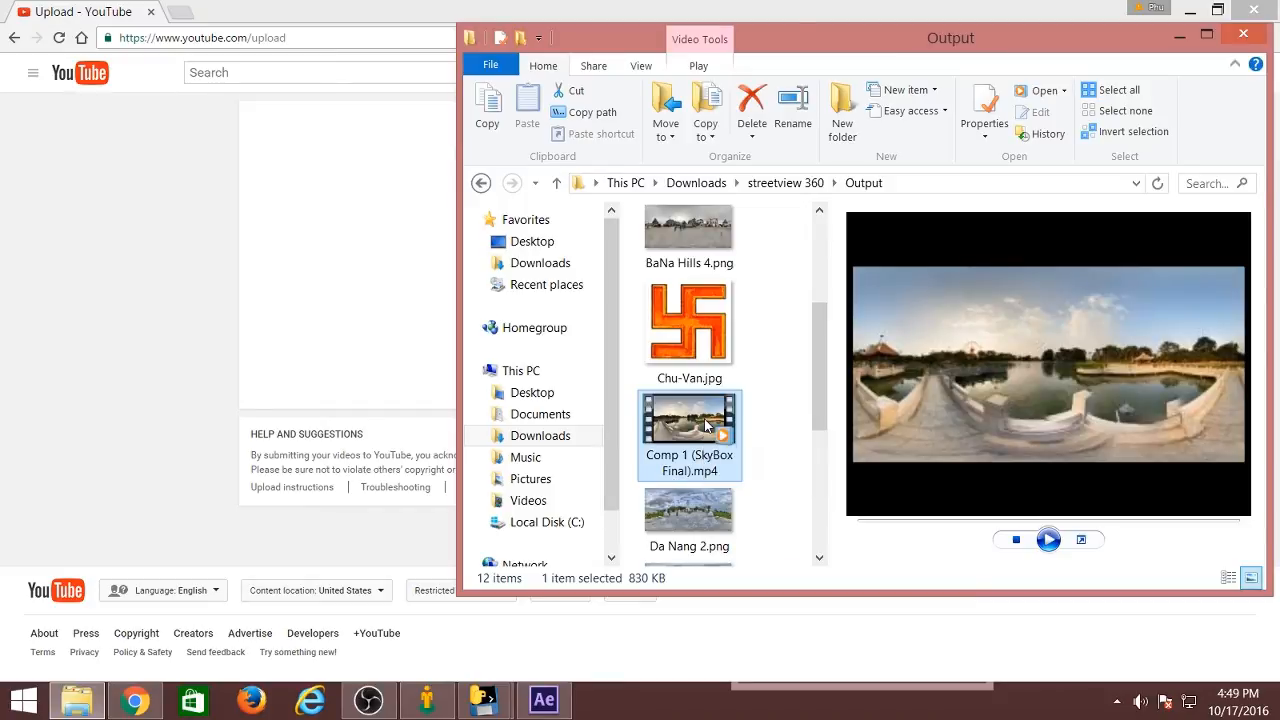
left_click_drag(698, 447, 357, 290)
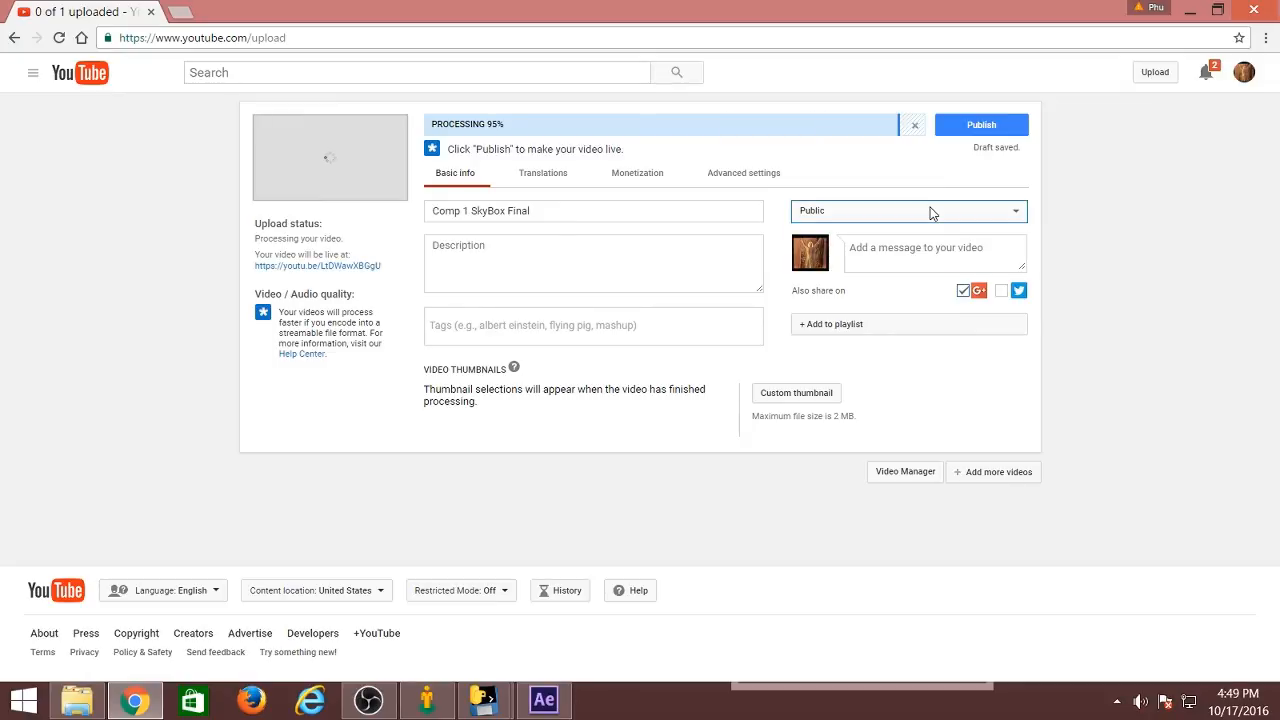
Set the uploaded video's privacy to Unlisted and complete the upload
left_click(930, 211)
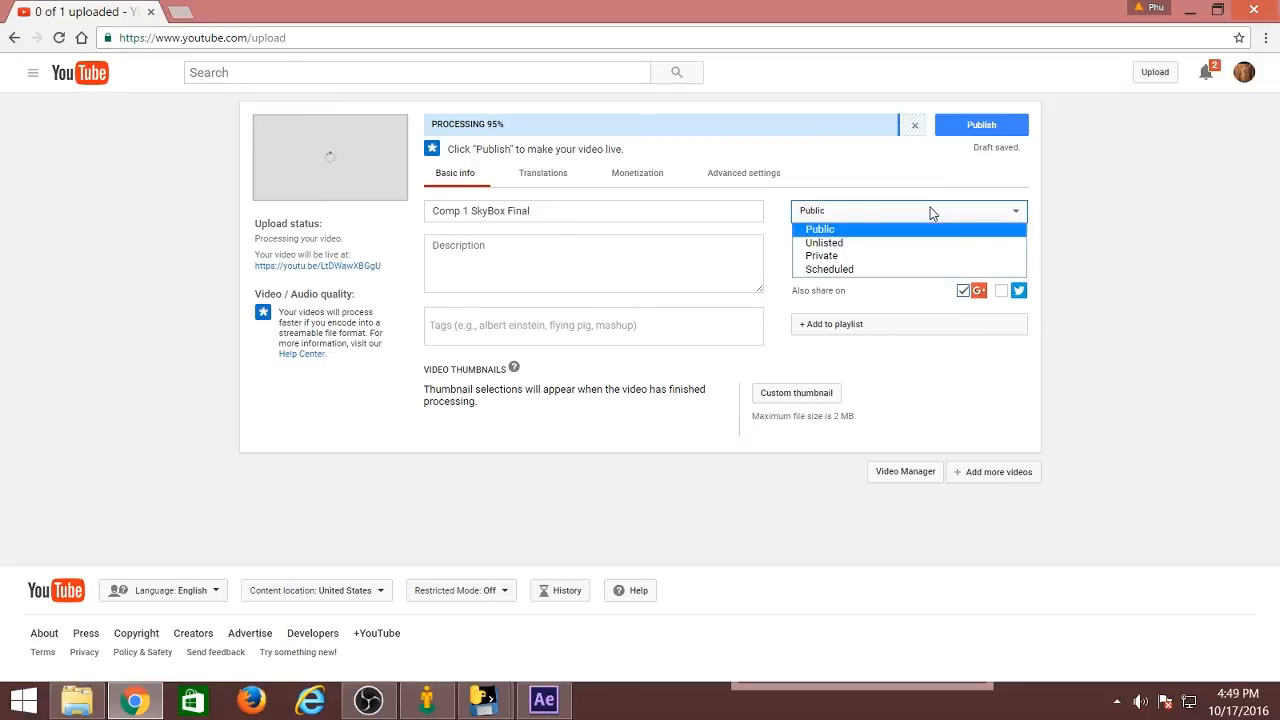
left_click(837, 244)
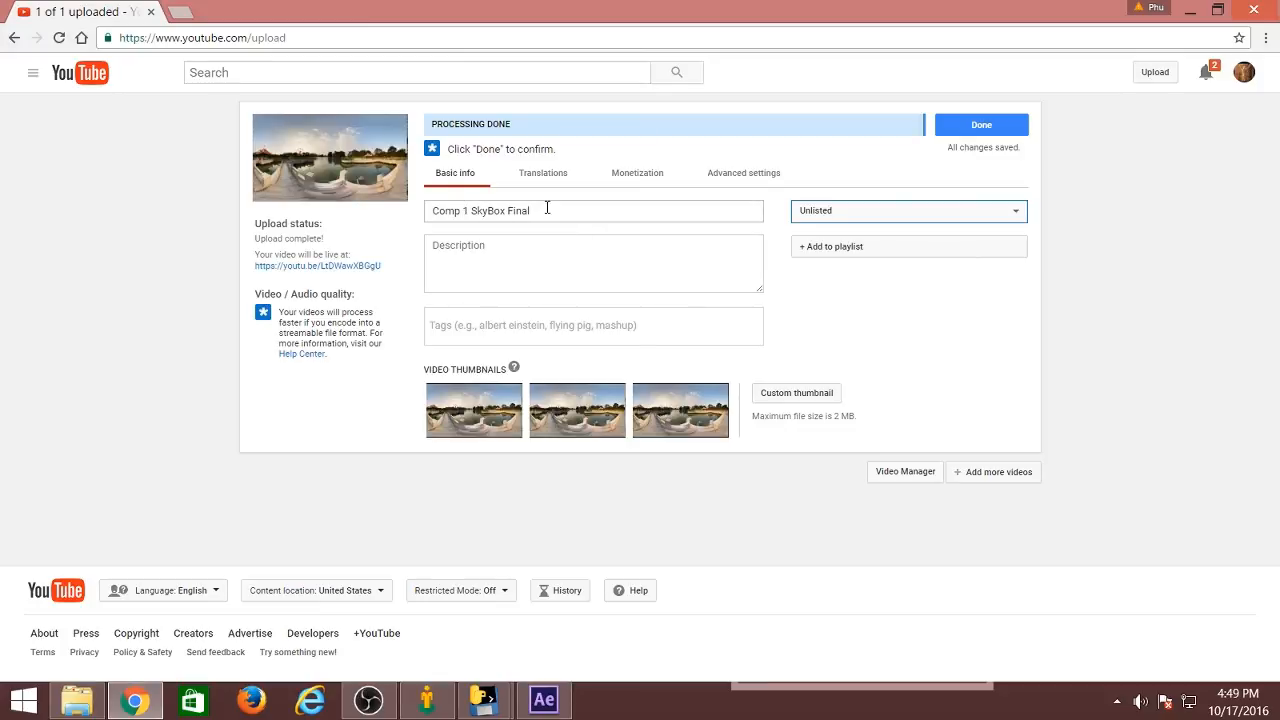
left_click(967, 129)
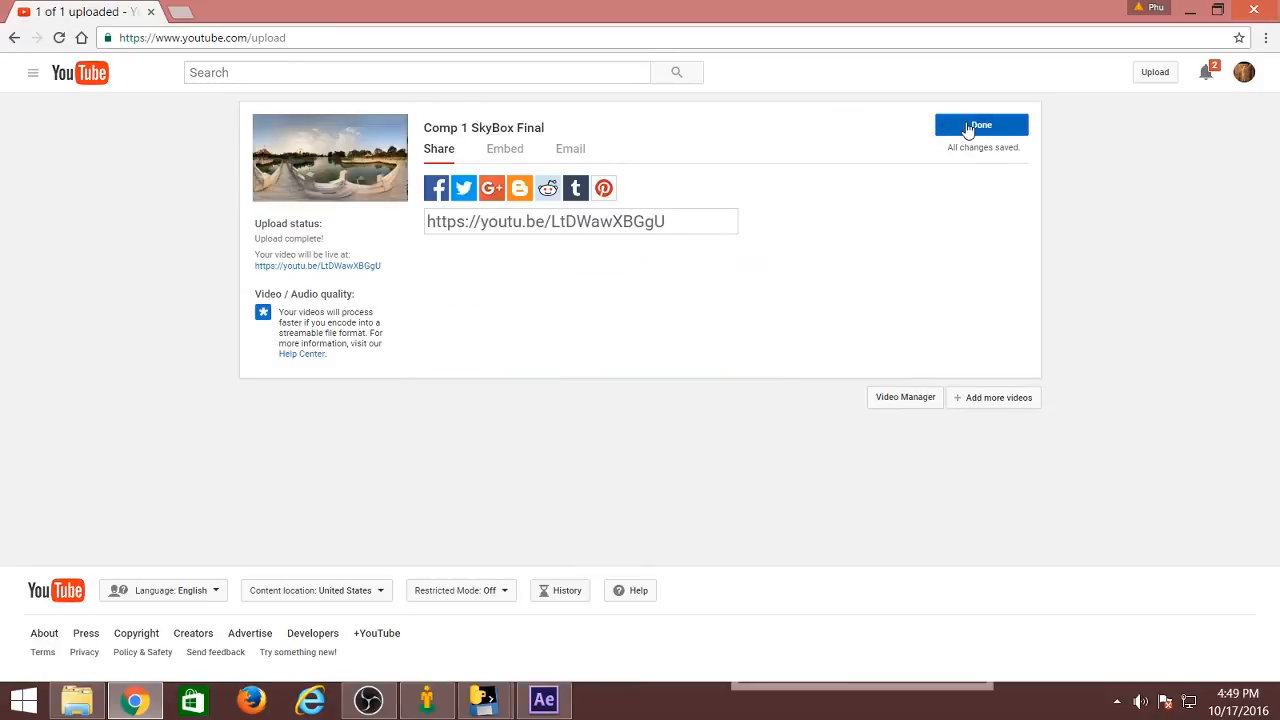
Open the uploaded Comp 1 SkyBox Final video, watch it in full screen, and close the upload page
left_click(333, 155)
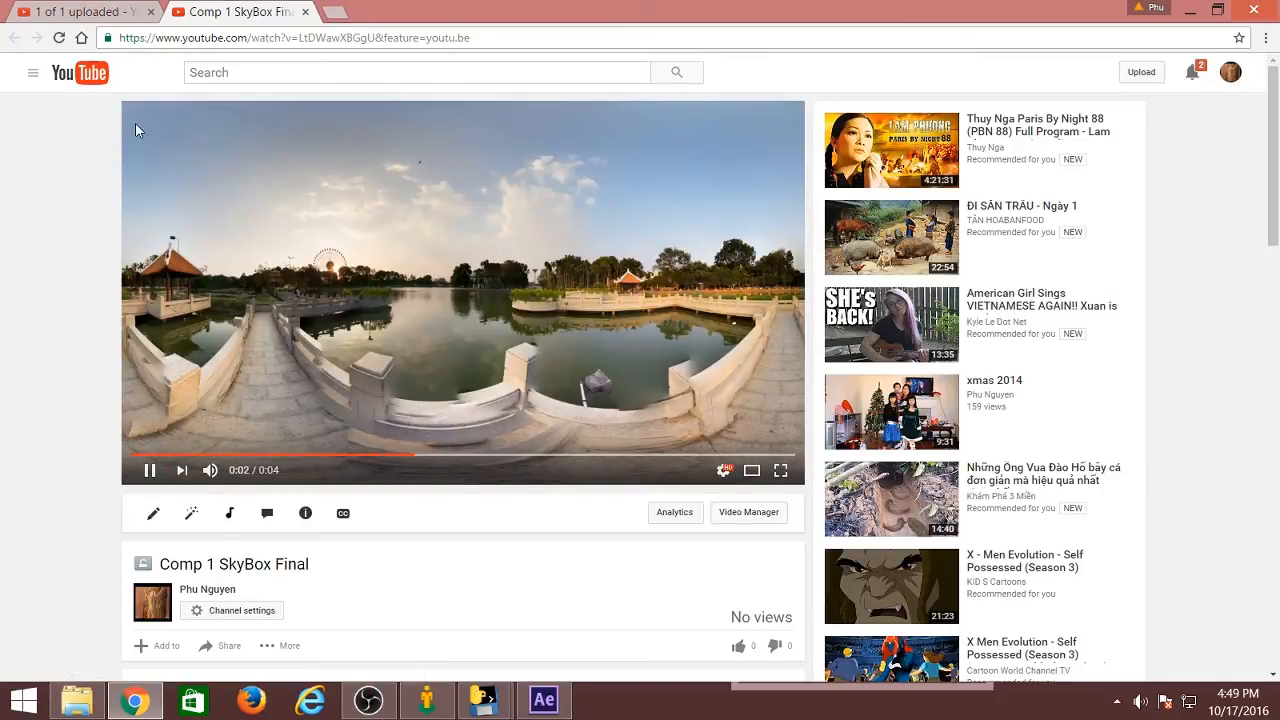
double_click(325, 243)
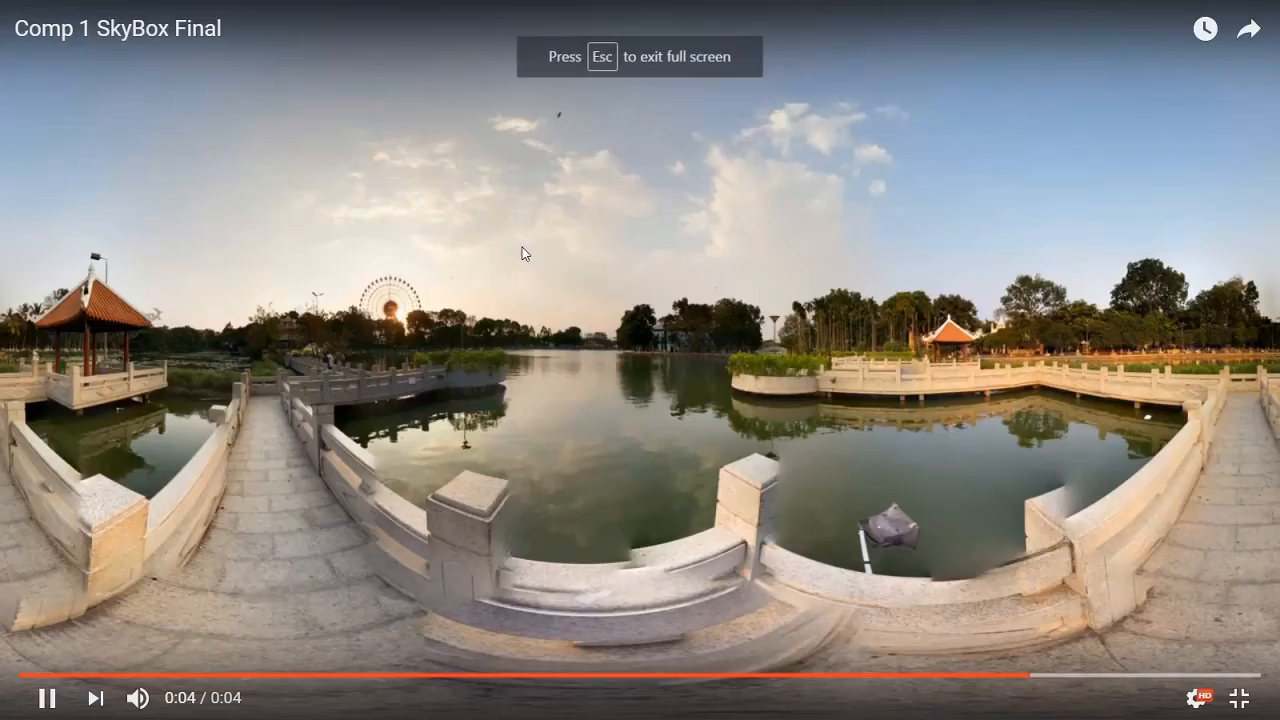
double_click(539, 241)
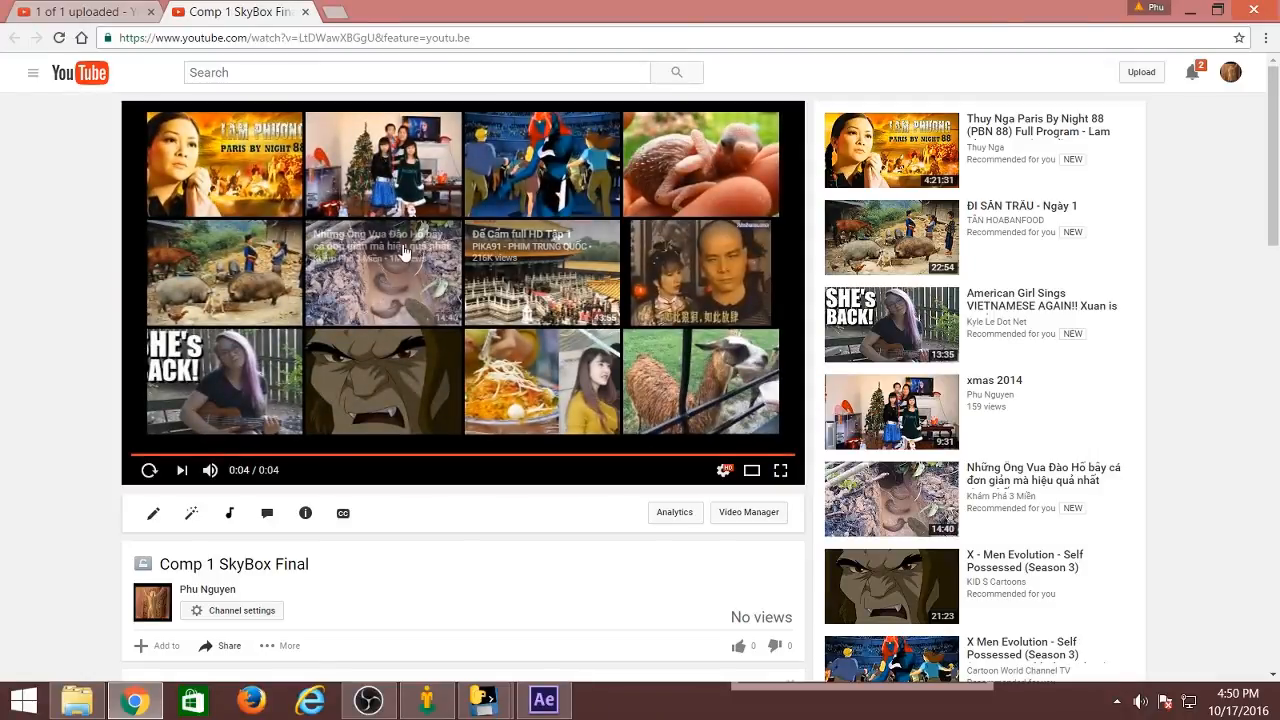
left_click(101, 20)
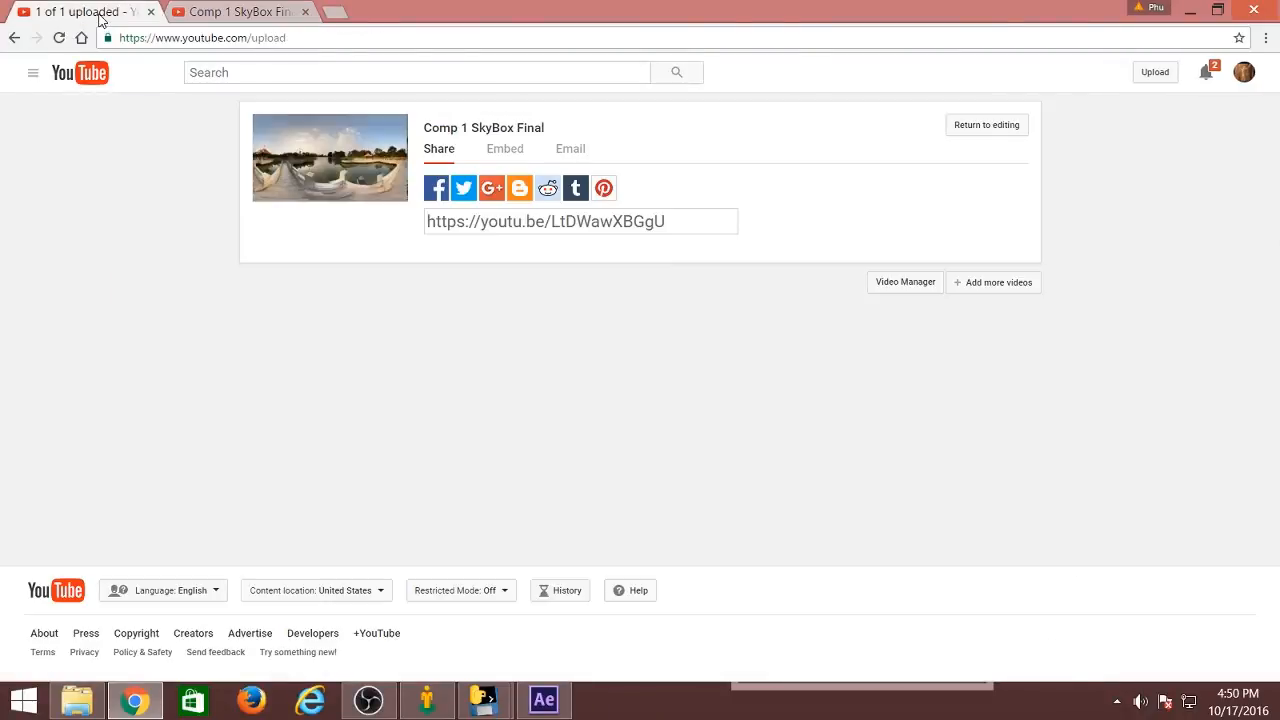
left_click(150, 13)
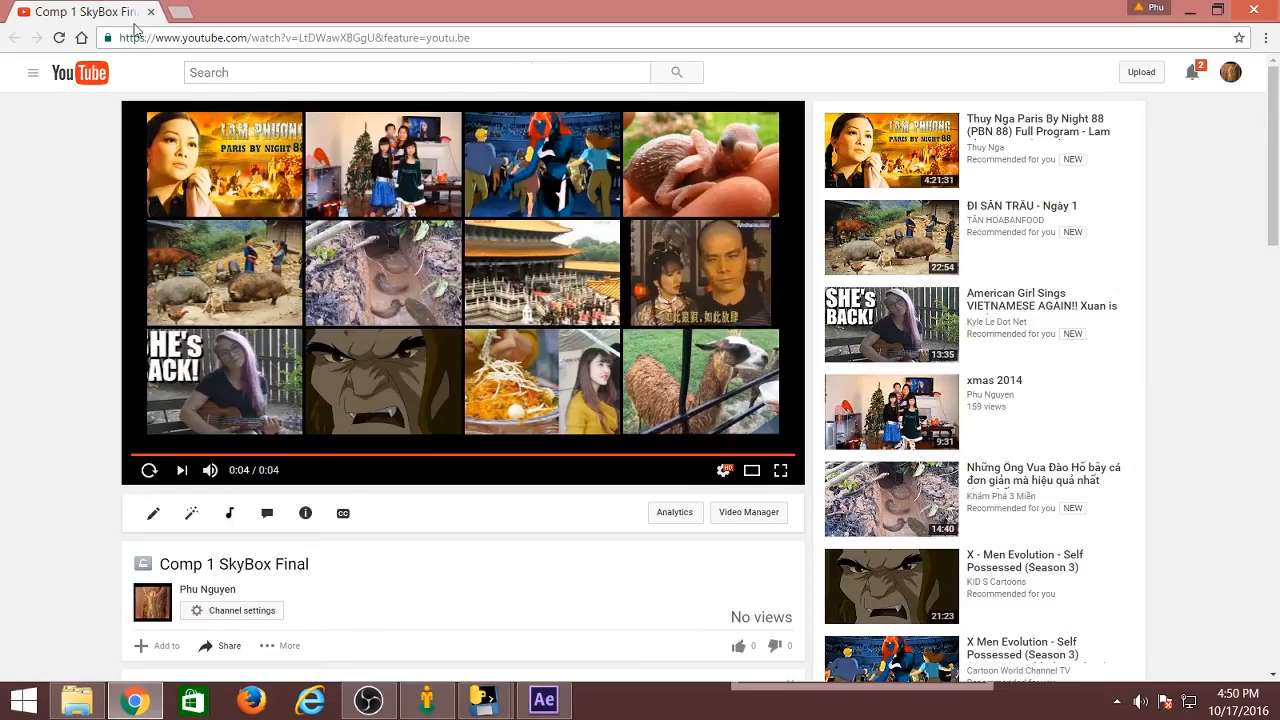
Reload the video page, replay Comp 1 SkyBox Final, and turn the 360° view during playback
left_click(59, 38)
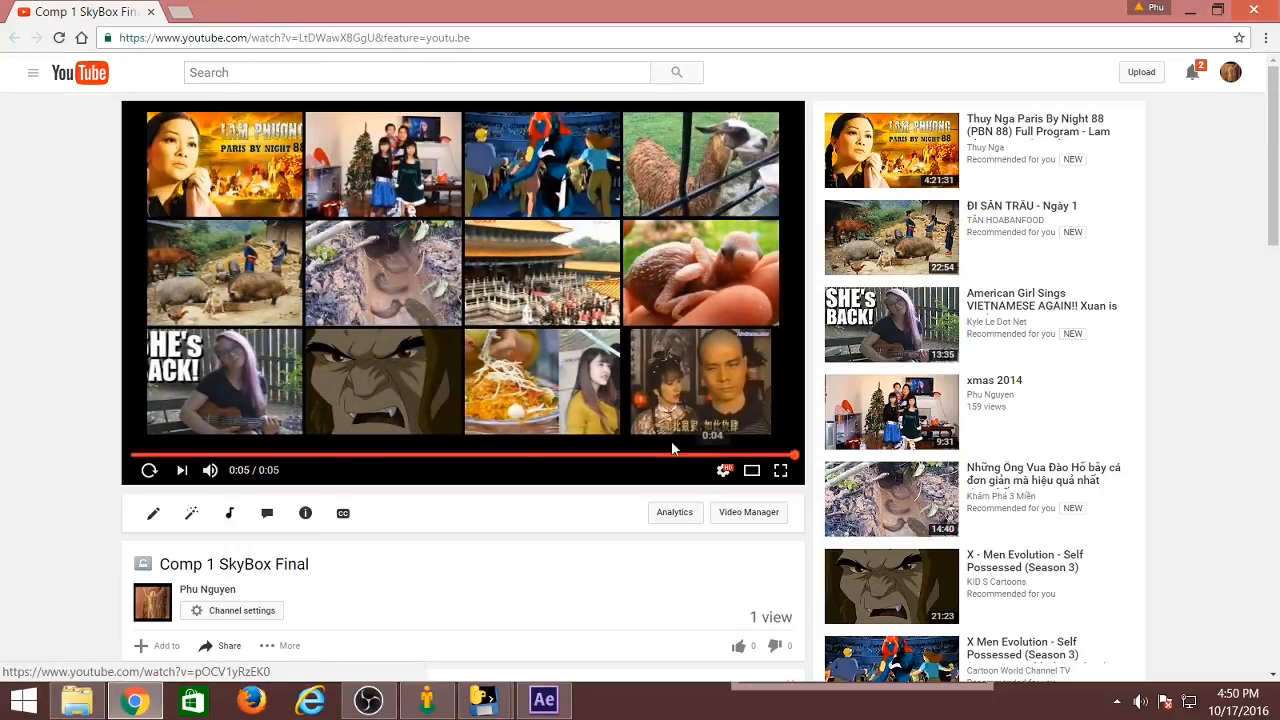
left_click(148, 471)
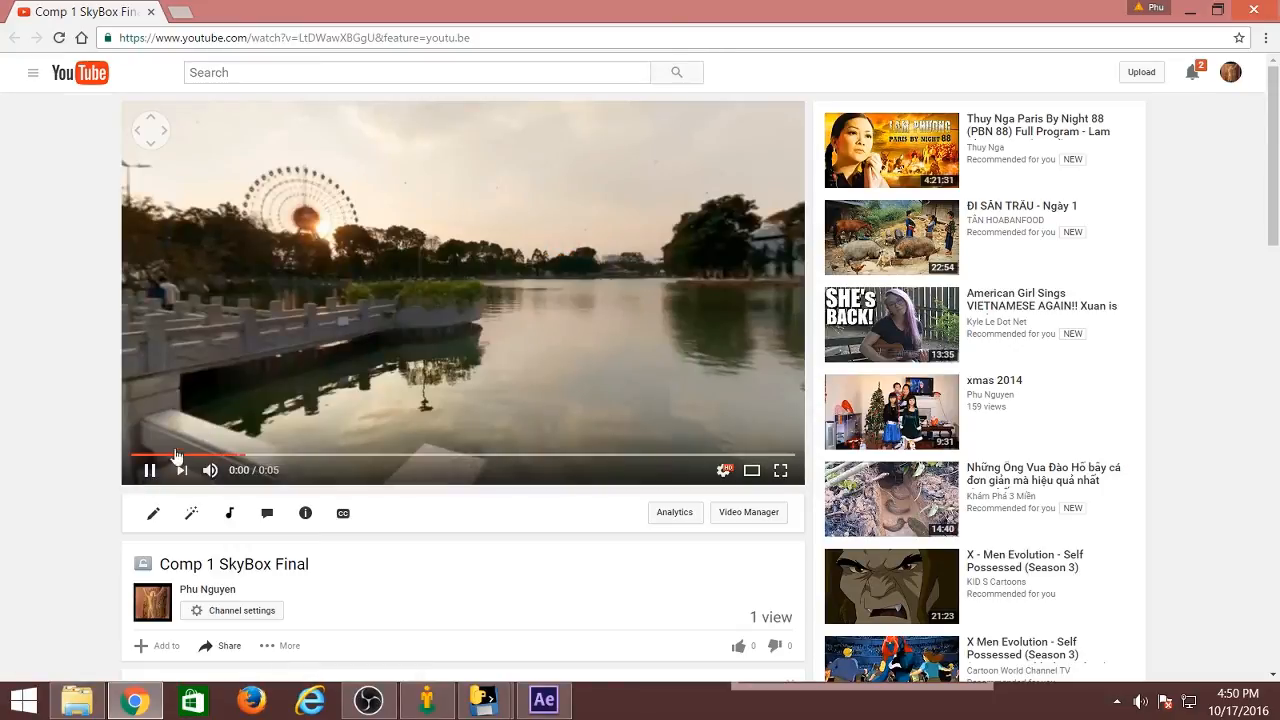
left_click_drag(271, 361, 712, 315)
mouse_move(250, 298)
left_mouse_down()
mouse_move(286, 291)
mouse_move(527, 360)
mouse_move(636, 414)
left_mouse_up()
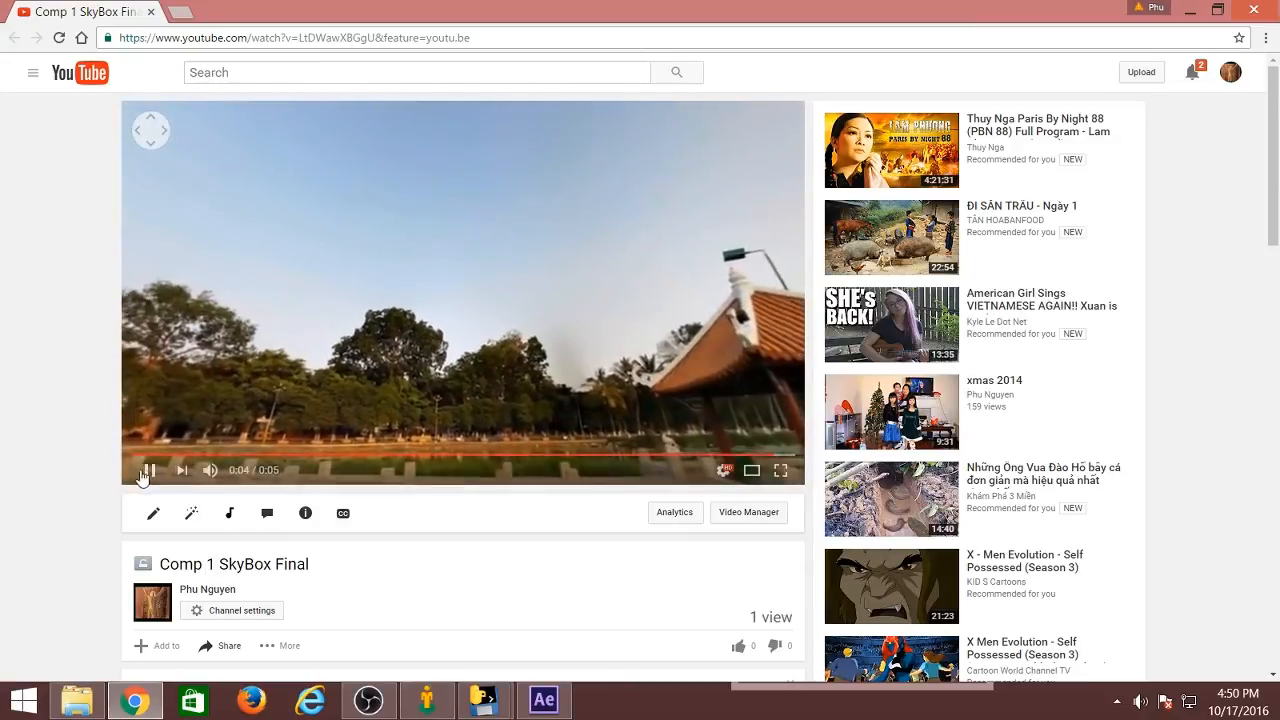
Replay and pause the video while rotating the 360° view around the pavilion, walkway, and lake to examine the whole scene
left_click(149, 476)
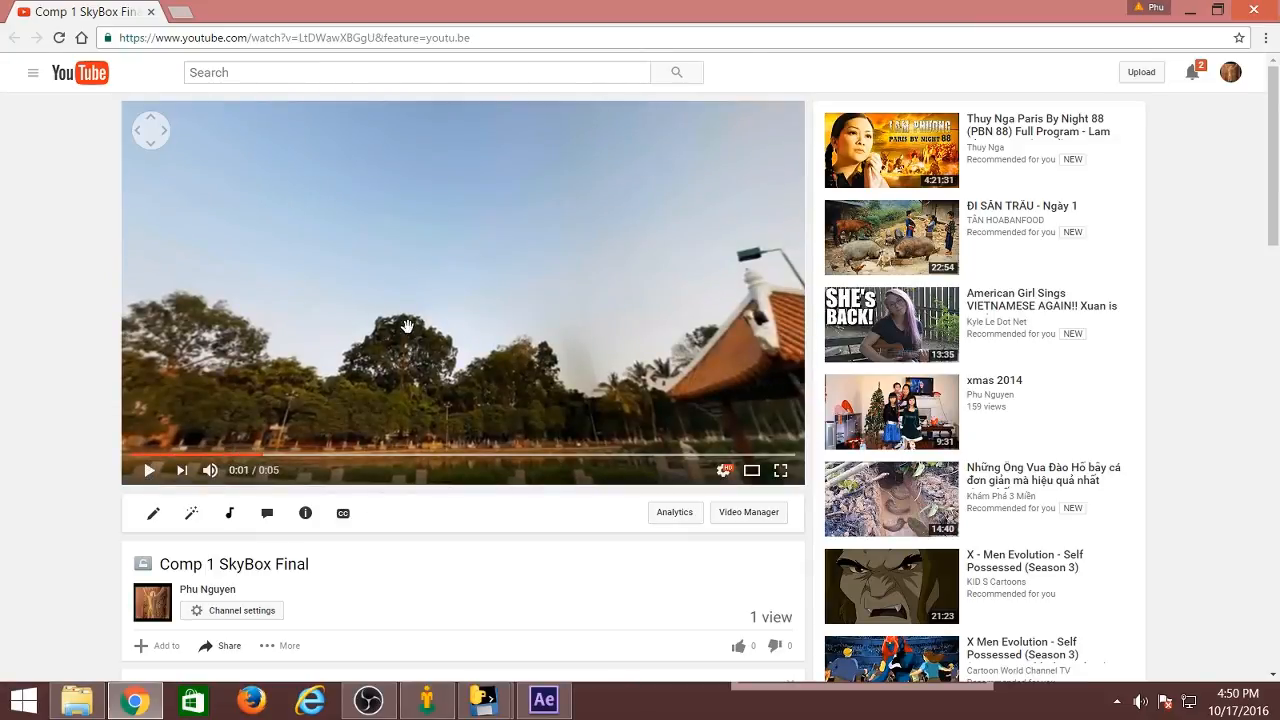
left_click_drag(602, 349, 451, 264)
left_click(451, 264)
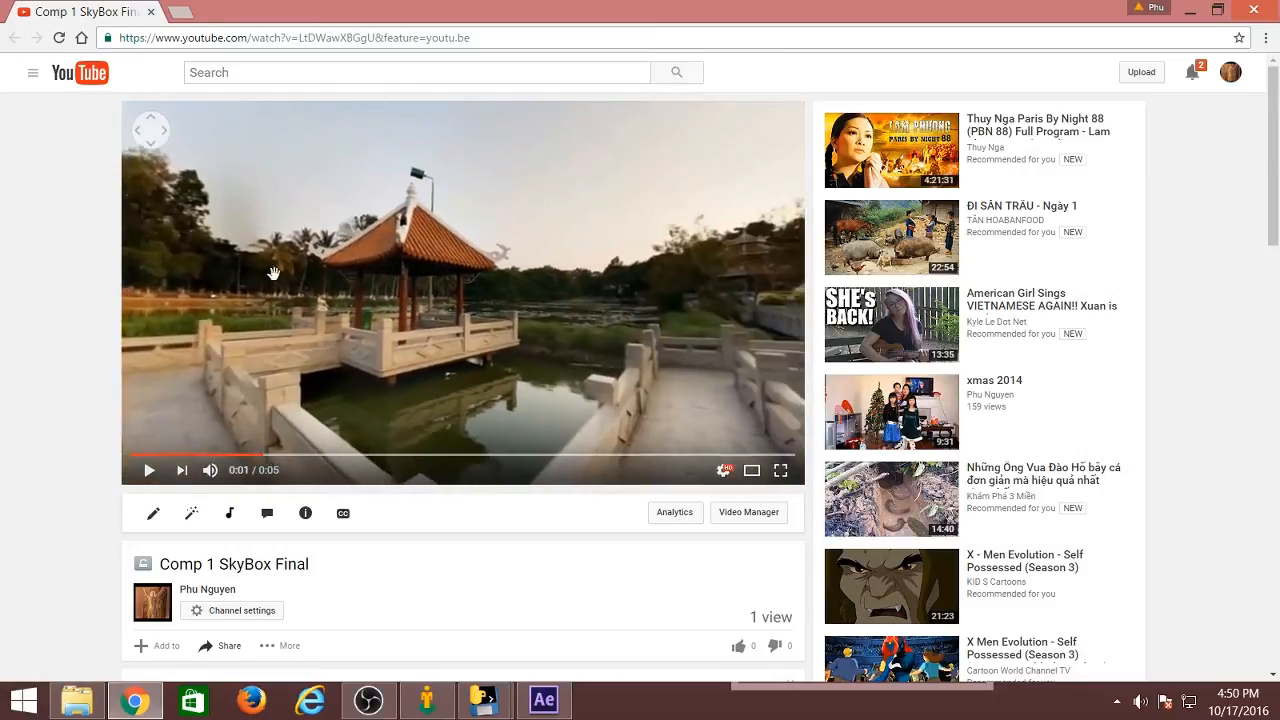
left_click_drag(489, 296, 470, 298)
left_click(517, 303)
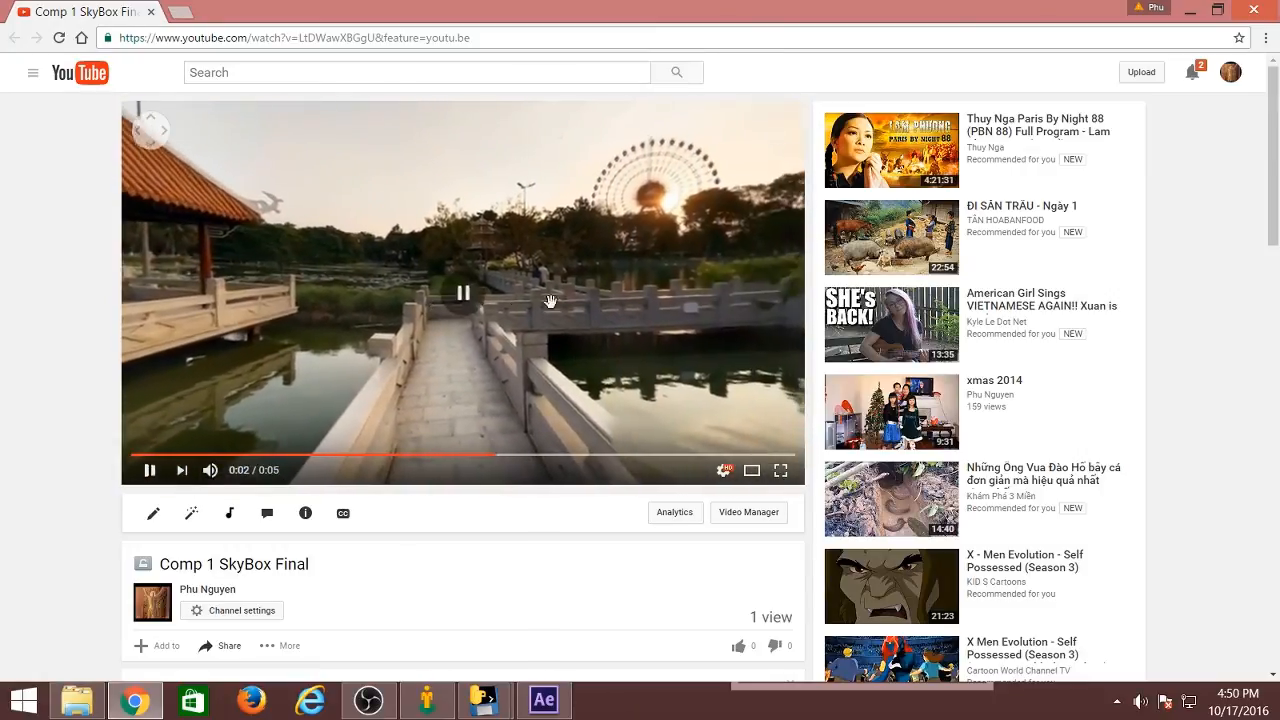
left_click_drag(689, 303, 423, 303)
left_click_drag(682, 279, 428, 306)
left_click_drag(675, 283, 391, 318)
left_click_drag(652, 271, 437, 313)
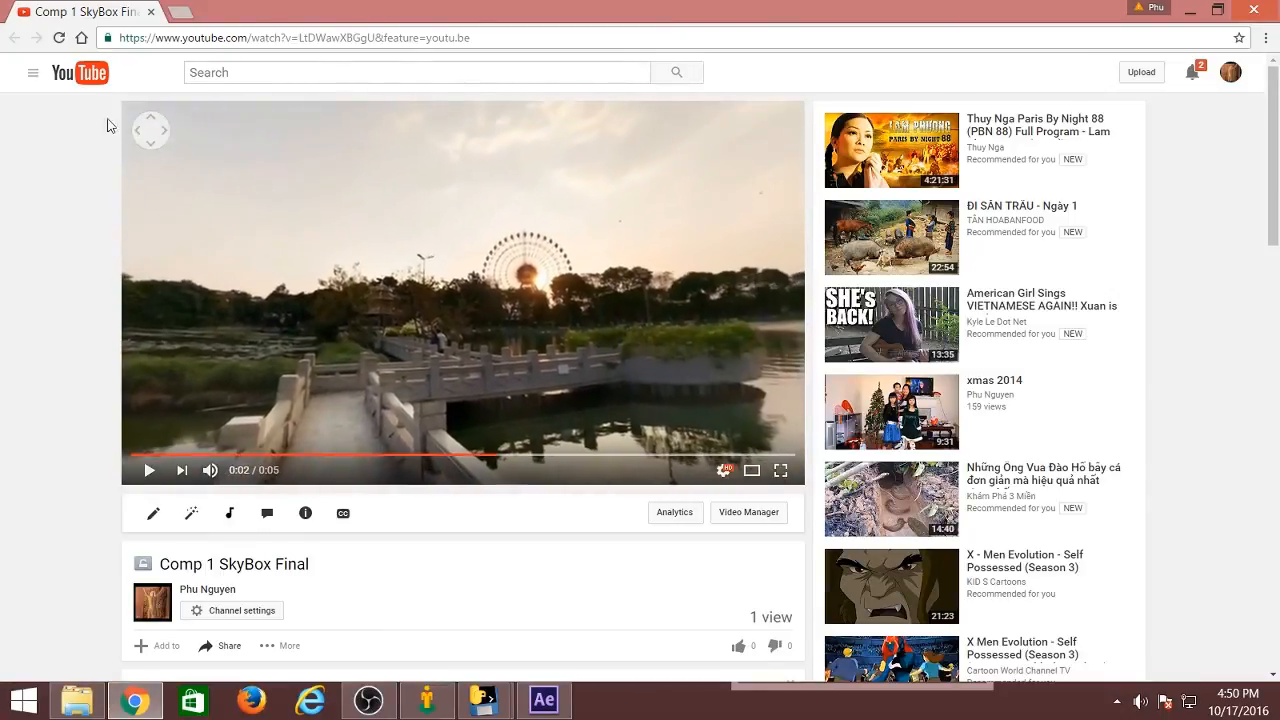
Turn the paused 360° view right, left, down, and up with the player's directional control
left_click(163, 133)
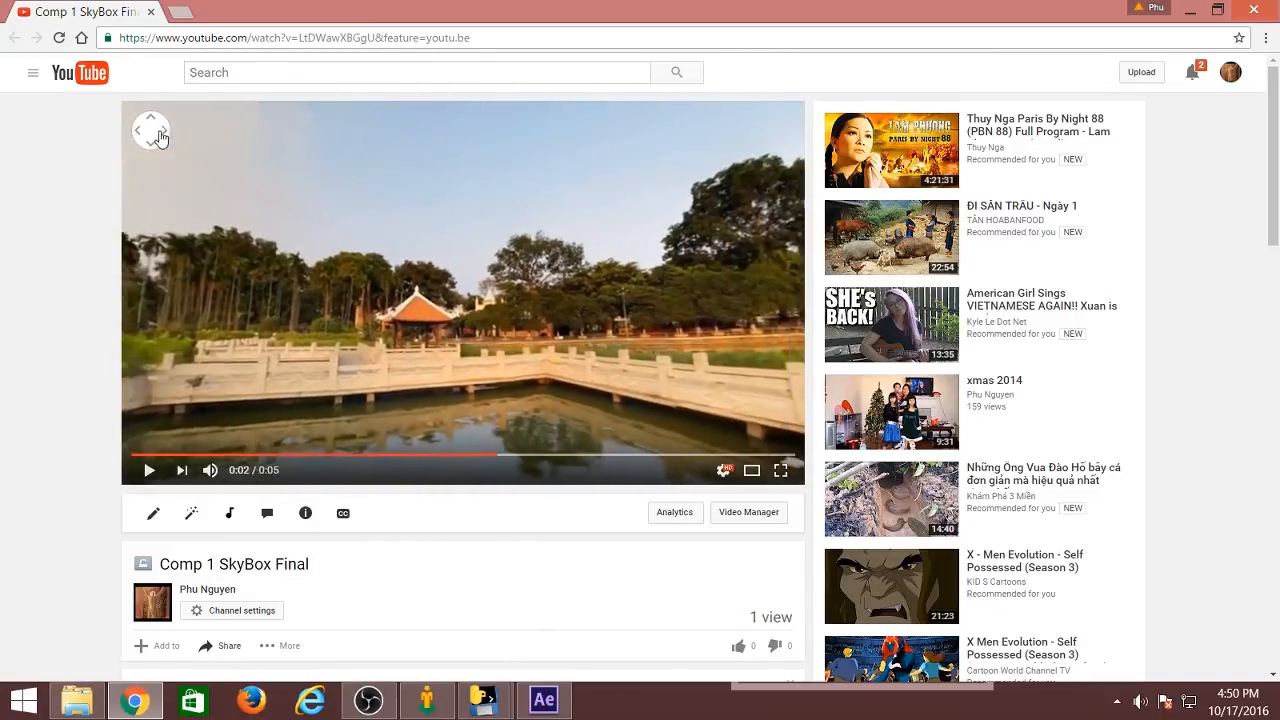
left_click(142, 137)
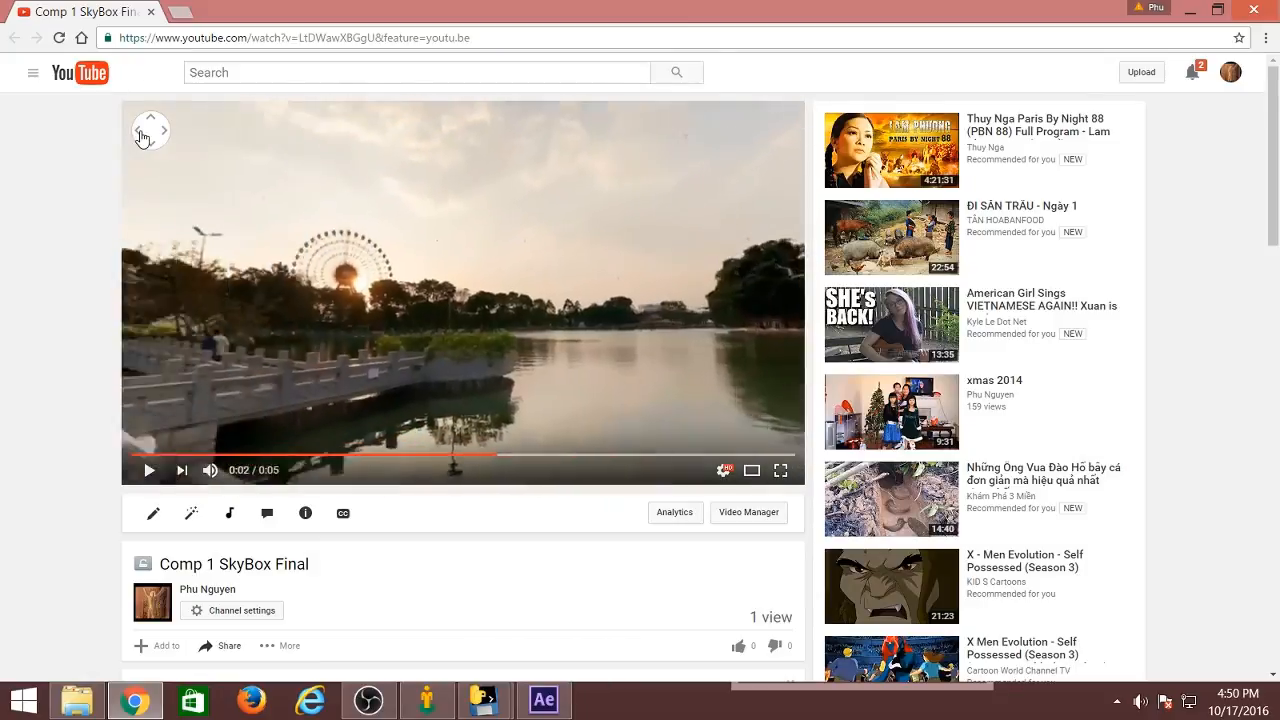
left_click(152, 151)
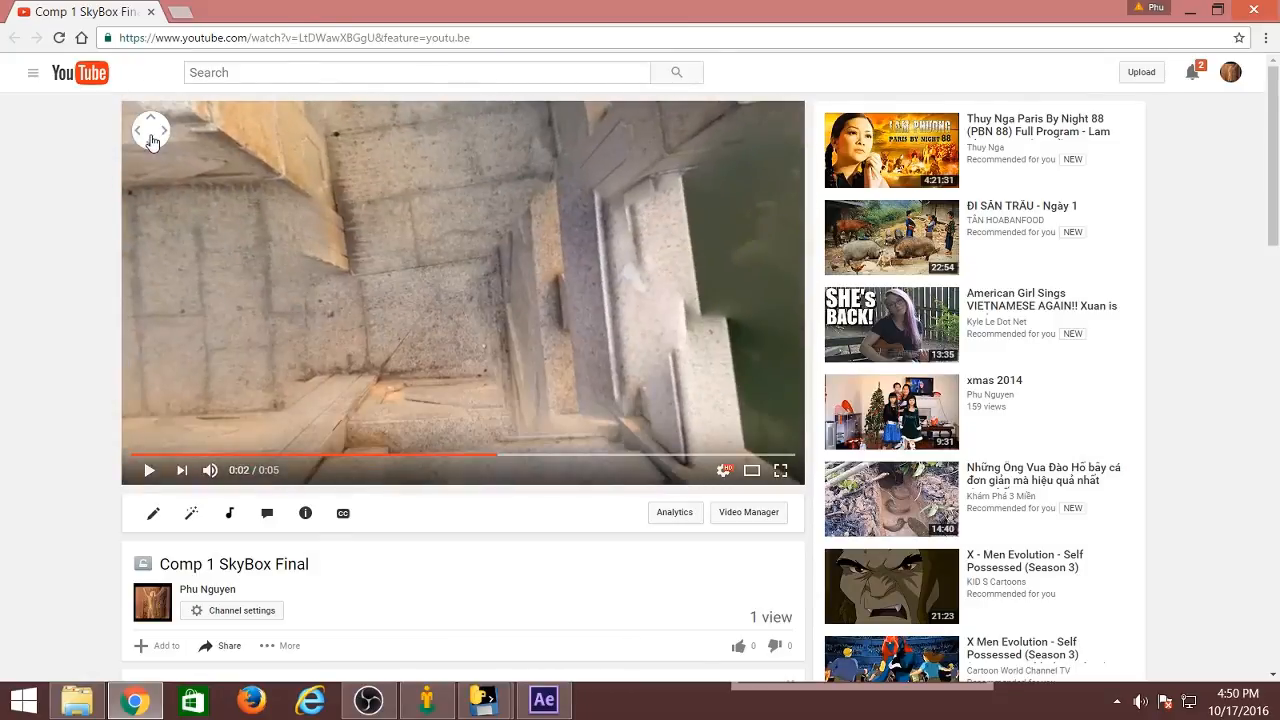
left_click(151, 126)
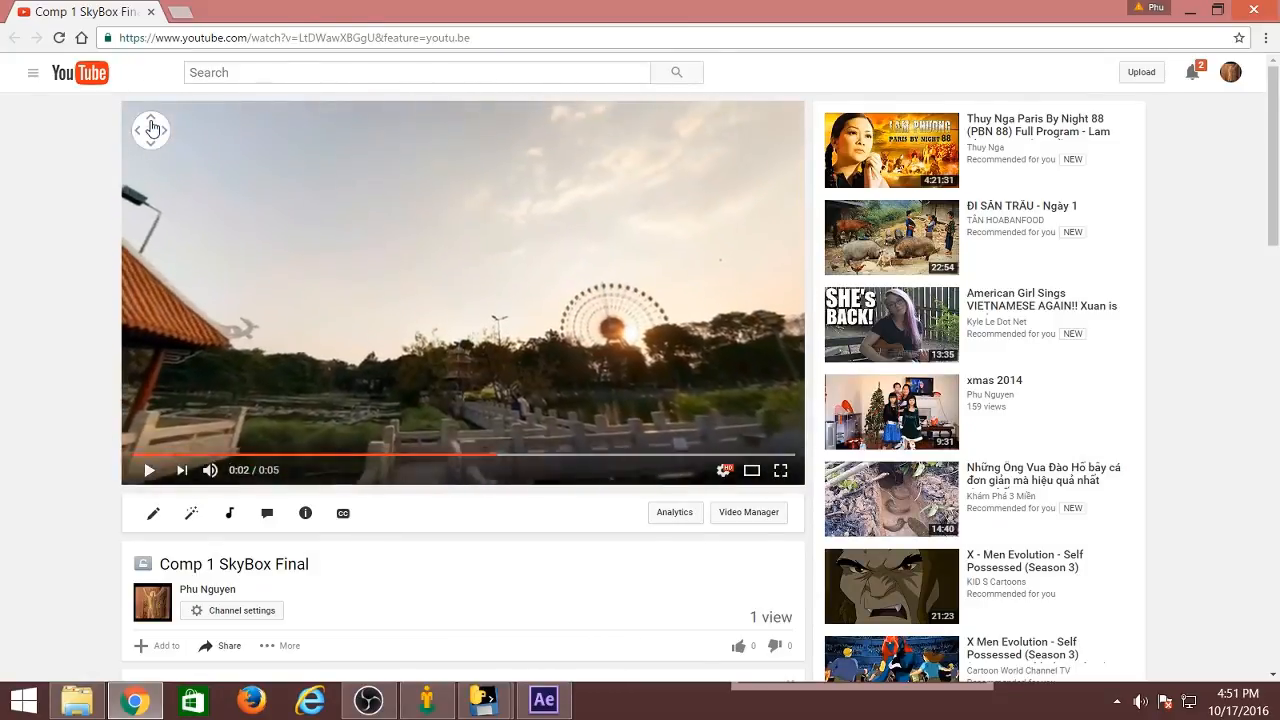
left_click(150, 146)
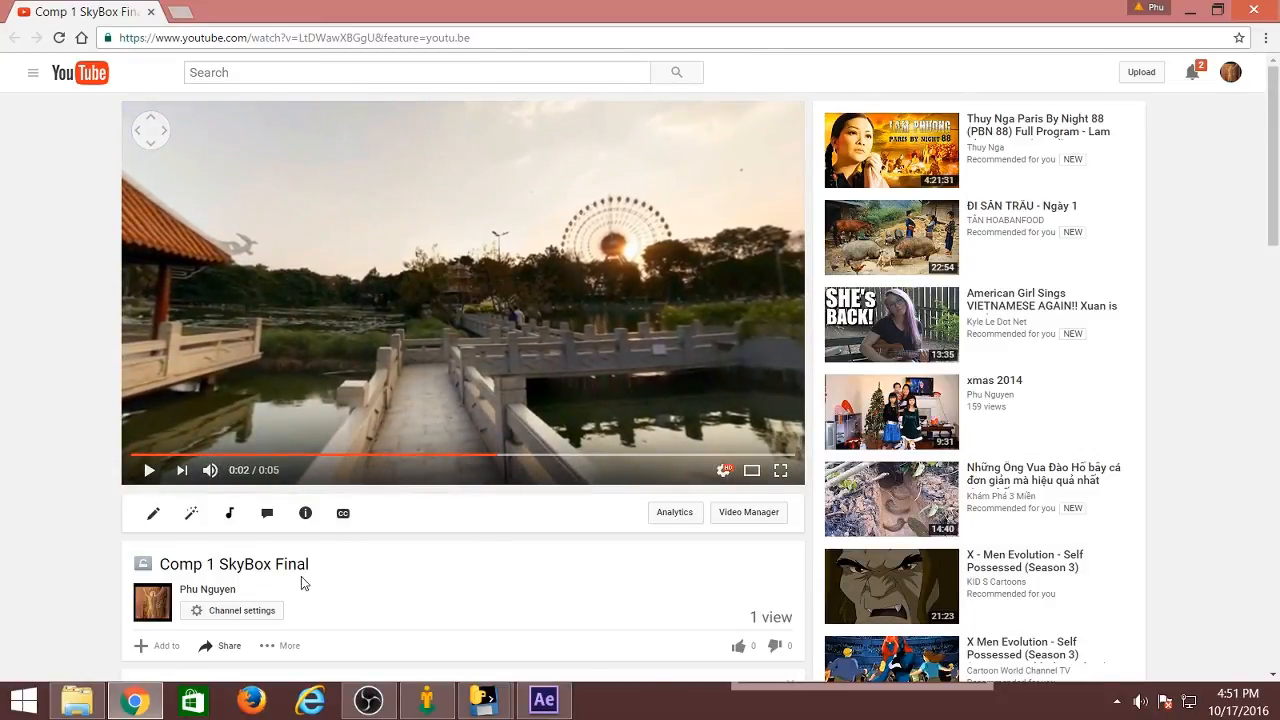
Bring up the previews of the running Spatial Media Metadata Injector windows
mouse_move(484, 700)
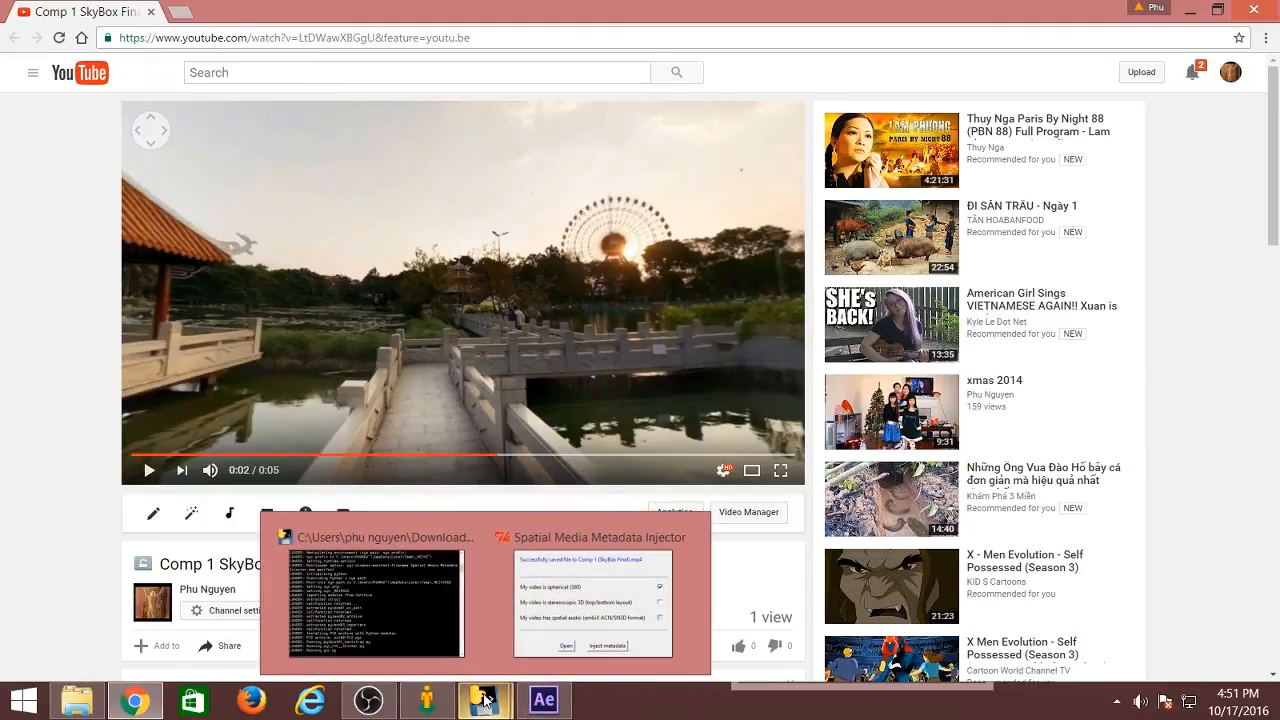